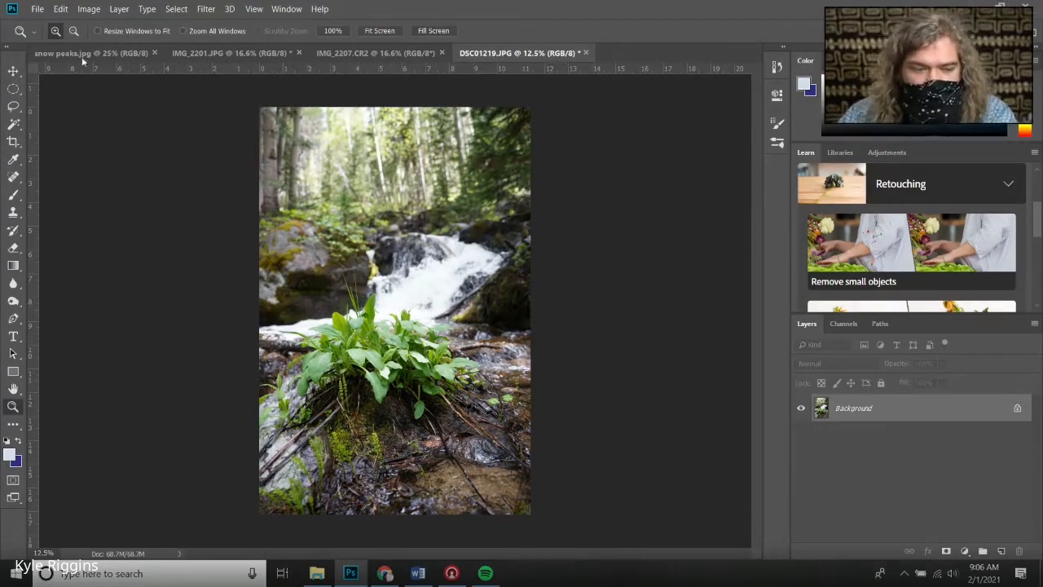
Apply Auto Tone to the waterfall photo
left_click(91, 9)
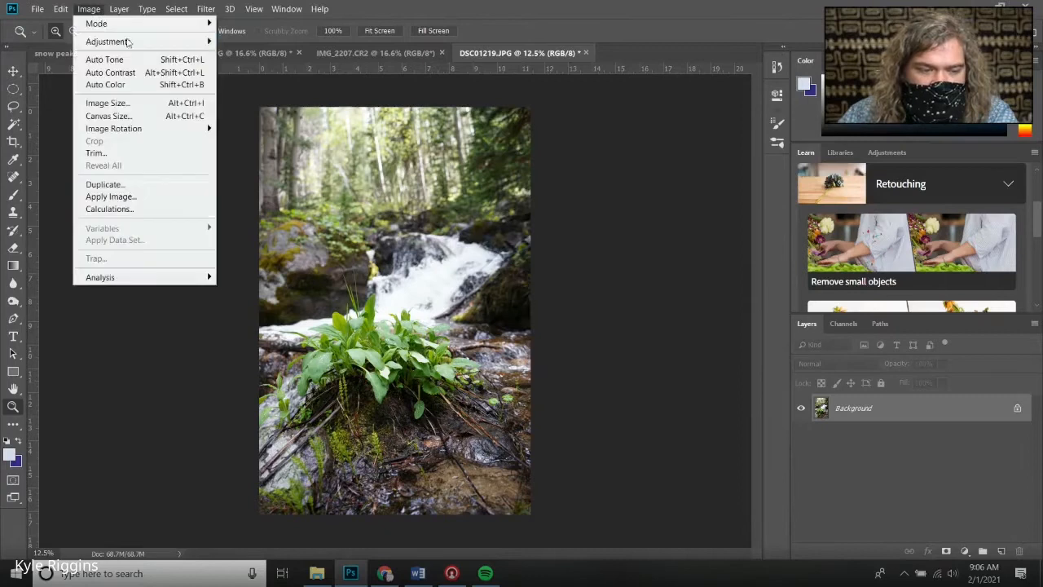
left_click(173, 60)
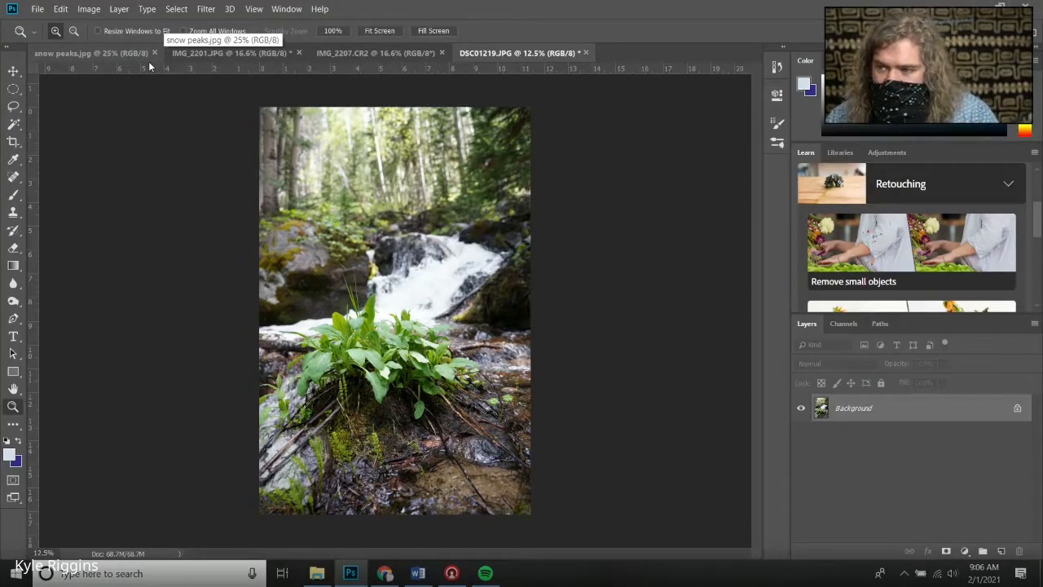
left_click(81, 14)
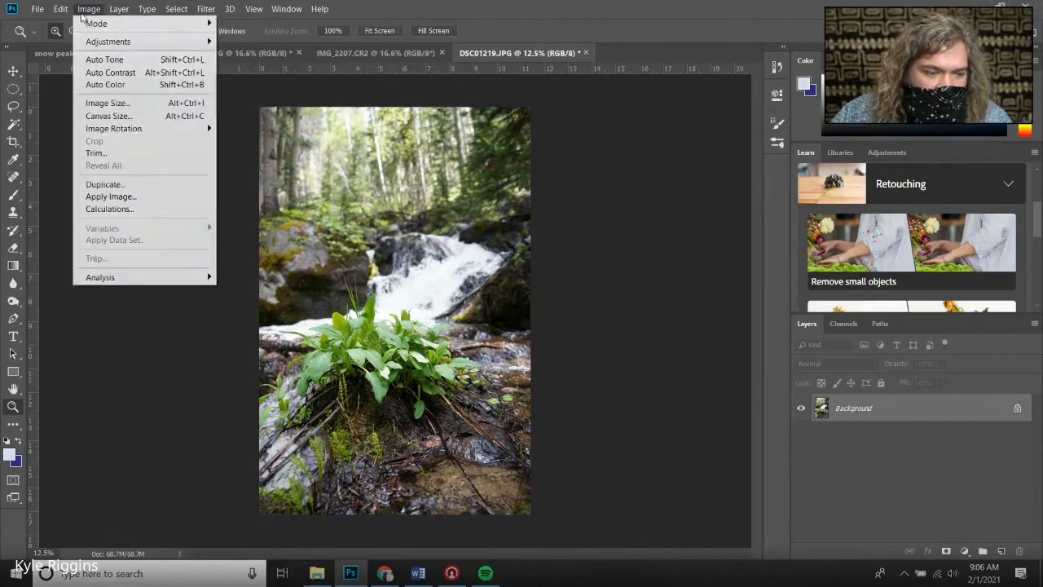
left_click(116, 65)
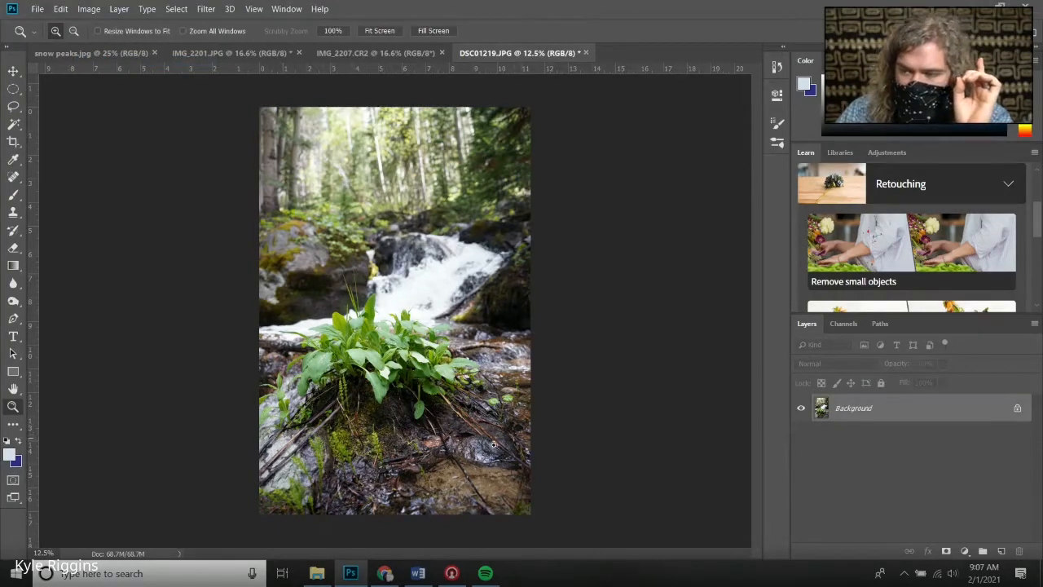
Apply Auto Color to the photo
left_click(395, 482)
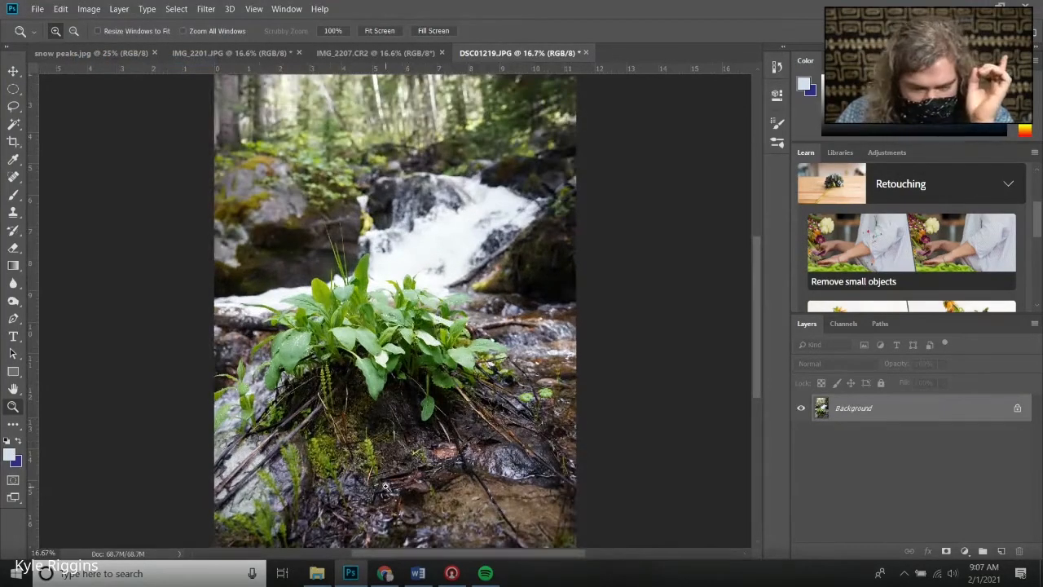
left_click(100, 13)
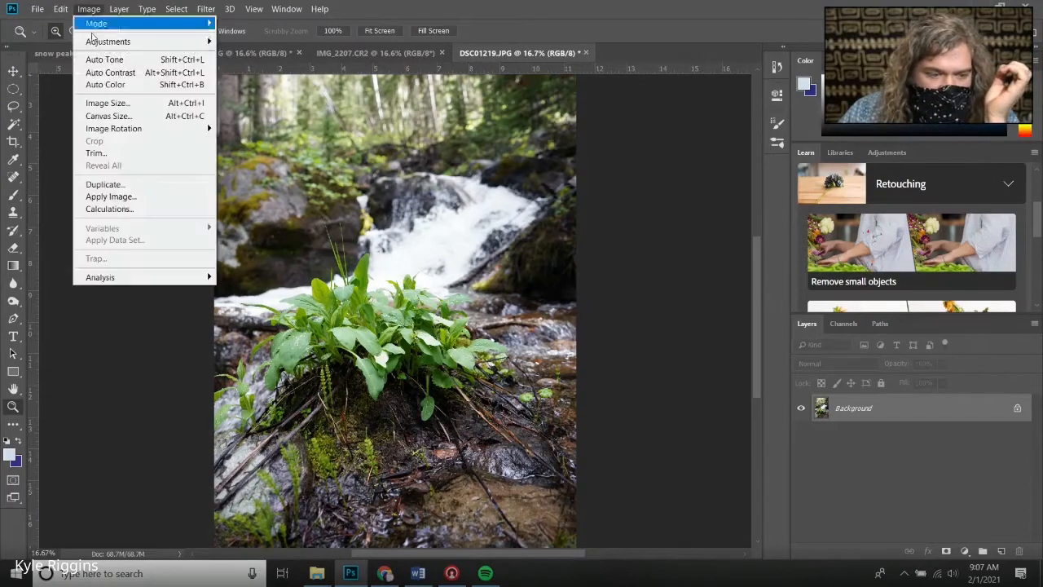
left_click(110, 75)
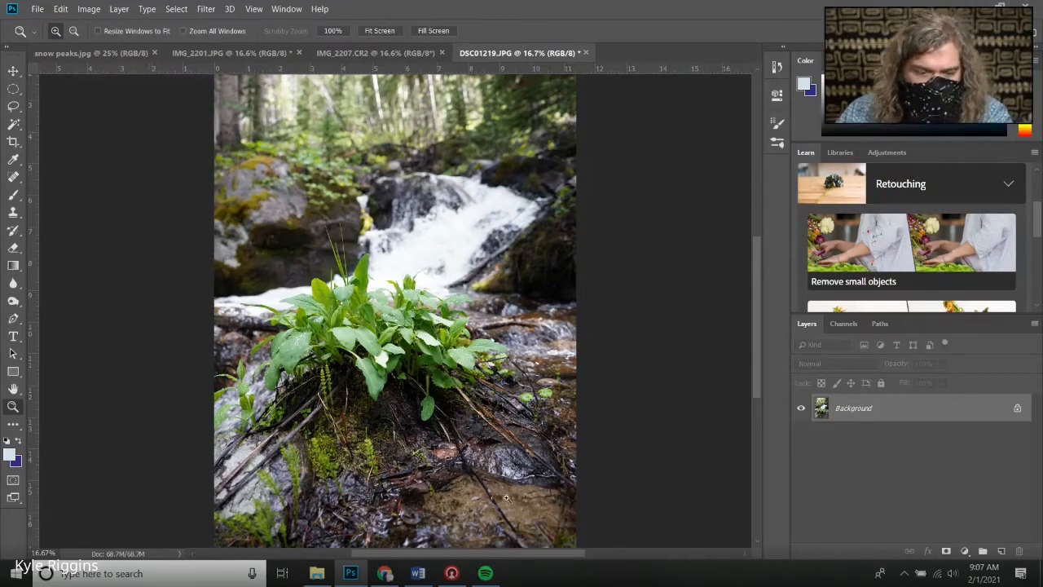
Duplicate the Background layer as "Background copy"
scroll(421, 348, "down", 5)
scroll(453, 287, "up", 8)
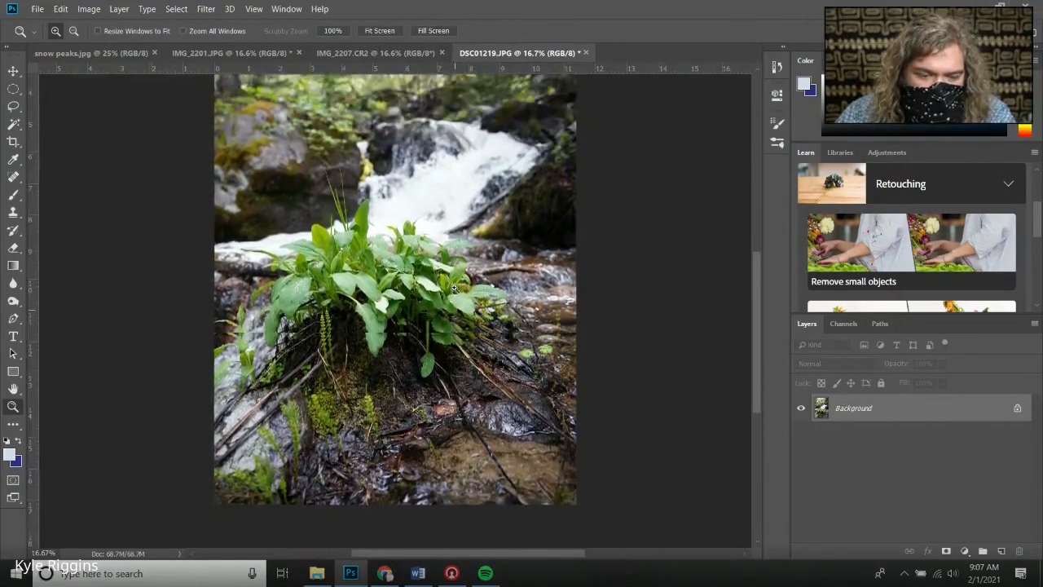
scroll(429, 240, "up", 7)
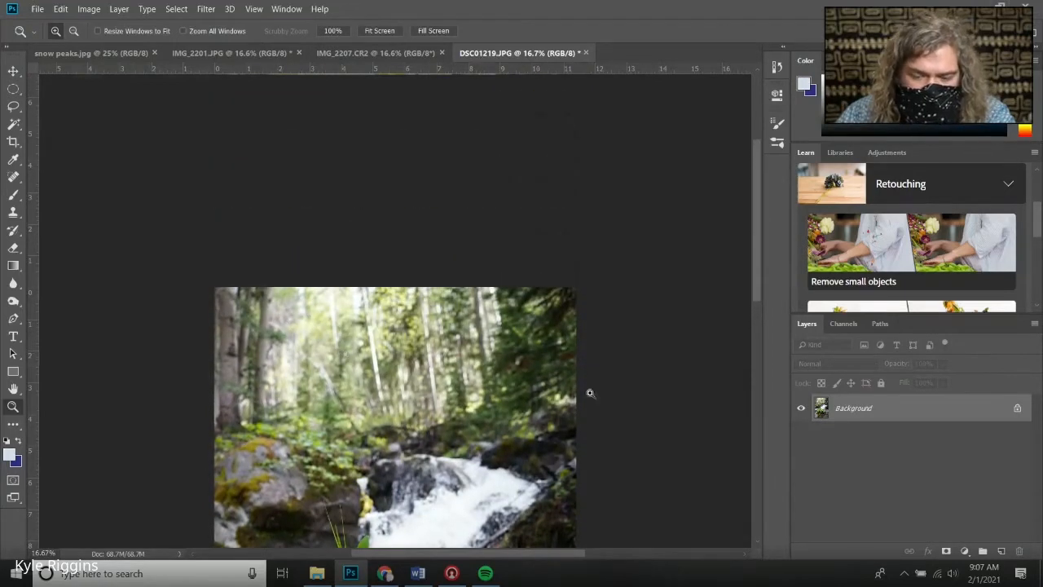
right_click(886, 411)
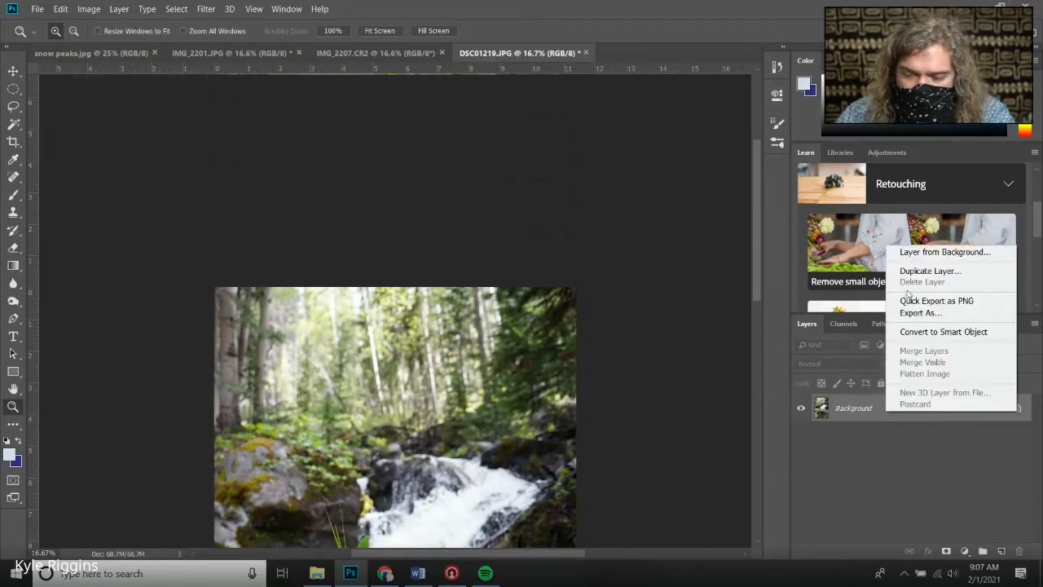
left_click(912, 271)
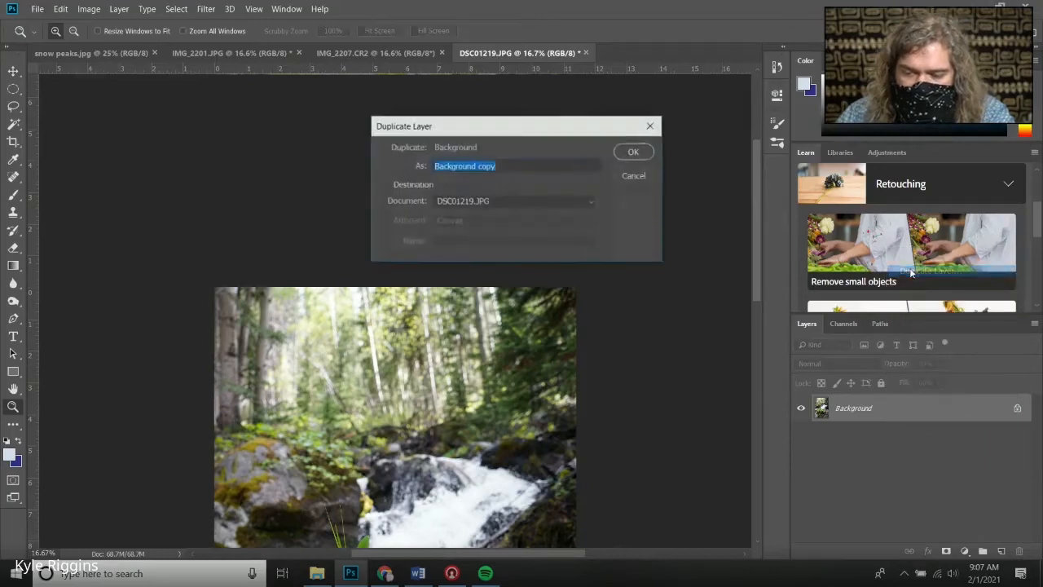
left_click(626, 157)
scroll(444, 374, "down", 4)
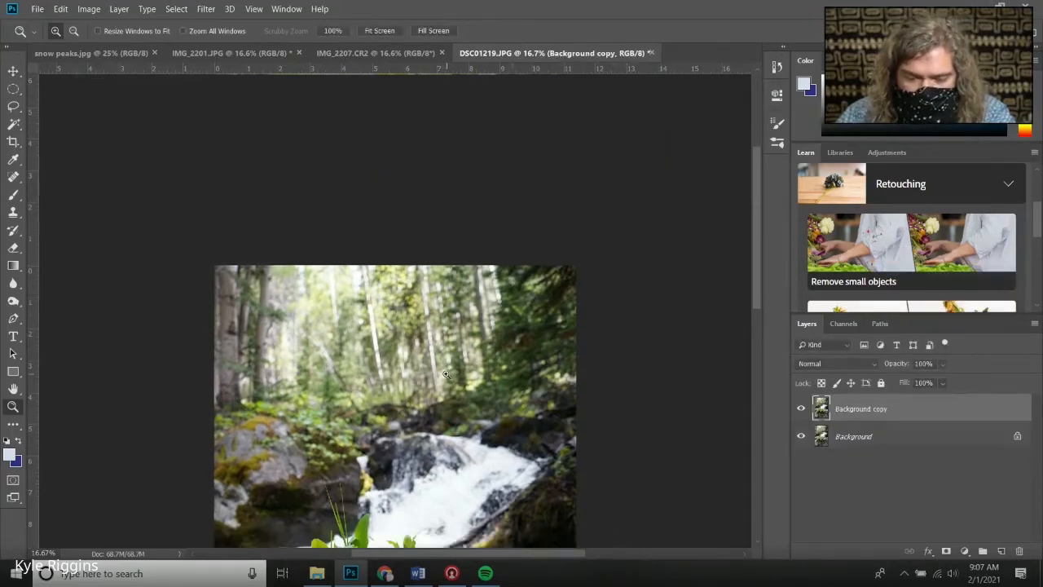
right_click(456, 408)
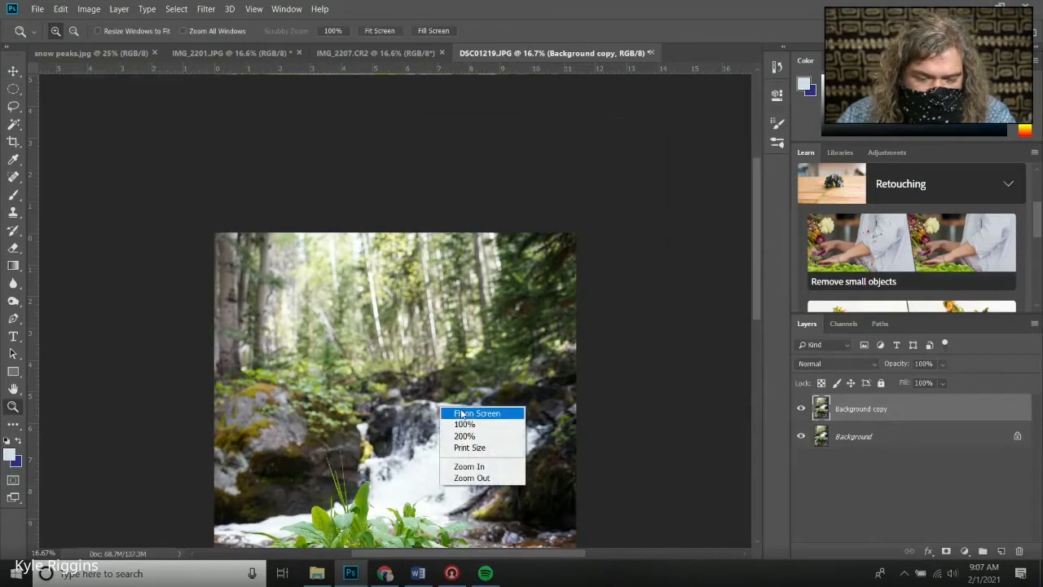
left_click(460, 414)
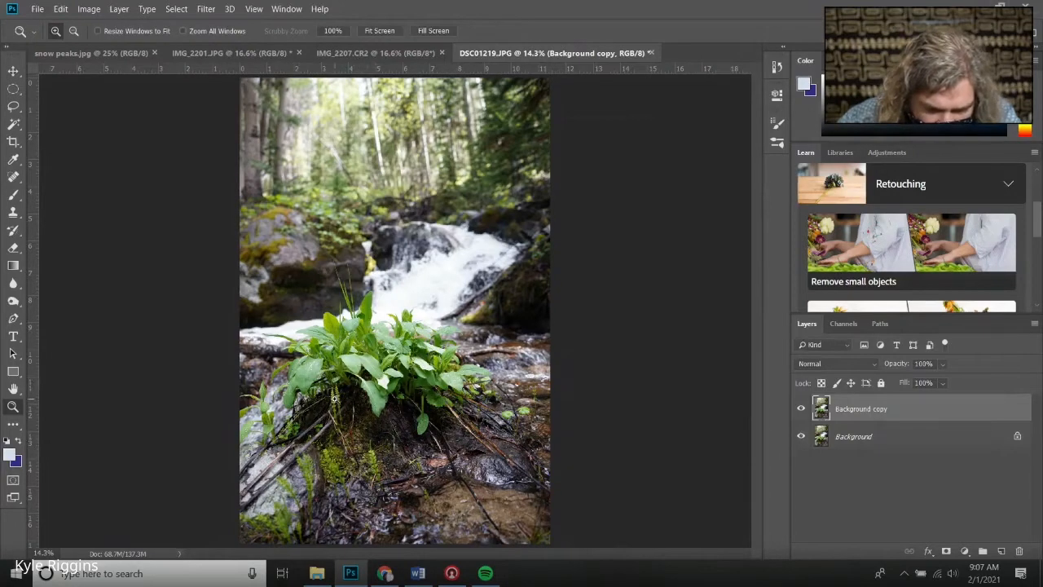
left_click(334, 398)
left_click(329, 404)
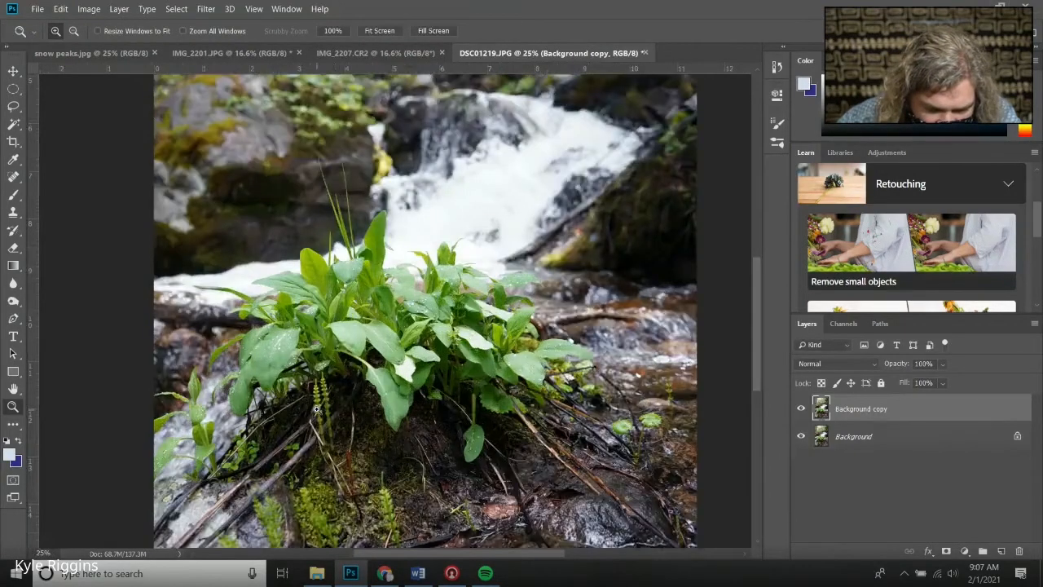
left_click(324, 410)
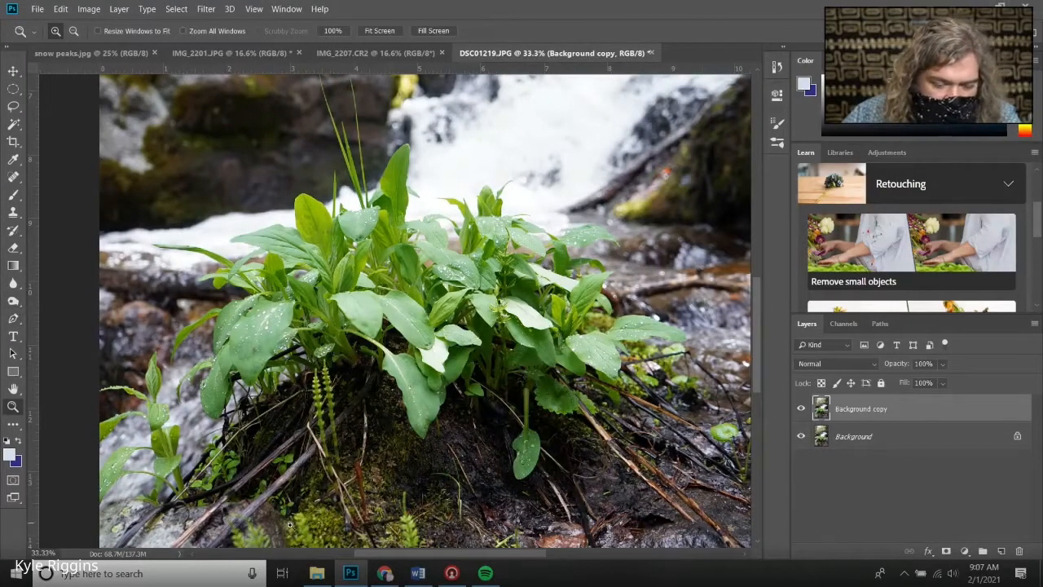
Switch to the browser, open the Photo 2 Day 15 Landscape editing handout and read its list of tools, then return to Photoshop
mouse_move(384, 575)
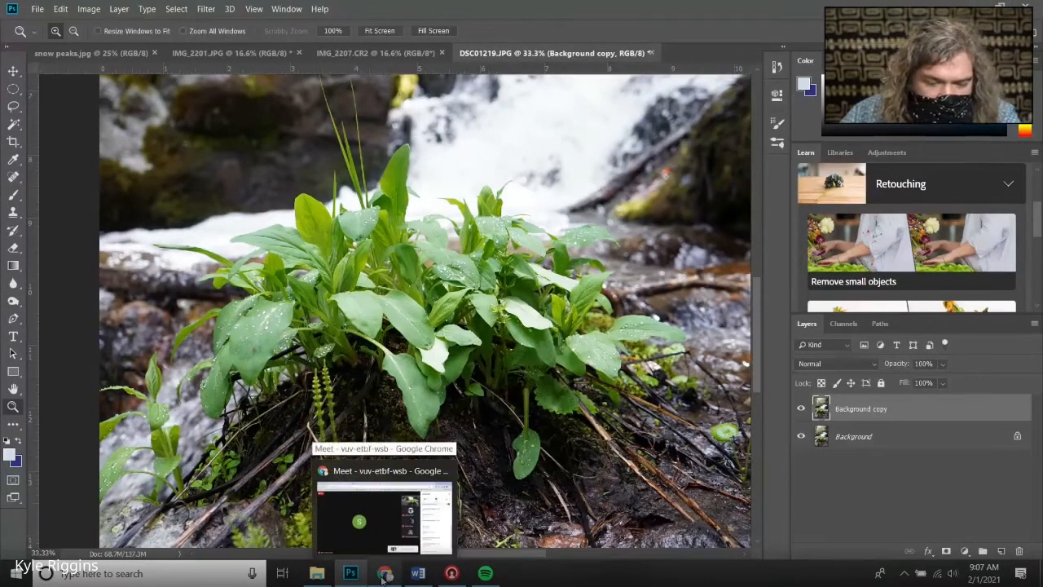
left_click(383, 489)
left_click(350, 17)
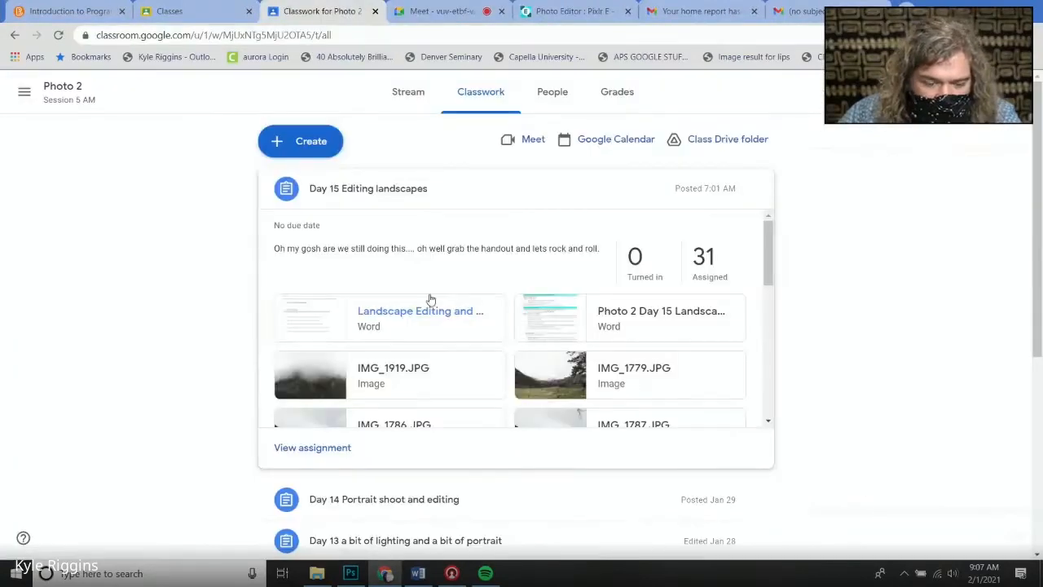
scroll(435, 269, "down", 3)
scroll(573, 301, "up", 1)
scroll(573, 301, "up", 2)
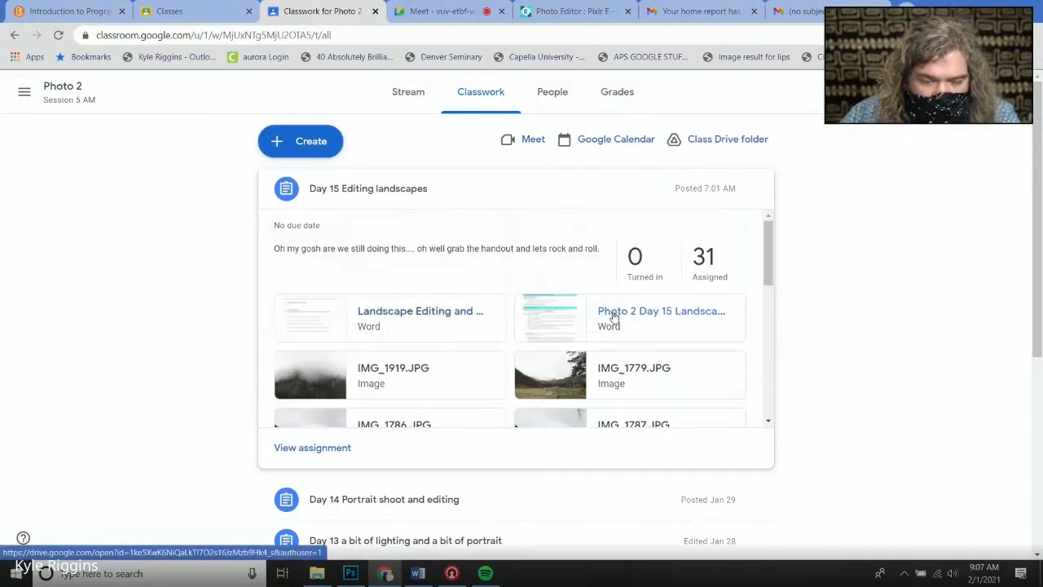
left_click(598, 314)
scroll(480, 360, "down", 6)
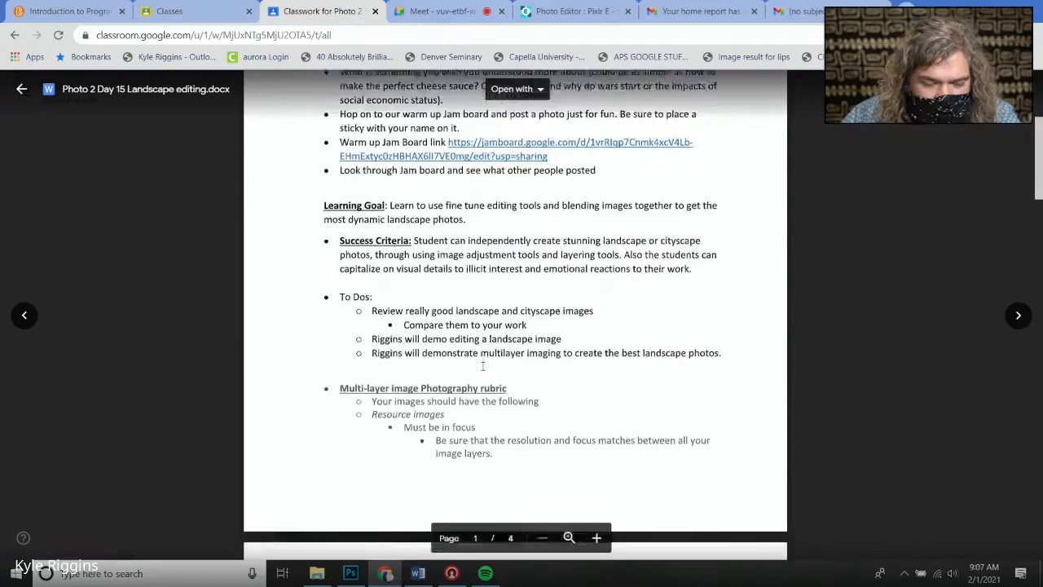
scroll(484, 366, "down", 10)
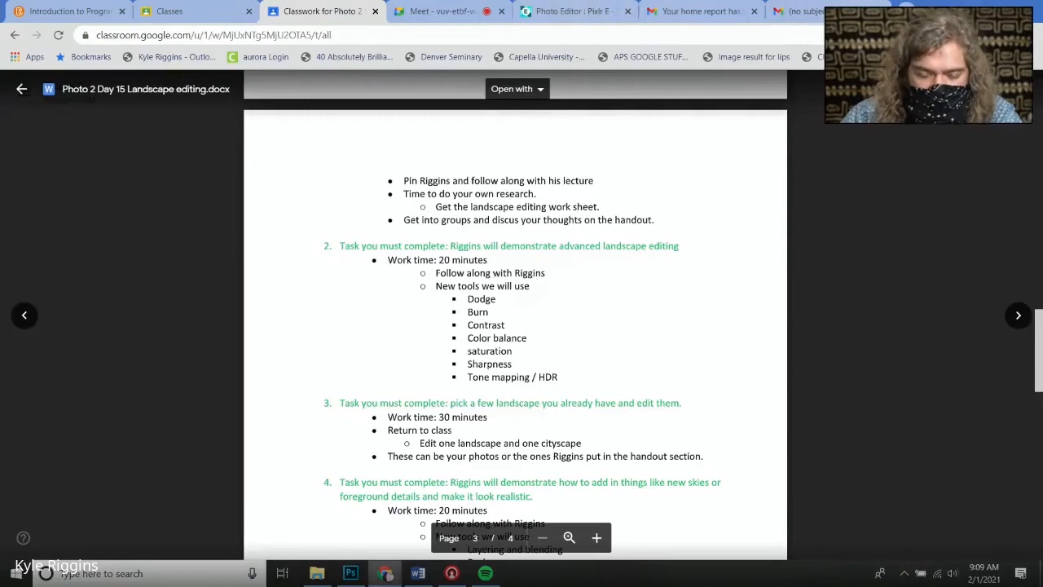
left_click(348, 573)
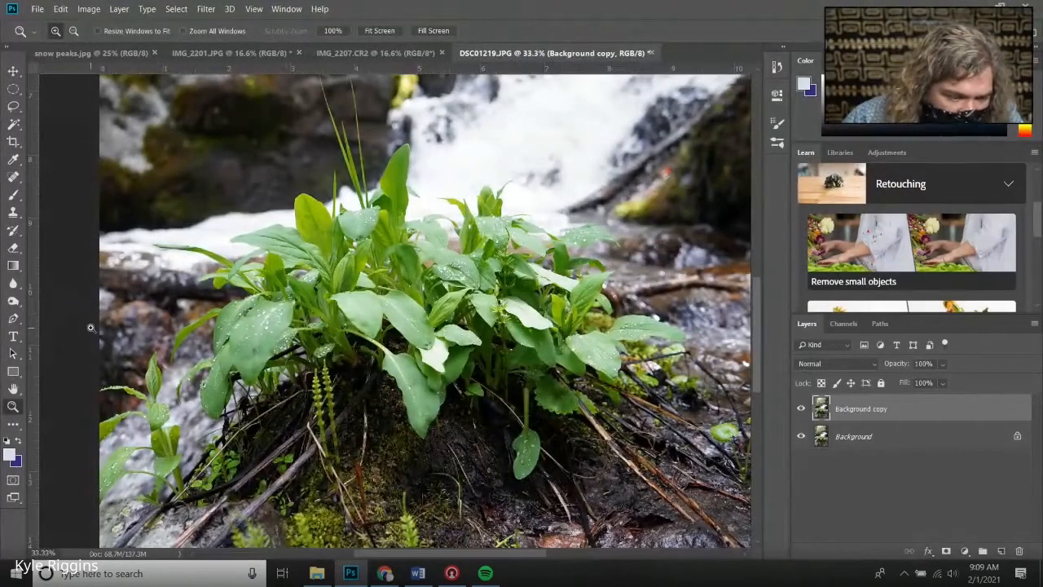
Select the Burn tool with the Shadows range and set its exposure to 100%
left_click(13, 301)
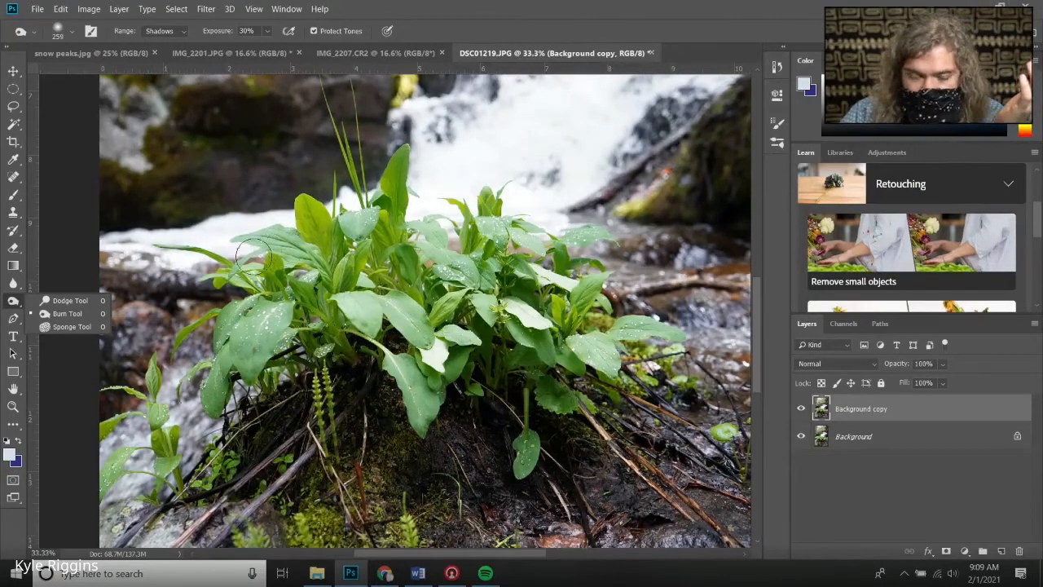
left_click(52, 312)
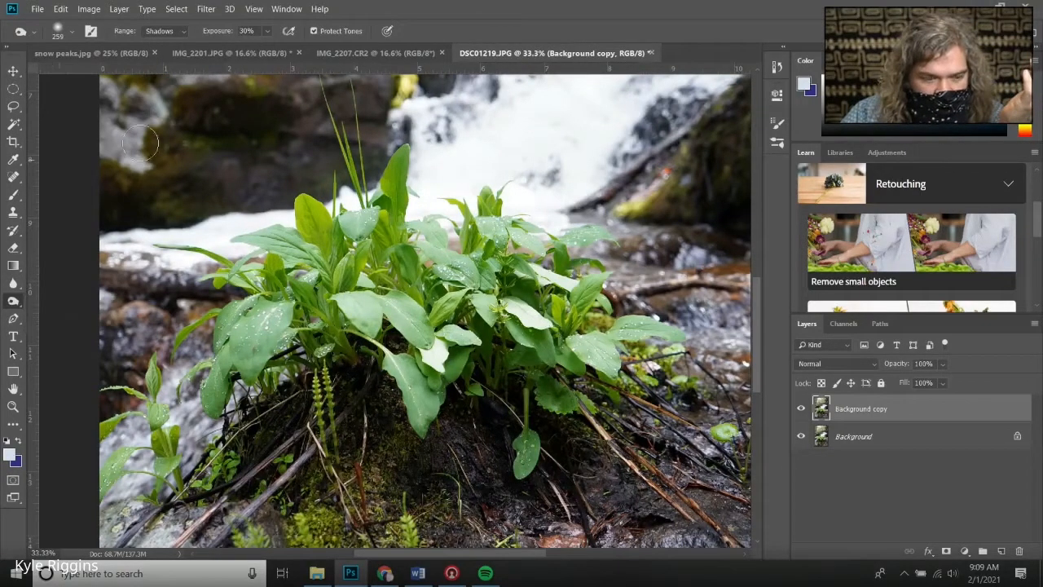
left_click(183, 31)
left_click(187, 36)
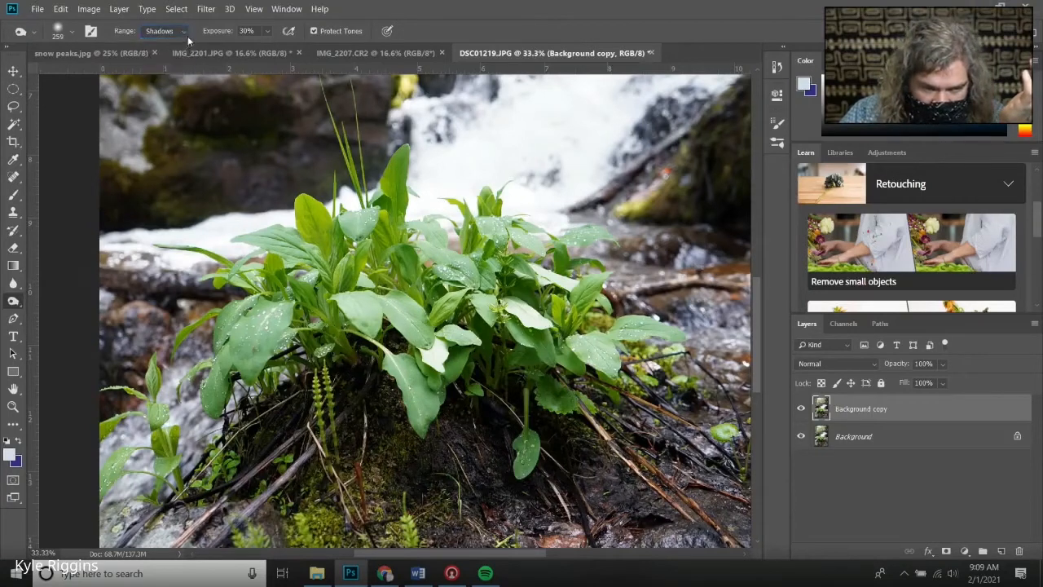
left_click(267, 32)
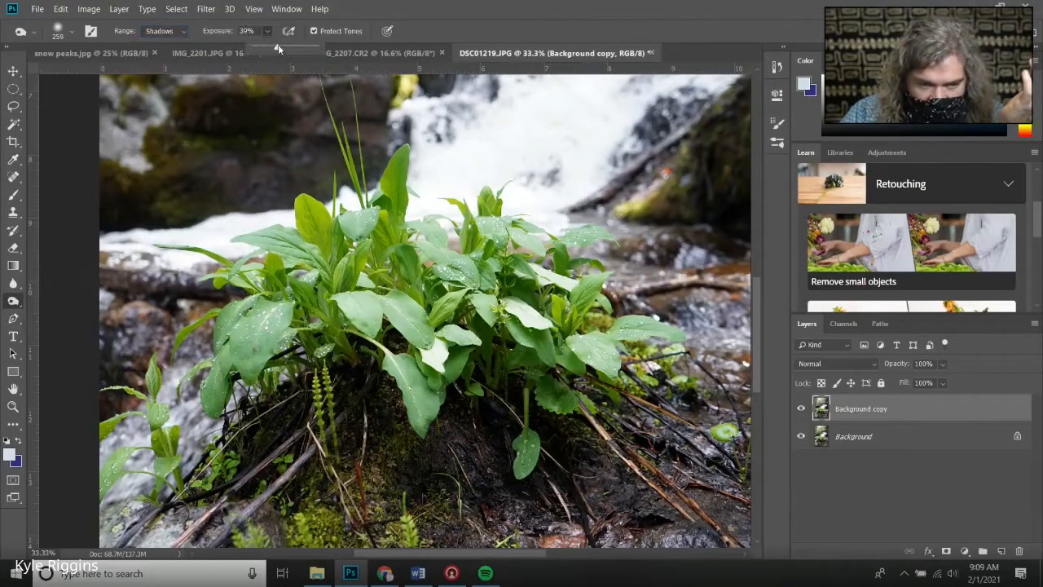
left_click_drag(278, 46, 323, 46)
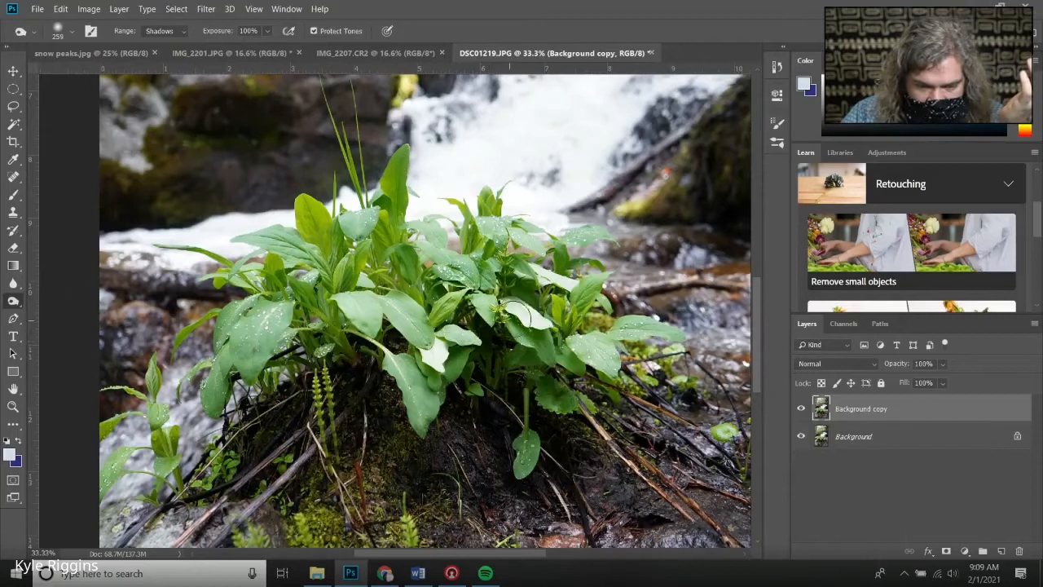
Burn a stroke across the plant's leaves and undo it
mouse_move(522, 314)
left_mouse_down()
mouse_move(492, 389)
mouse_move(456, 417)
mouse_move(476, 466)
mouse_move(426, 431)
left_mouse_up()
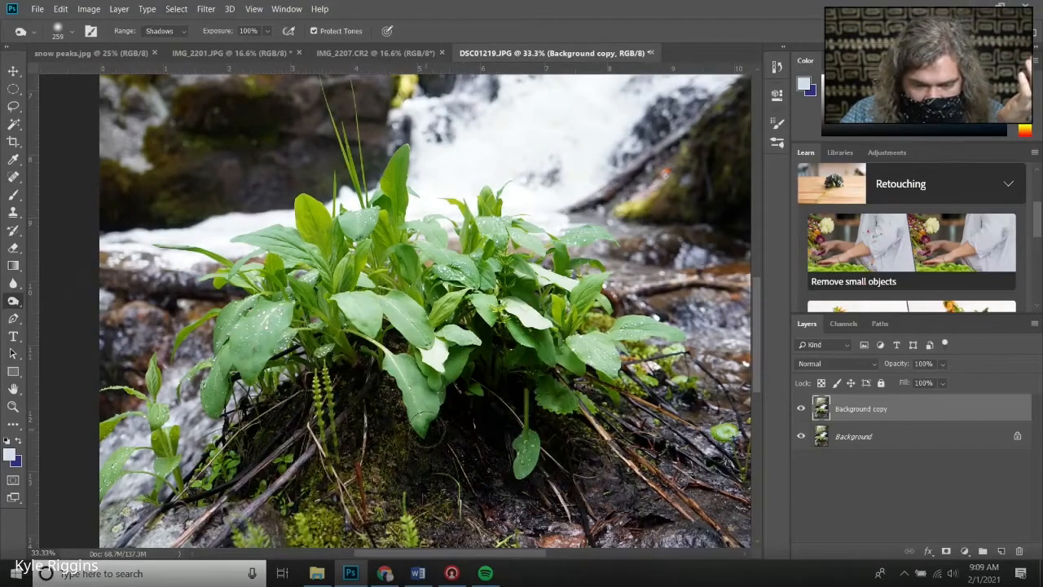
key("ctrl+z")
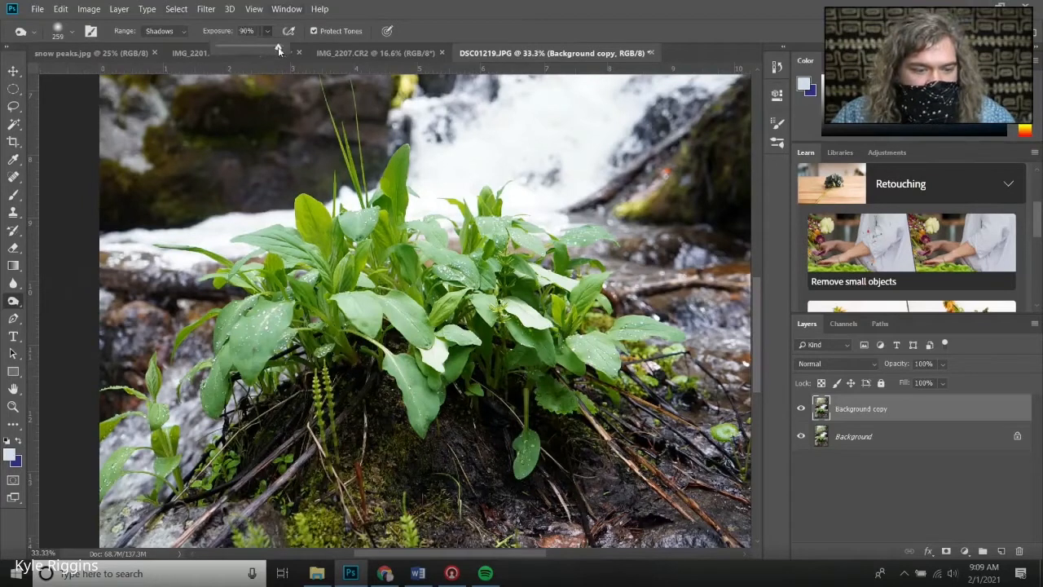
Lower the burn exposure to 14% and burn a short stroke on the dark soil under the leaves
mouse_move(431, 251)
left_mouse_down()
mouse_move(440, 216)
mouse_move(388, 318)
mouse_move(399, 304)
mouse_move(391, 243)
mouse_move(409, 271)
left_mouse_up()
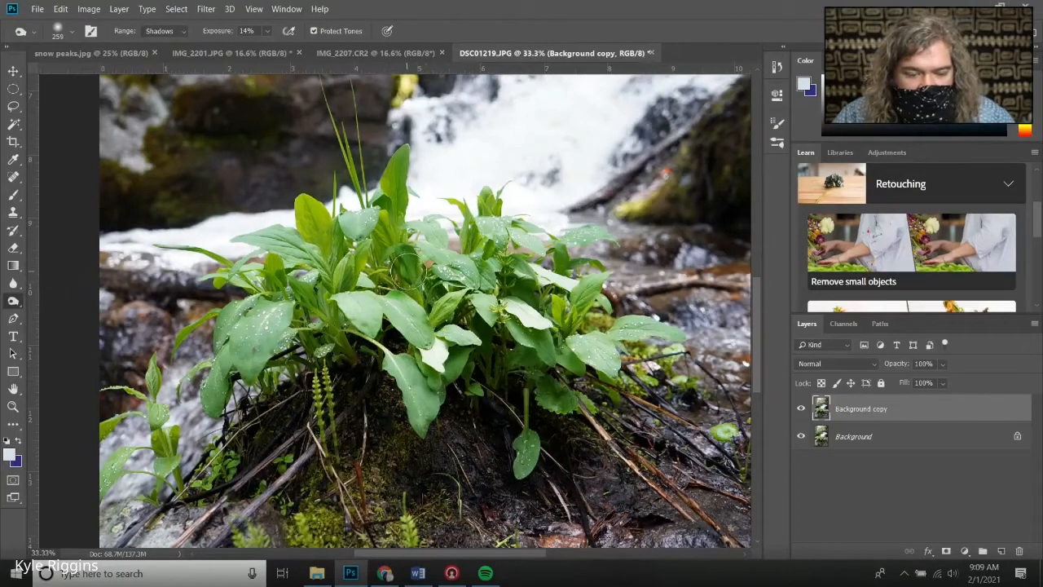
mouse_move(489, 395)
left_mouse_down()
mouse_move(491, 423)
mouse_move(495, 407)
left_mouse_up()
Set the burn exposure to 49% and burn the shadows around the leaves and the wet rocks beside the plant
left_click(266, 31)
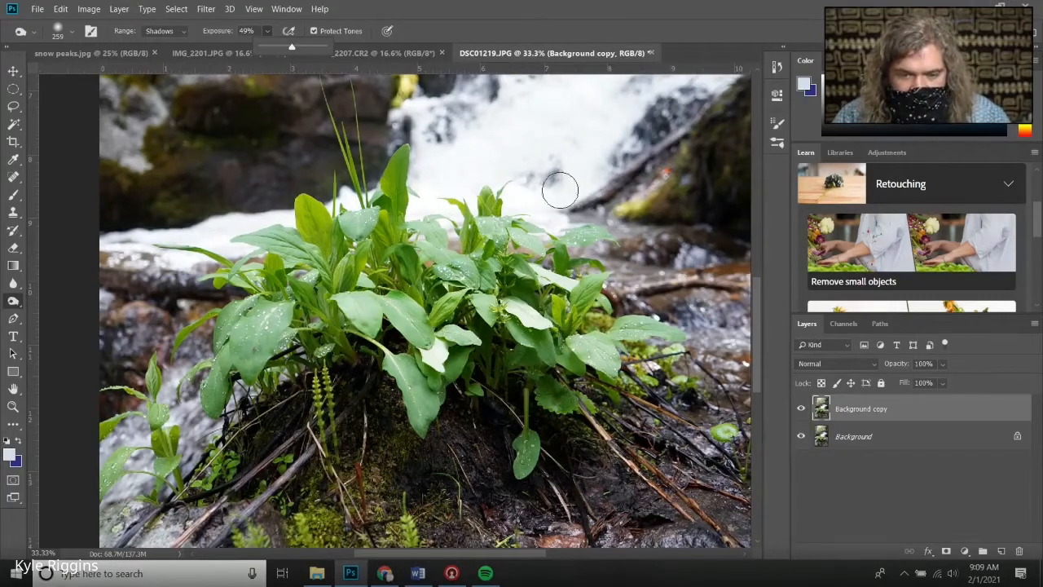
right_click(649, 179)
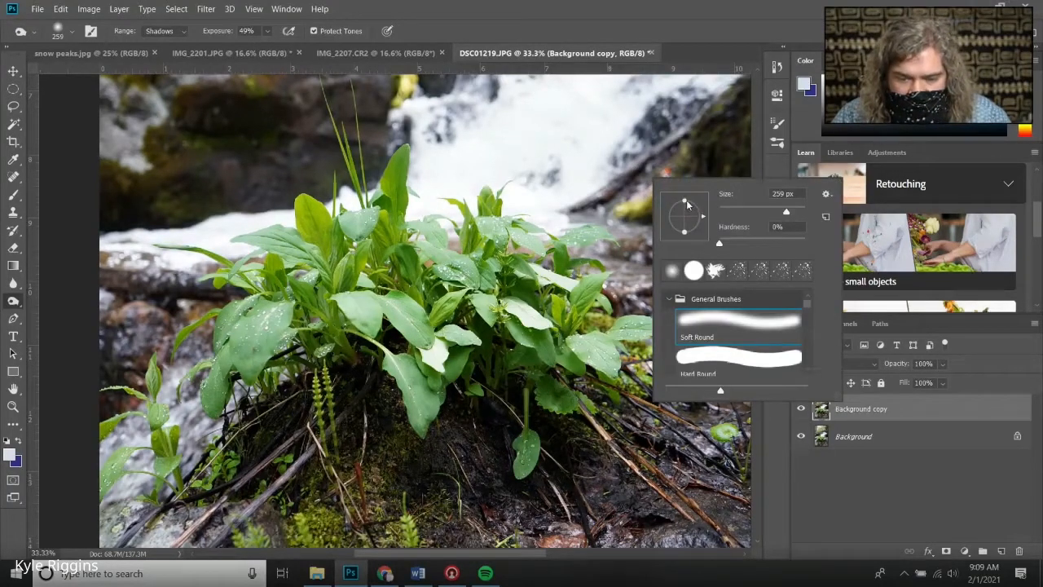
left_click_drag(686, 201, 698, 229)
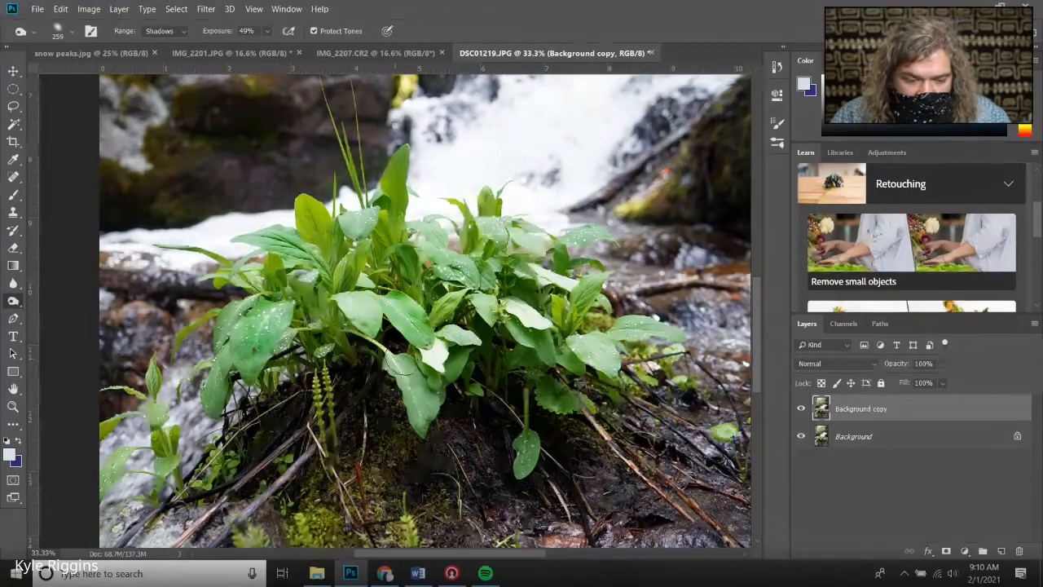
left_click_drag(407, 372, 426, 412)
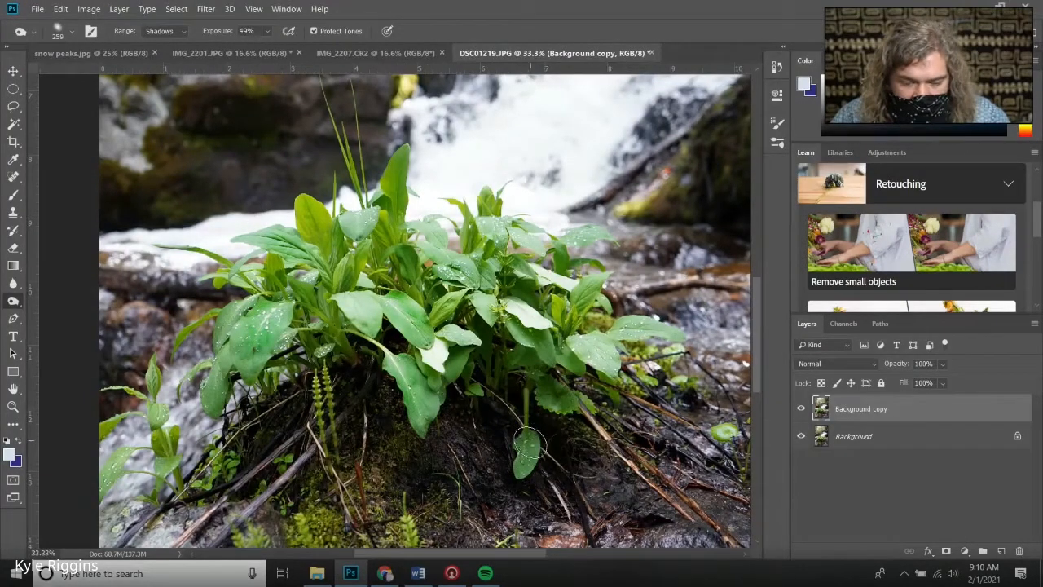
left_click_drag(530, 441, 526, 453)
mouse_move(581, 353)
left_mouse_down()
mouse_move(590, 349)
mouse_move(601, 367)
mouse_move(586, 349)
mouse_move(622, 328)
mouse_move(679, 325)
left_mouse_up()
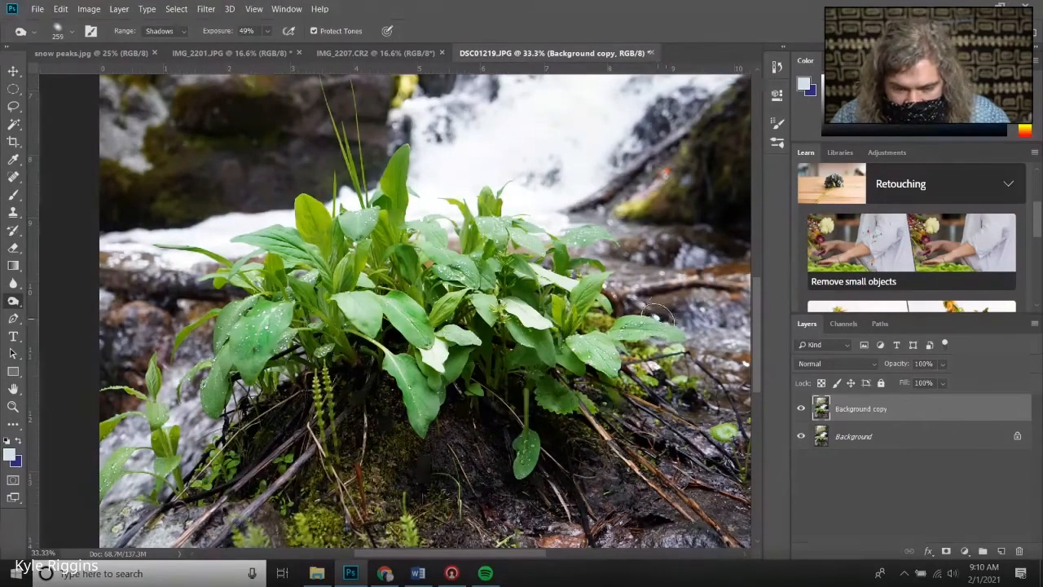
Flatten and angle the burn brush tip, then burn a stroke along the leaf edge on the right of the plant
right_click(660, 323)
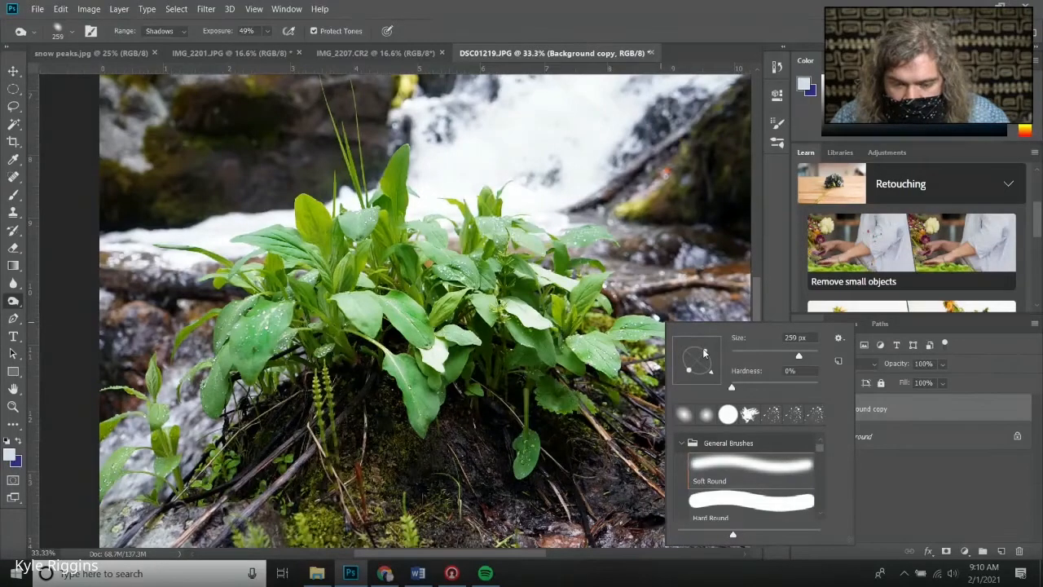
left_click_drag(704, 352, 715, 364)
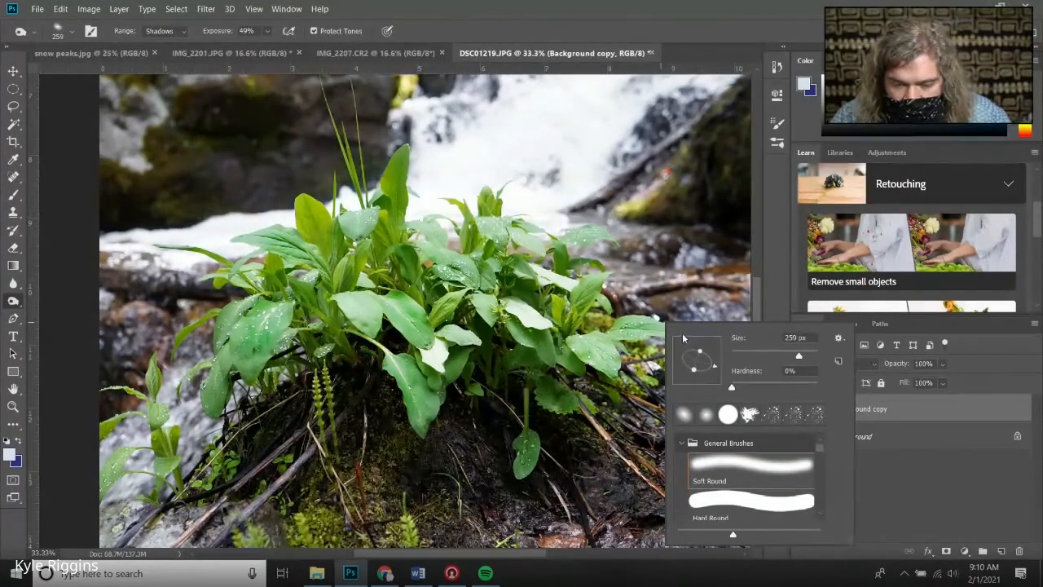
left_click(644, 329)
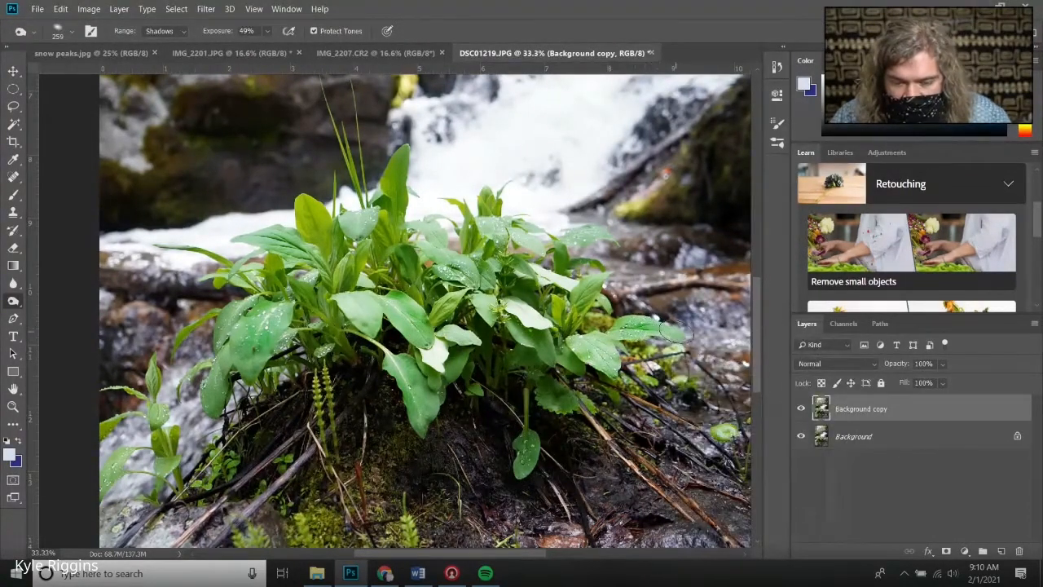
mouse_move(637, 335)
left_mouse_down()
mouse_move(605, 335)
mouse_move(595, 345)
mouse_move(604, 359)
mouse_move(587, 347)
mouse_move(604, 356)
left_mouse_up()
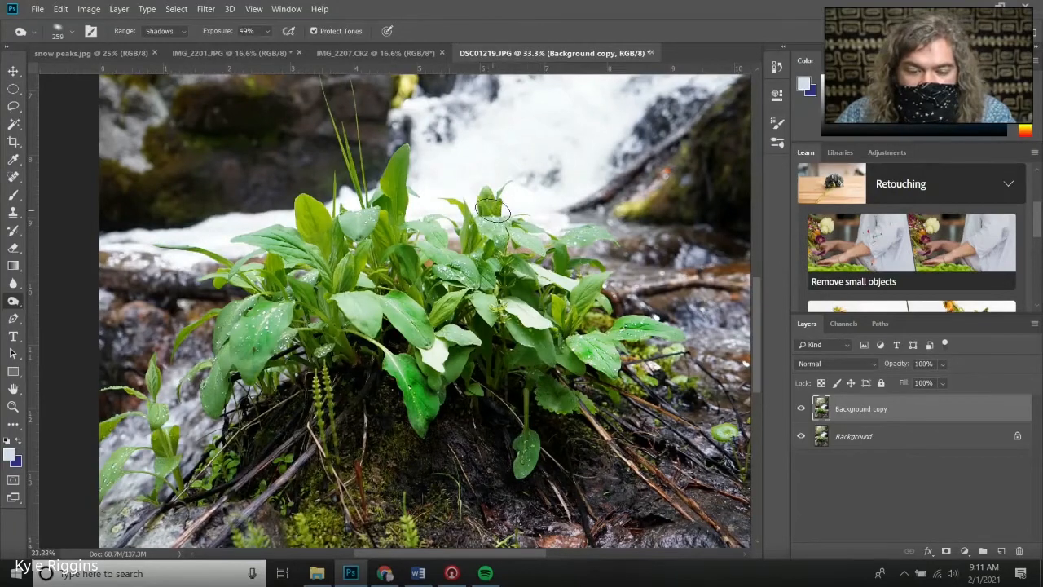
Burn down along the leaves on the left side, re-angling the elliptical brush tip before adding short strokes there
mouse_move(313, 240)
left_mouse_down()
mouse_move(314, 222)
mouse_move(363, 213)
mouse_move(350, 275)
mouse_move(358, 306)
mouse_move(273, 314)
mouse_move(240, 362)
mouse_move(238, 321)
mouse_move(218, 371)
left_mouse_up()
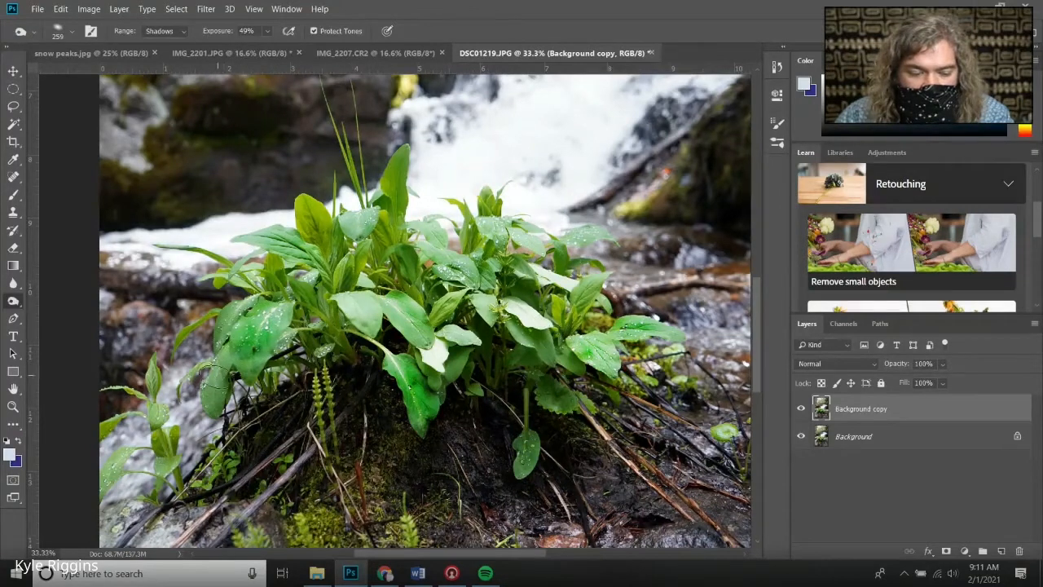
right_click(217, 379)
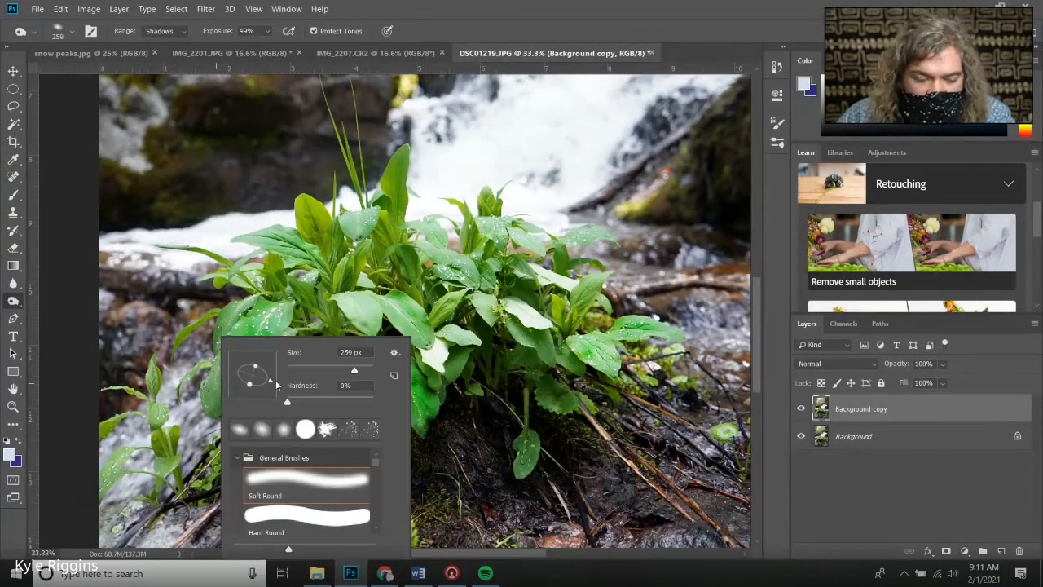
left_click_drag(272, 380, 253, 395)
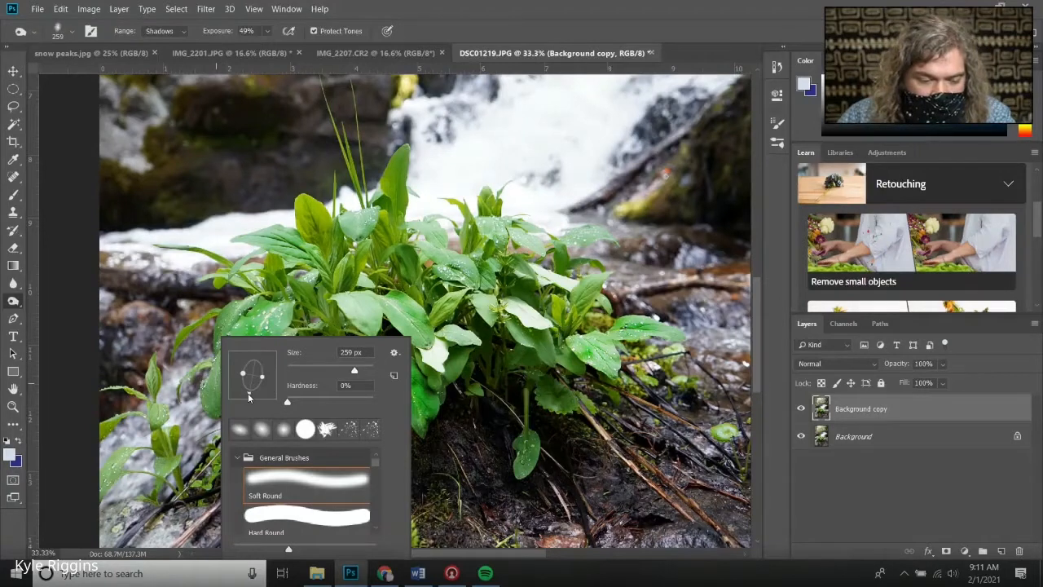
left_click(98, 338)
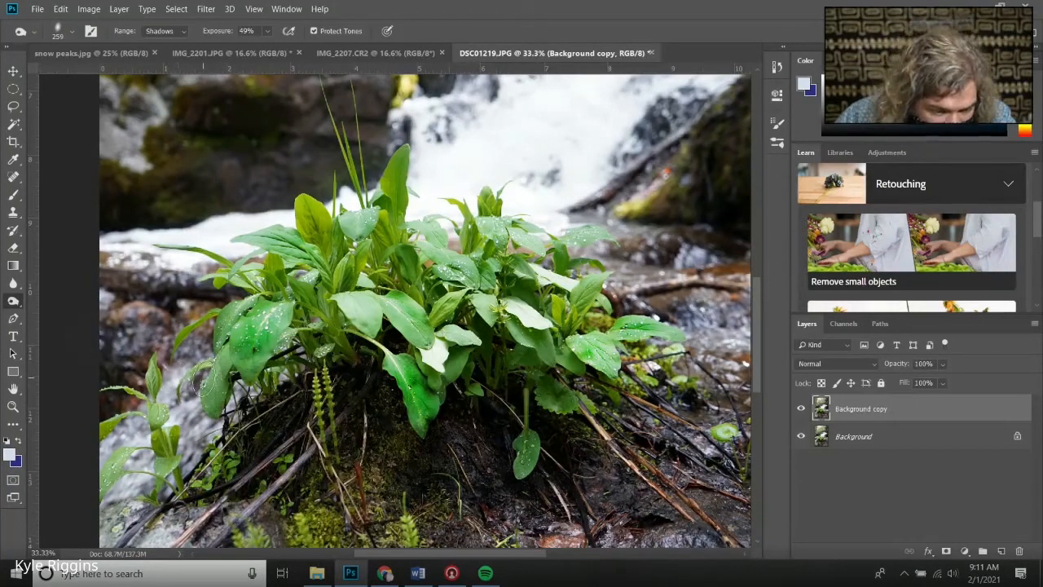
mouse_move(215, 375)
left_mouse_down()
mouse_move(215, 400)
mouse_move(220, 356)
left_mouse_up()
mouse_move(156, 402)
left_mouse_down()
mouse_move(140, 421)
mouse_move(156, 397)
left_mouse_up()
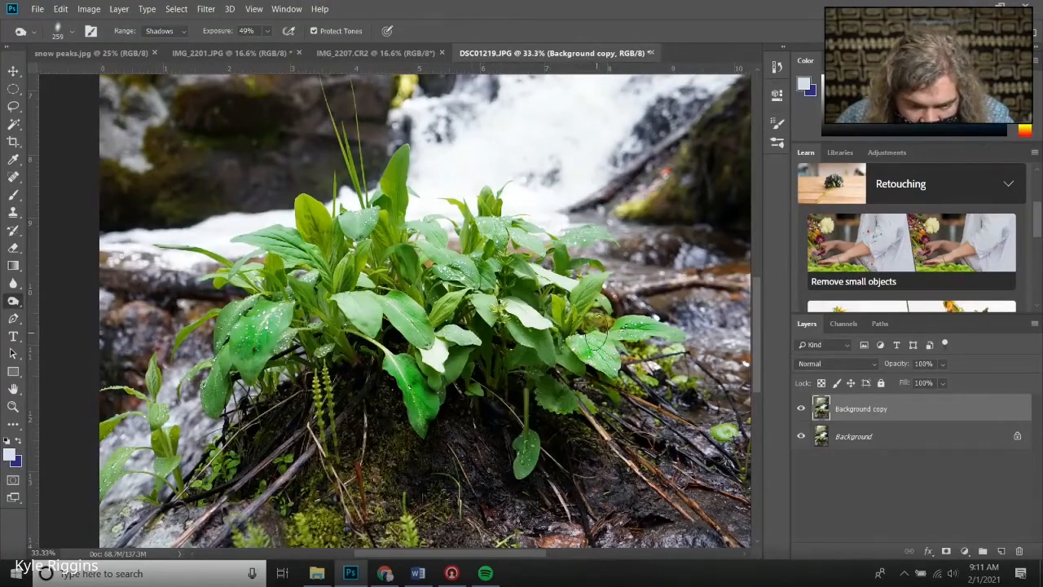
Re-angle the brush tip and burn a stroke over the large leaf at the lower left of the plant
right_click(575, 241)
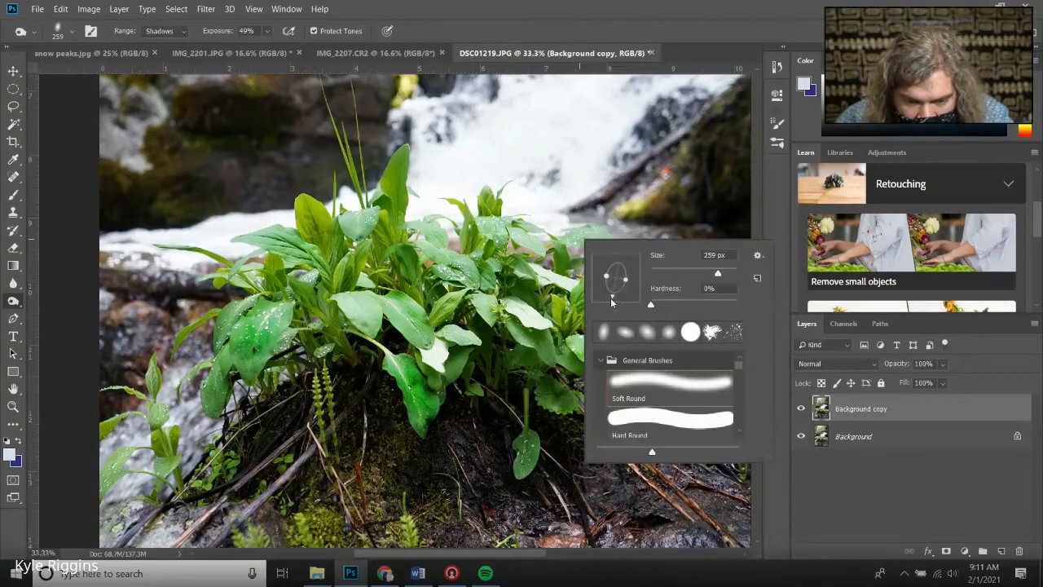
left_click_drag(613, 301, 637, 283)
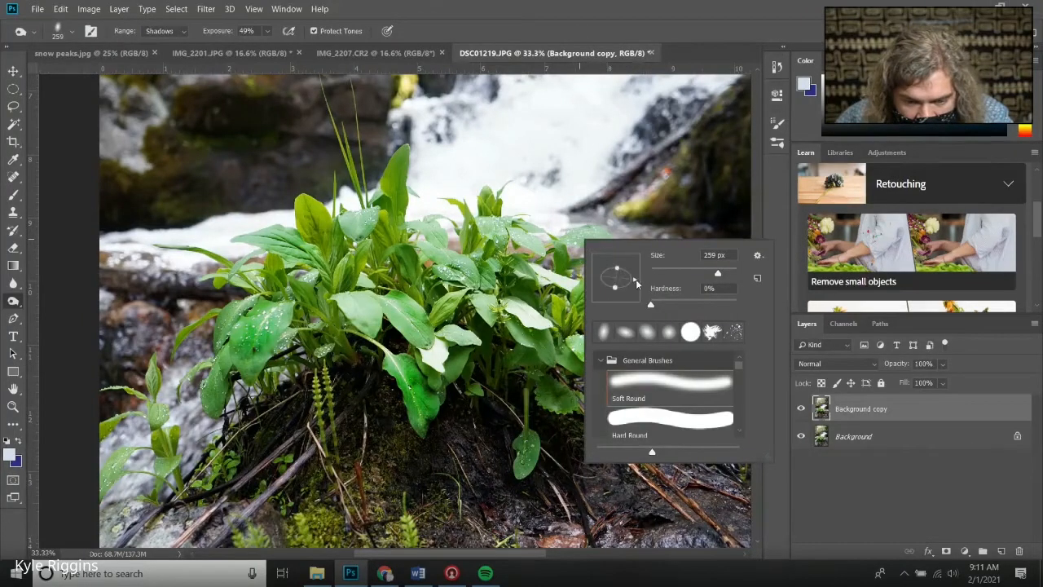
left_click(573, 234)
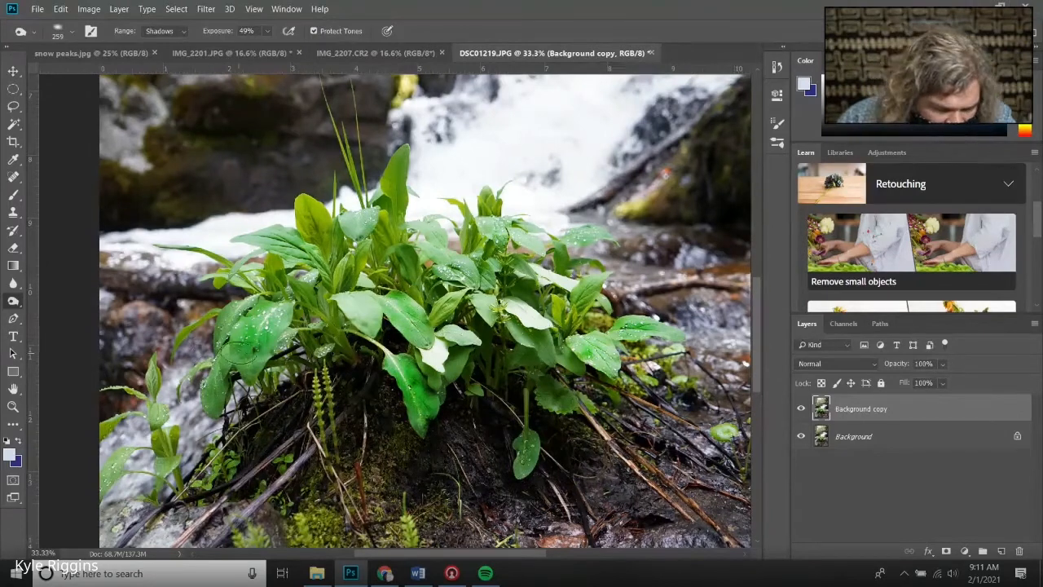
left_click_drag(268, 319, 249, 370)
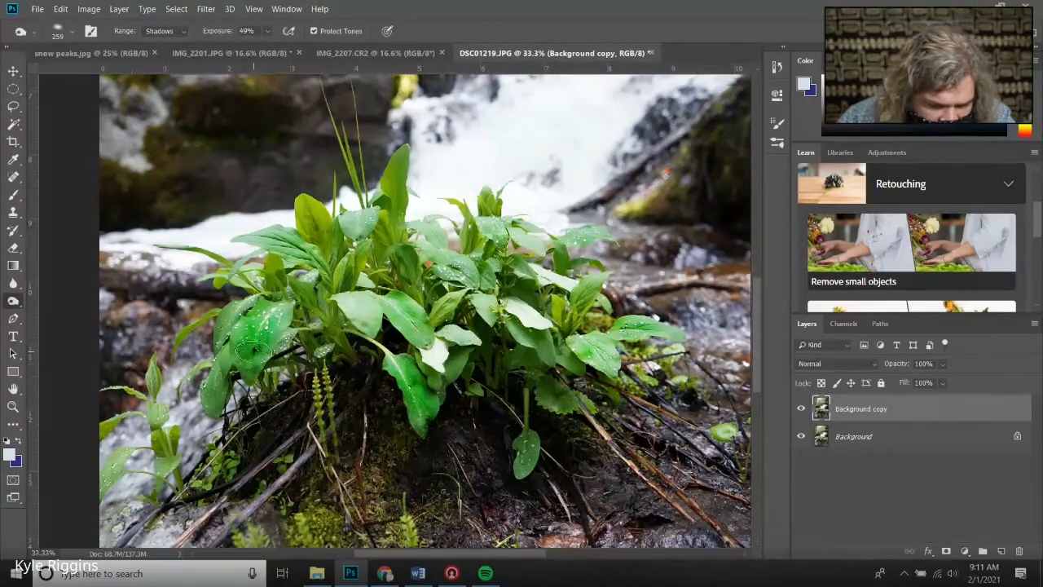
right_click(259, 339)
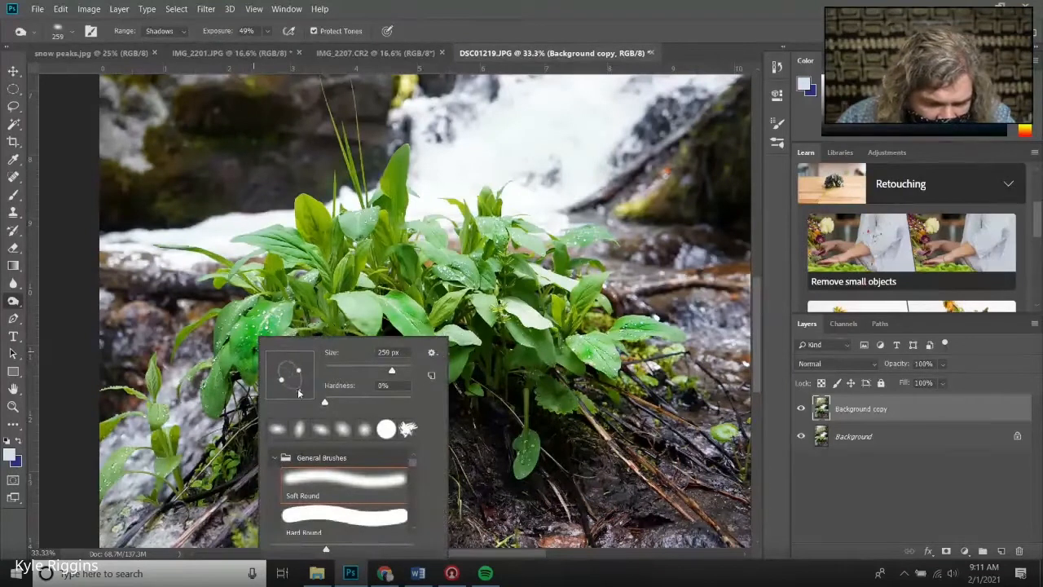
left_click_drag(298, 391, 292, 391)
left_click(244, 355)
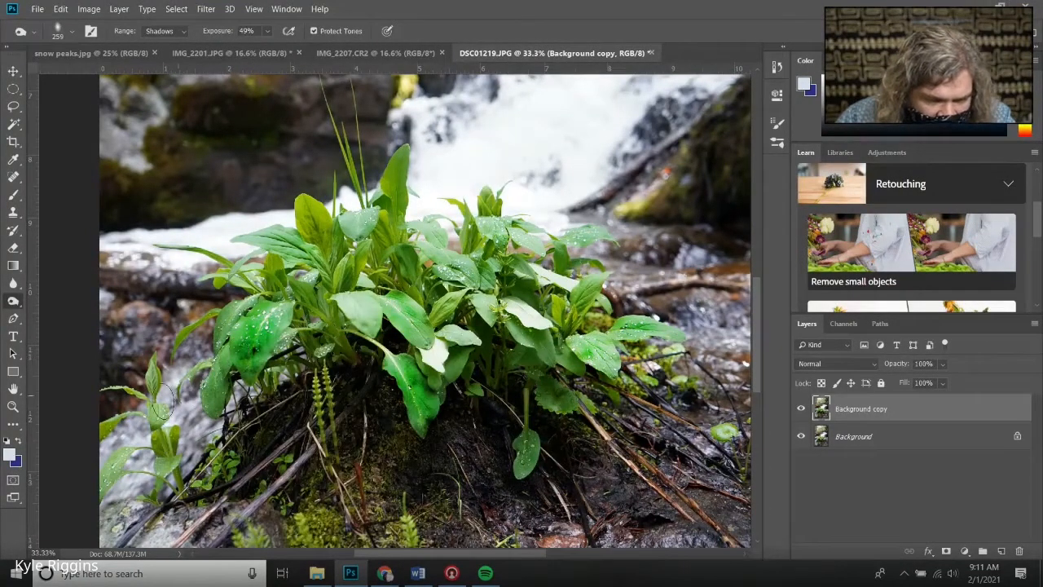
Fit the whole image on screen and toggle the duplicate layer's visibility to compare before and after burning
left_click(9, 407)
right_click(225, 409)
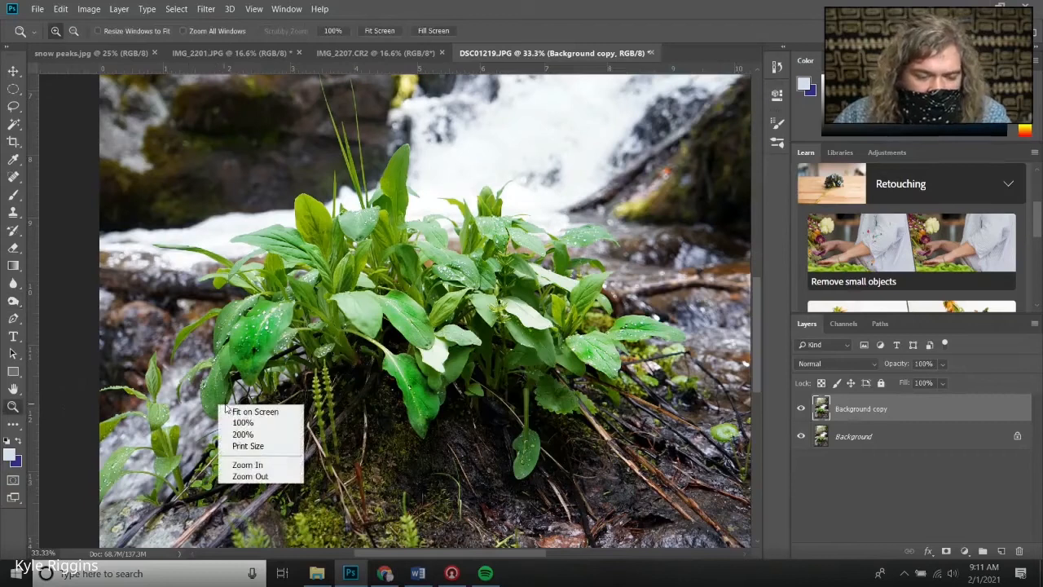
left_click(231, 411)
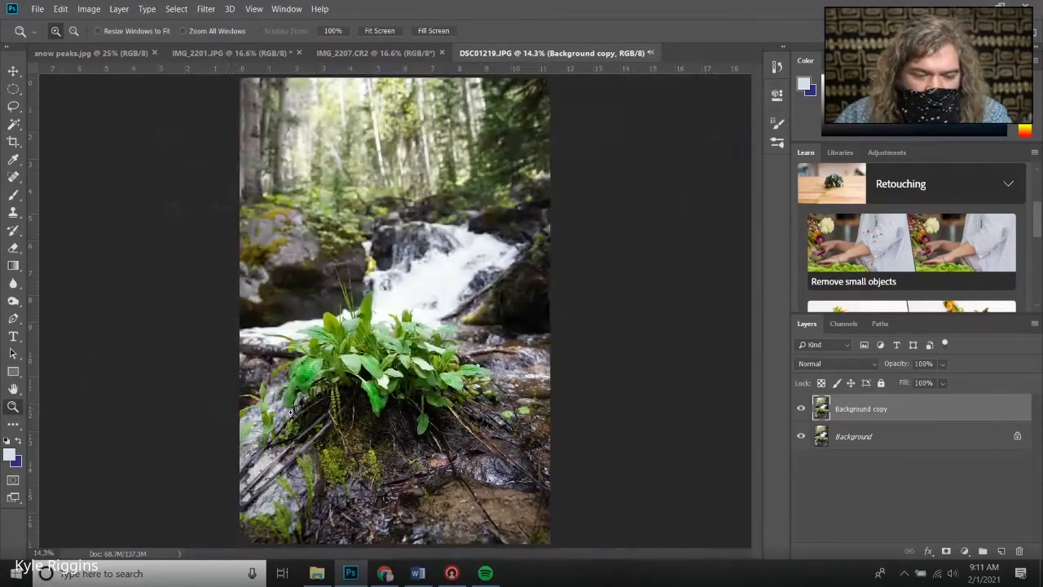
left_click(801, 409)
left_click(801, 409)
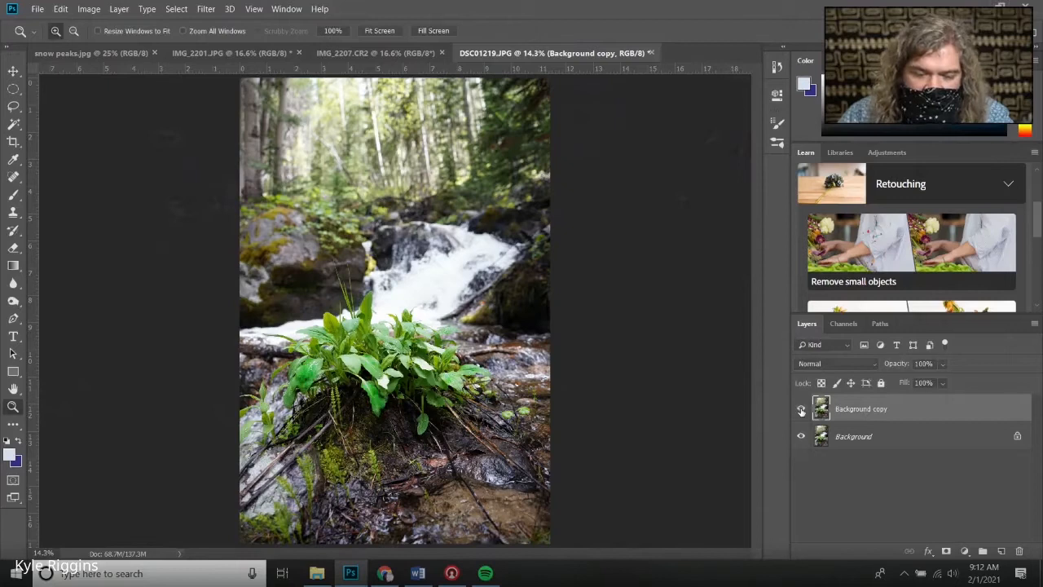
left_click(801, 409)
left_click(801, 409)
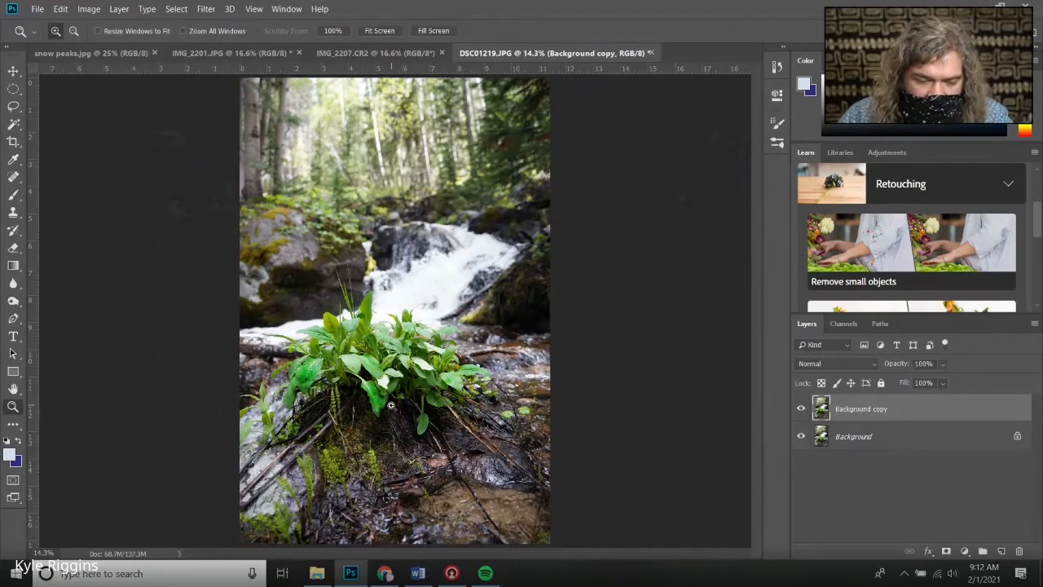
Zoom in on the soil beneath the plant, re-angle the burn brush tip, and burn the dark soil and moss areas
left_click(390, 405)
left_click(392, 416)
left_click(394, 427)
left_click(398, 446)
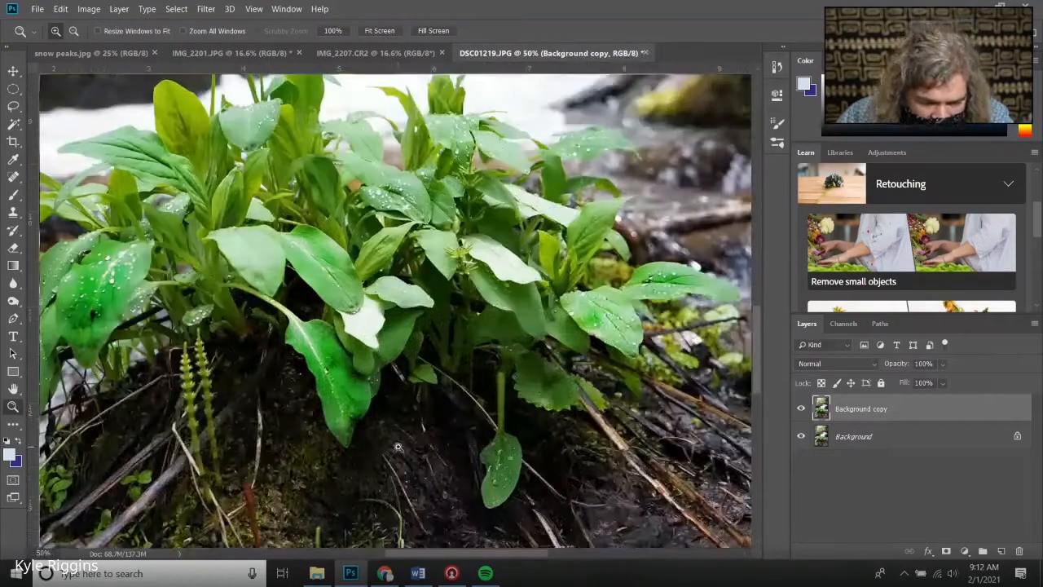
scroll(331, 443, "down", 1)
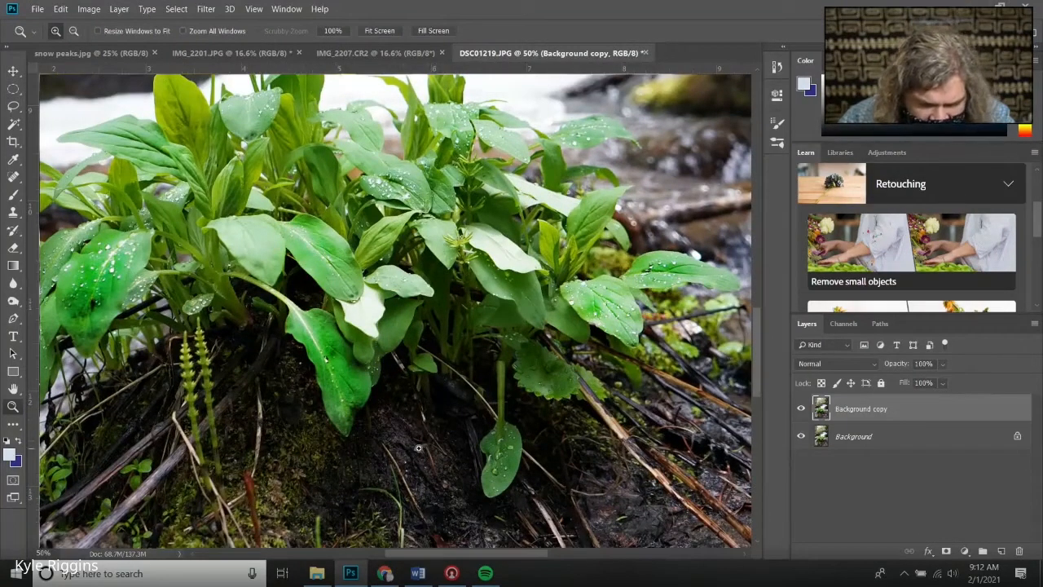
left_click(14, 301)
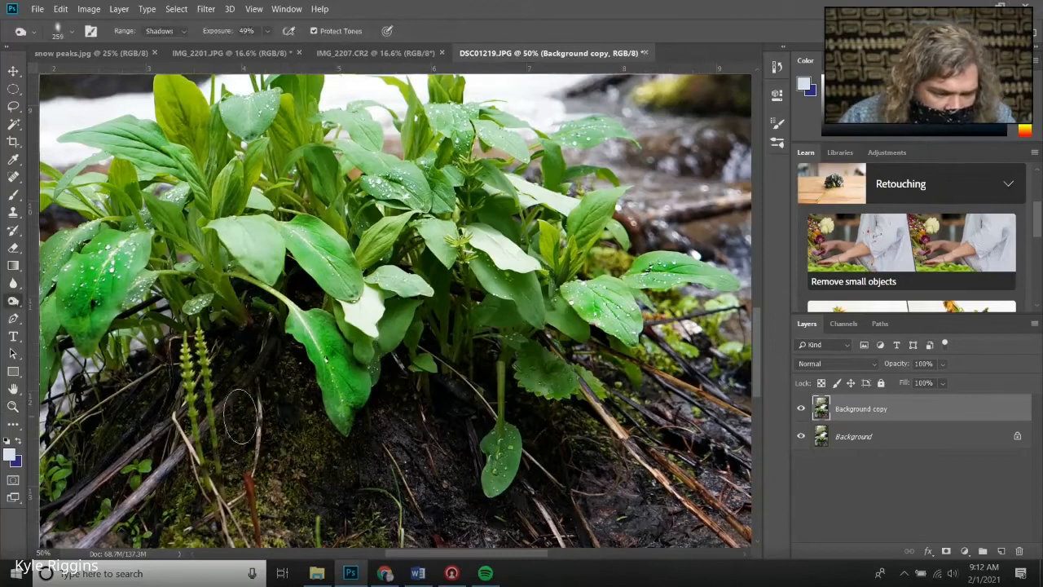
right_click(403, 429)
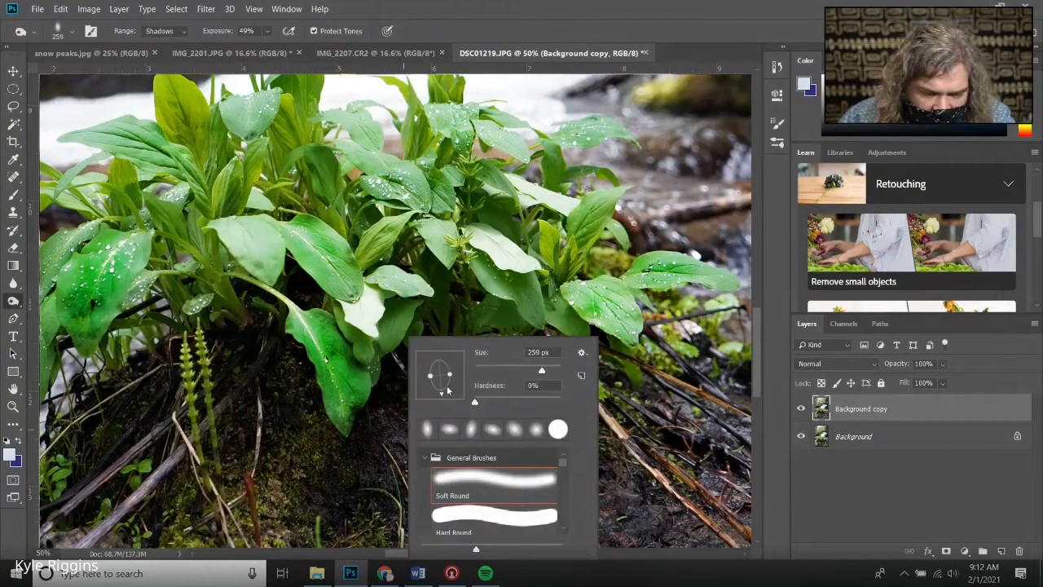
left_click_drag(447, 389, 459, 374)
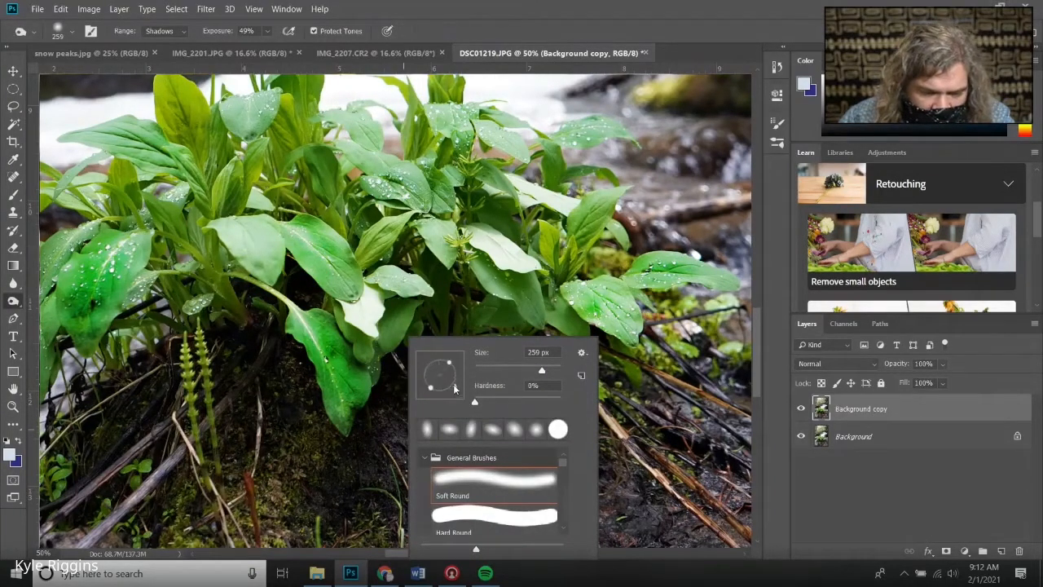
left_click(388, 423)
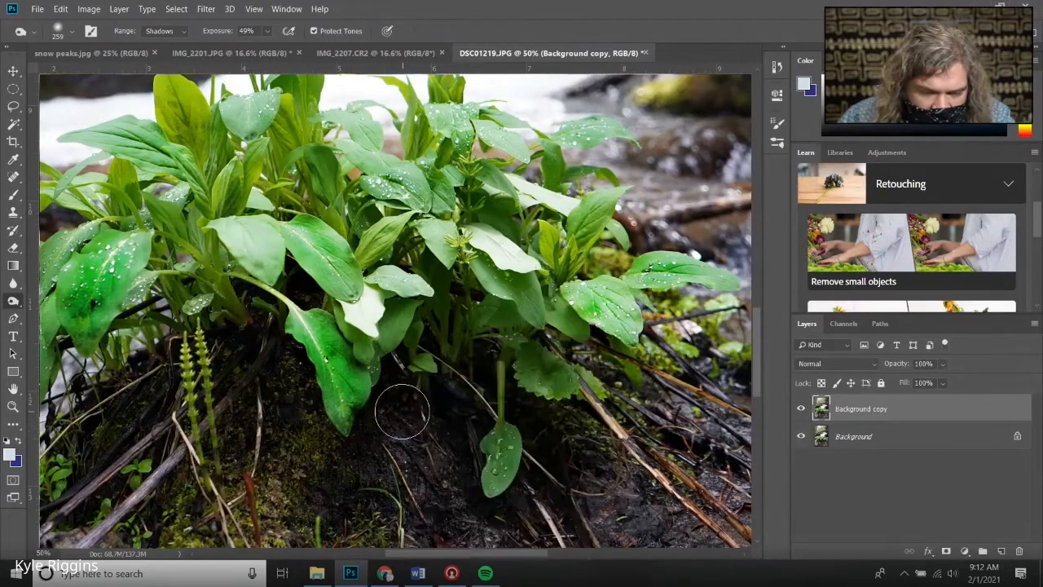
left_click_drag(415, 432, 449, 473)
mouse_move(551, 466)
left_mouse_down()
mouse_move(582, 457)
mouse_move(564, 444)
mouse_move(574, 435)
mouse_move(609, 471)
mouse_move(631, 457)
mouse_move(630, 404)
mouse_move(714, 429)
mouse_move(611, 417)
mouse_move(607, 366)
mouse_move(634, 390)
left_mouse_up()
left_click_drag(215, 457, 272, 477)
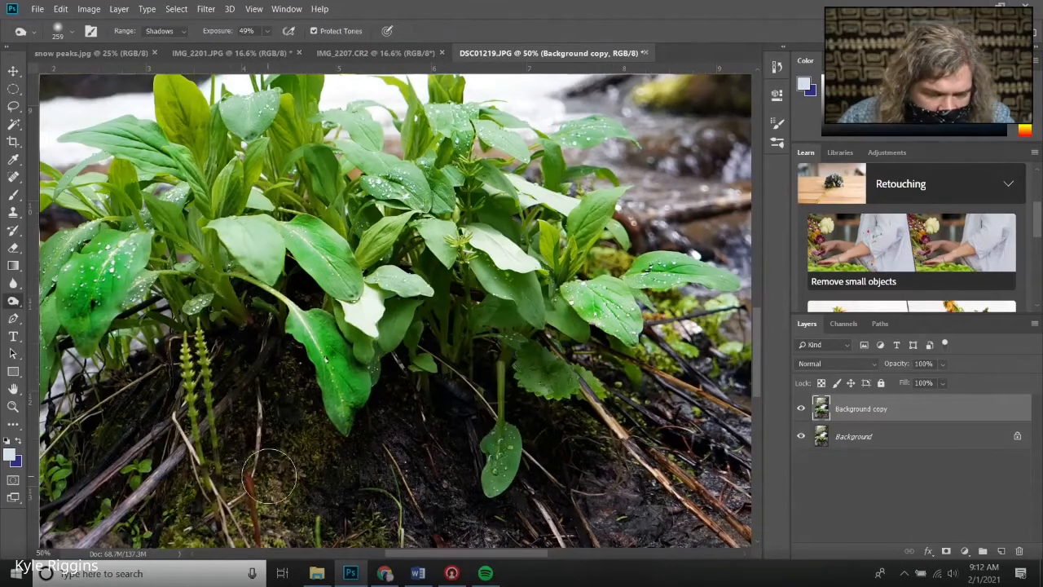
mouse_move(169, 497)
left_mouse_down()
mouse_move(167, 442)
mouse_move(145, 417)
mouse_move(112, 427)
left_mouse_up()
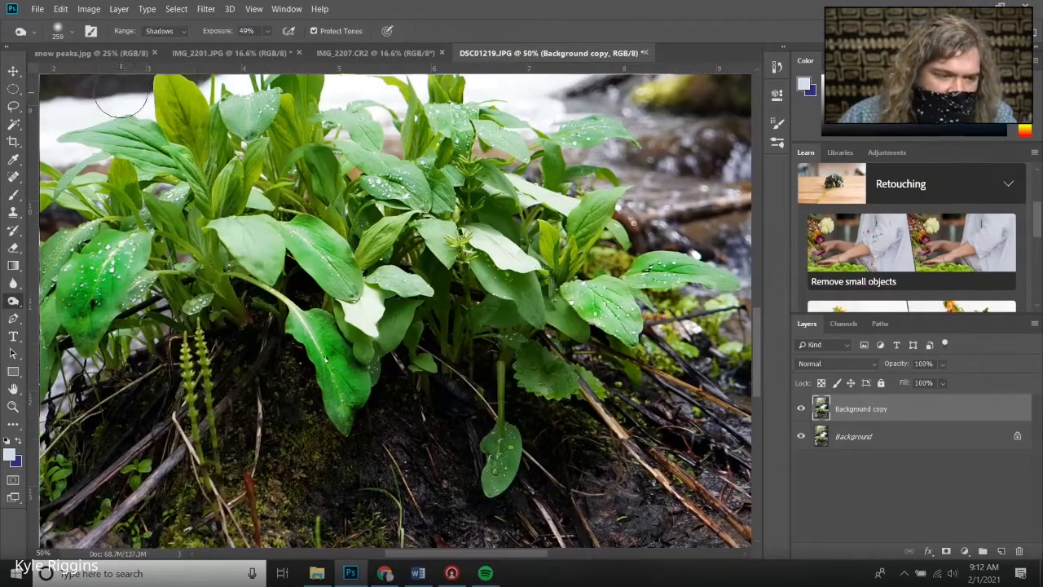
Fit the whole image on screen, set the burn brush size to 1100 px, and burn the trees at the upper left
scroll(204, 264, "down", 3)
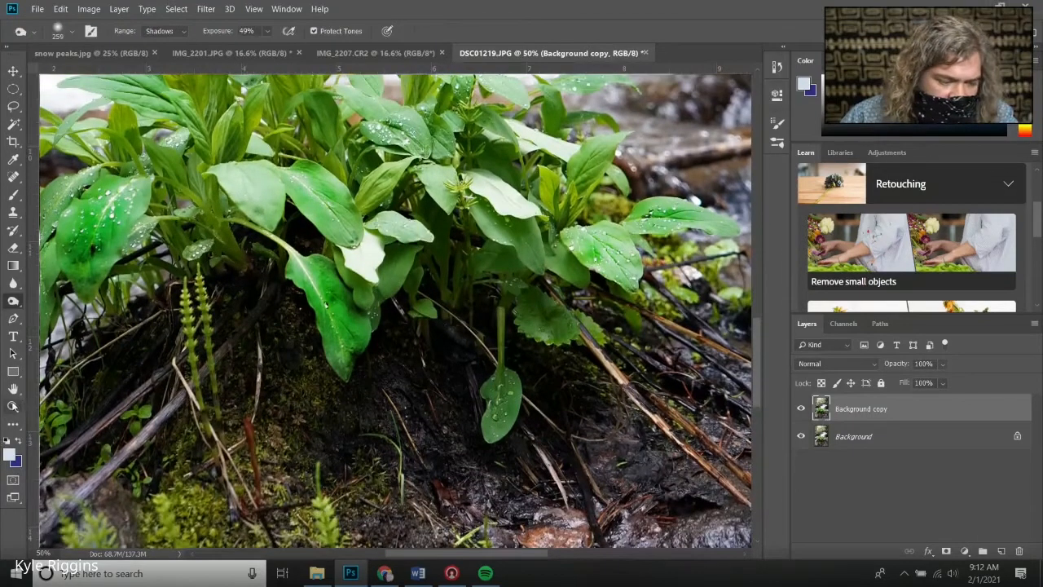
left_click(14, 405)
right_click(108, 380)
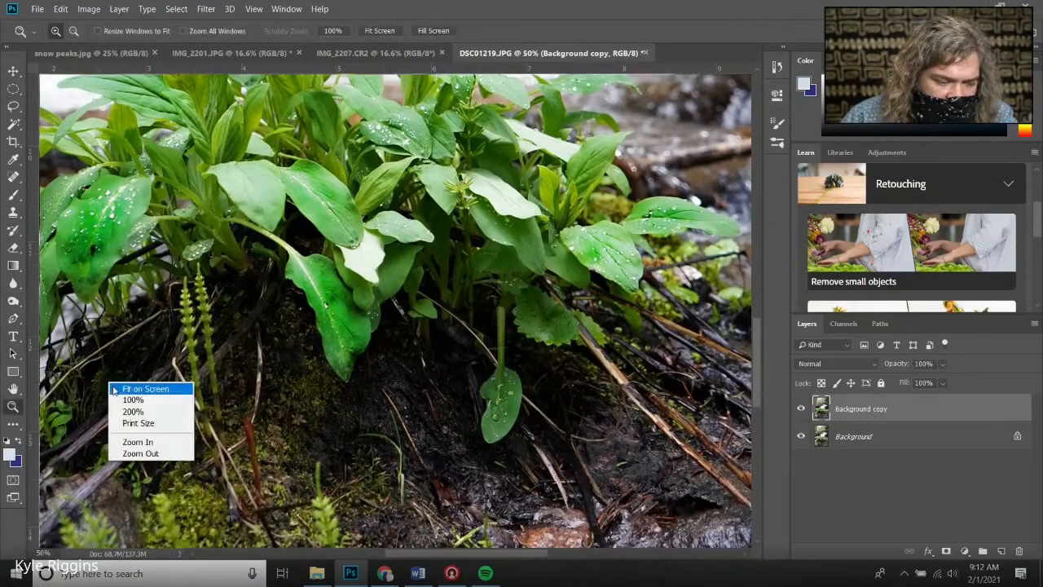
left_click(117, 388)
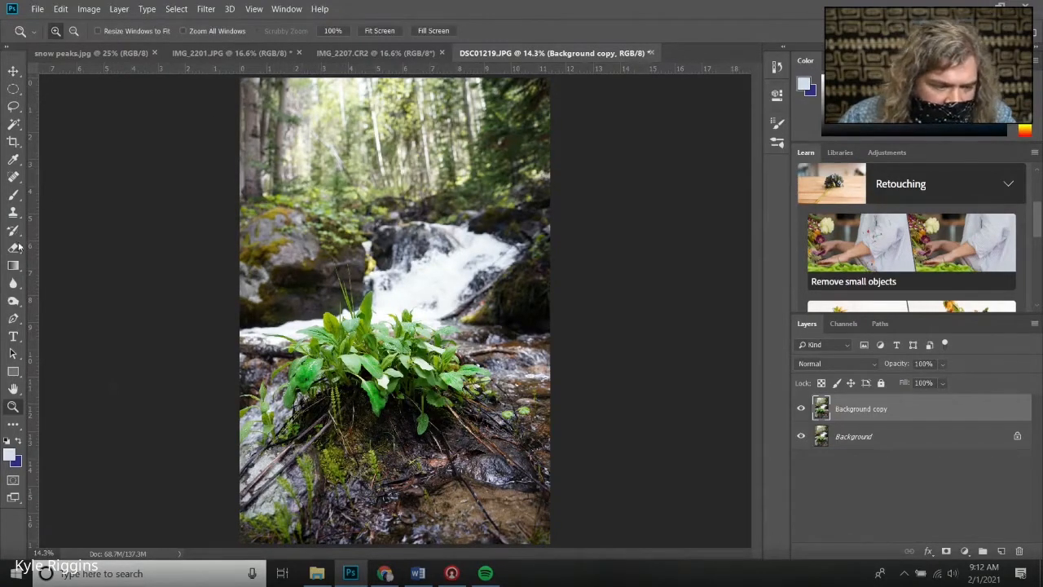
left_click(13, 301)
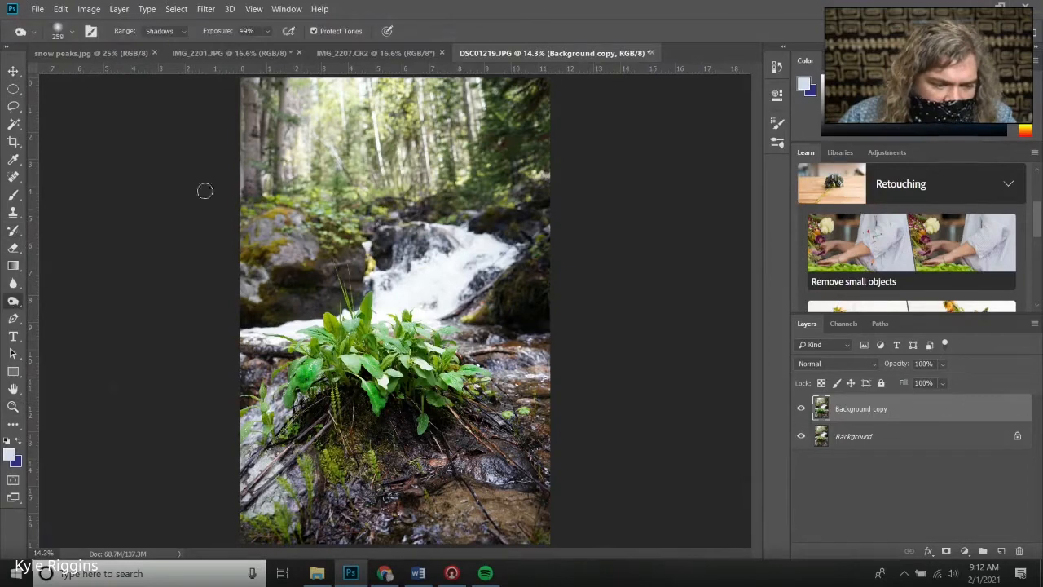
right_click(297, 122)
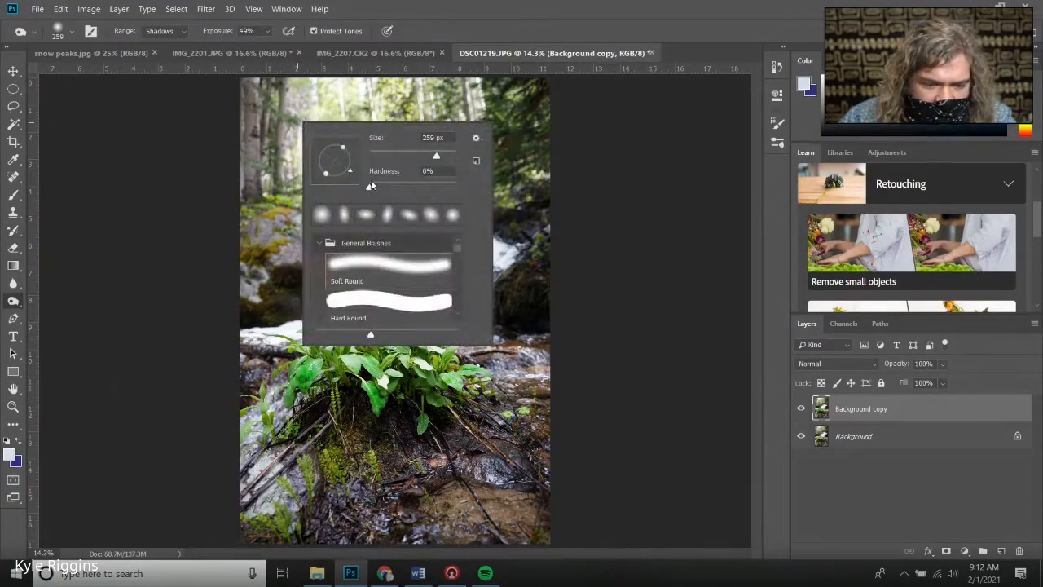
left_click_drag(436, 157, 477, 149)
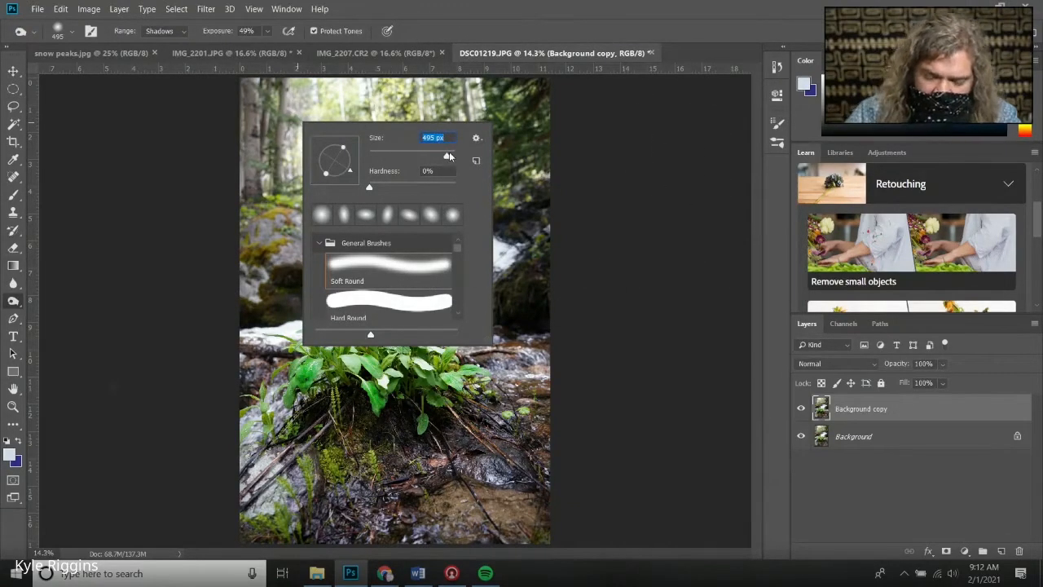
type("1100")
key("Return")
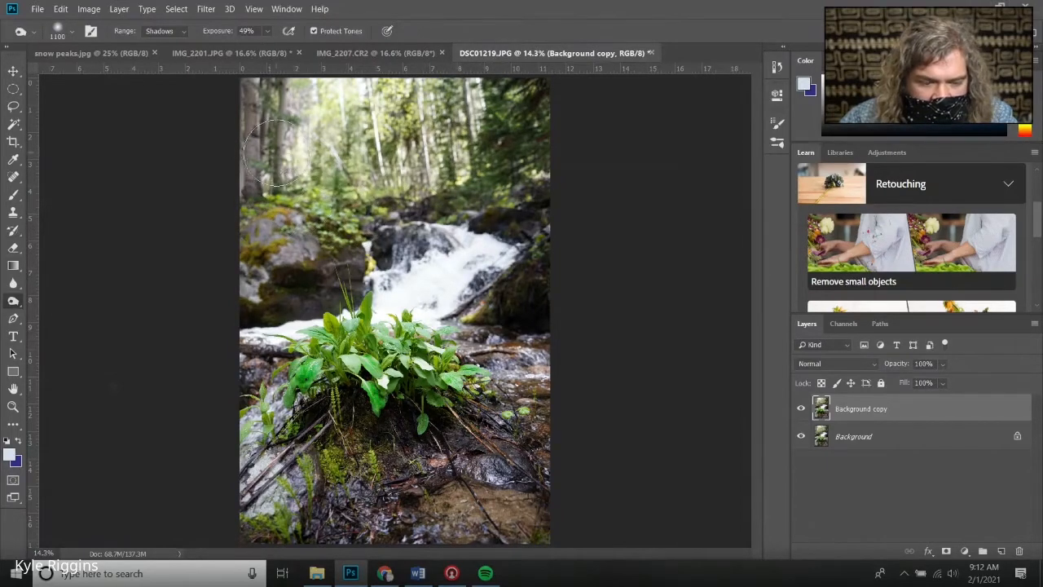
left_click(254, 117)
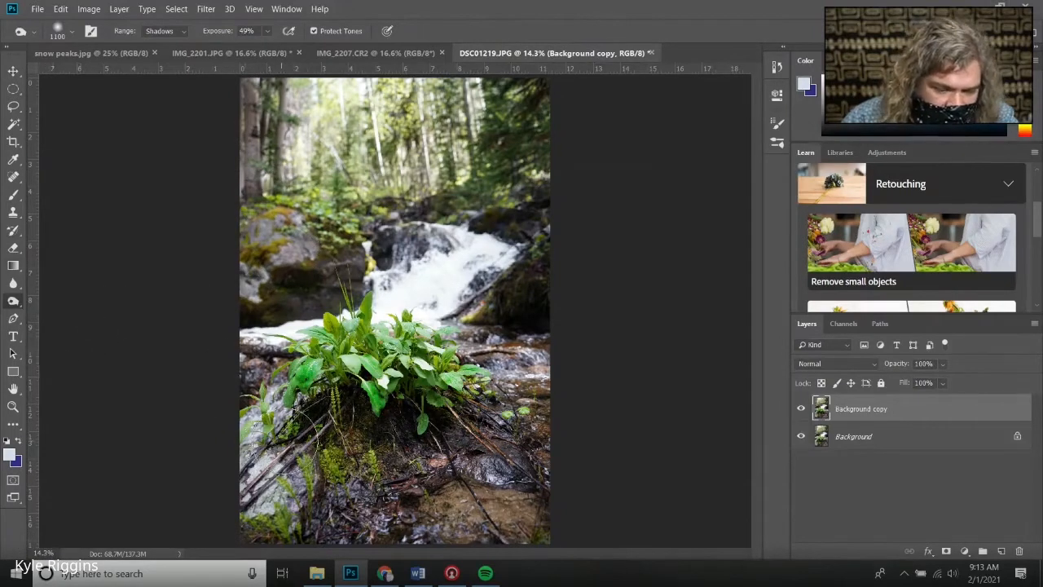
Zoom in on the soil beneath the plant and burn its centre with the brush size set to 900 px
left_click(12, 408)
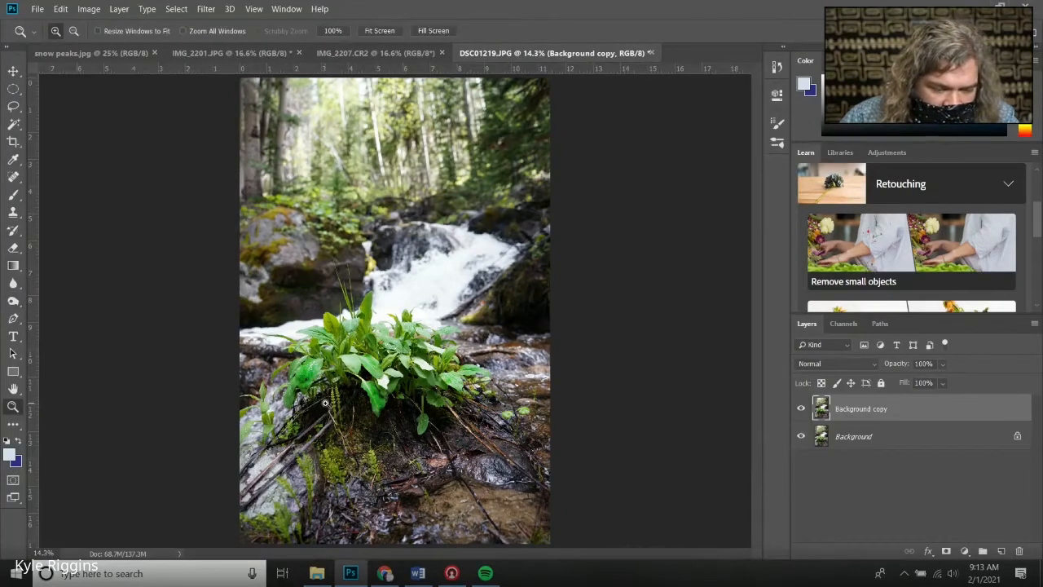
left_click(335, 404)
left_click(335, 405)
scroll(334, 437, "down", 4)
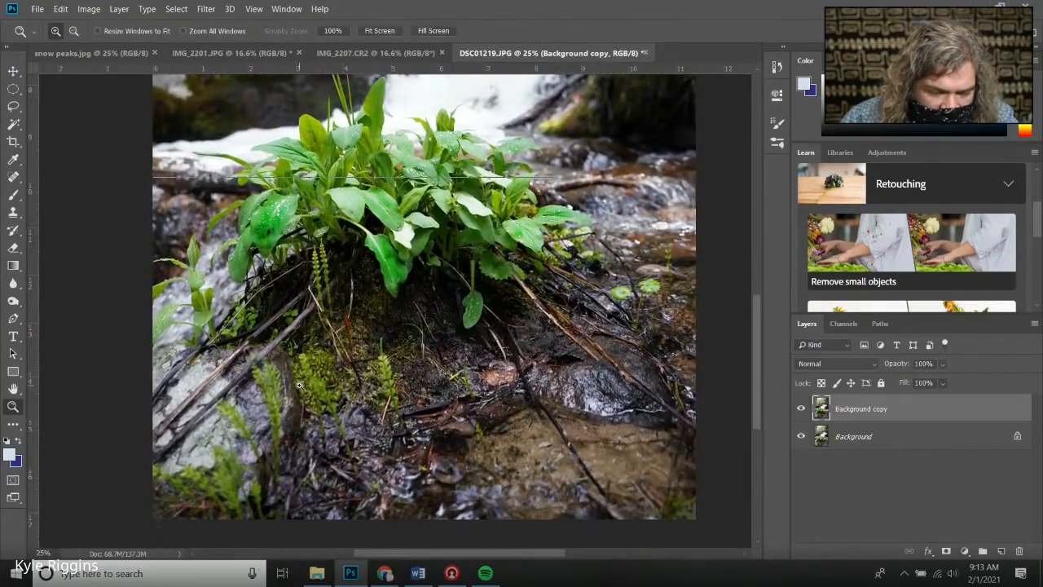
left_click(299, 385)
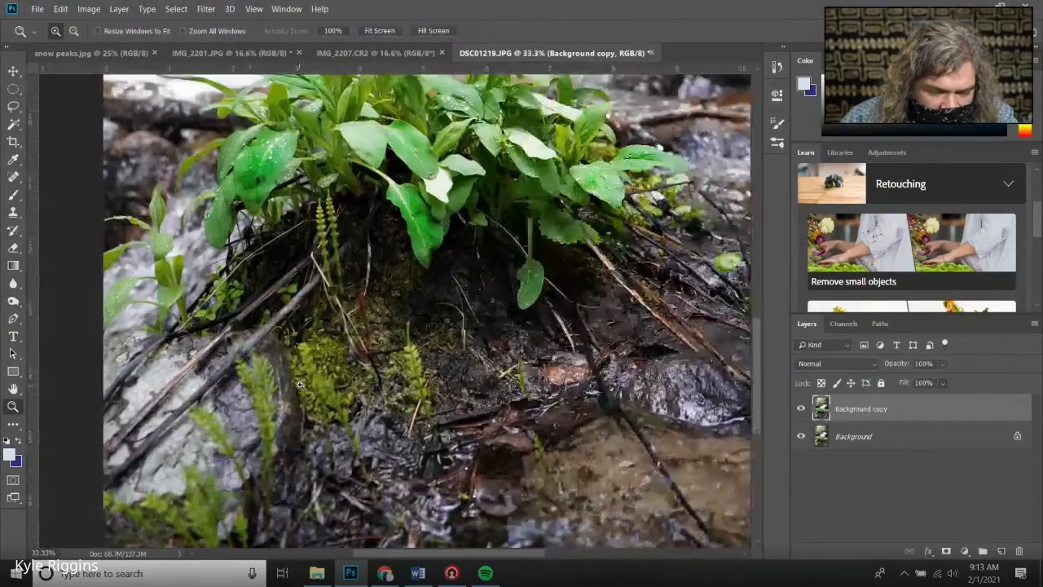
left_click(302, 388)
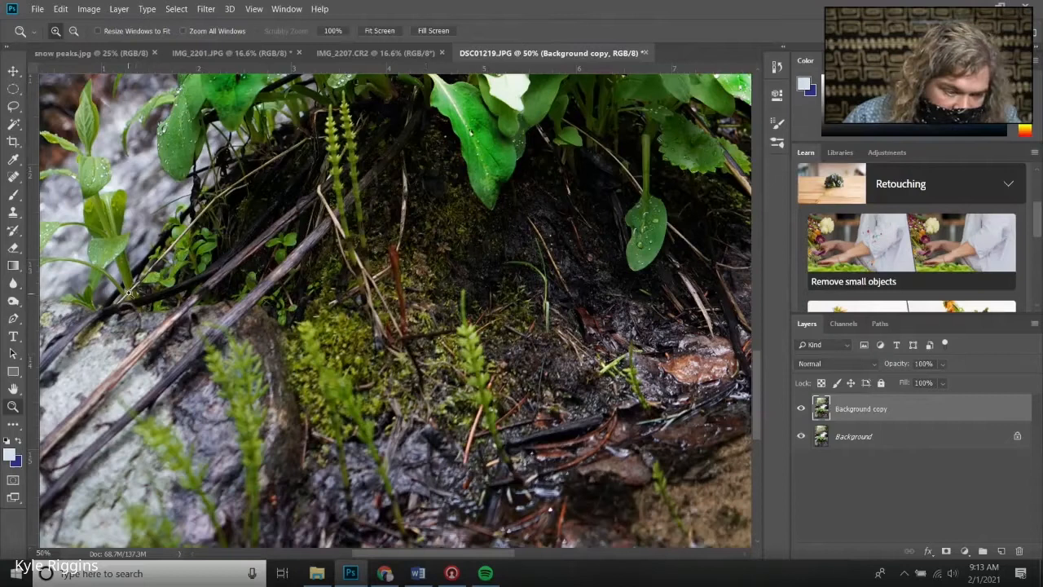
left_click(13, 301)
right_click(392, 337)
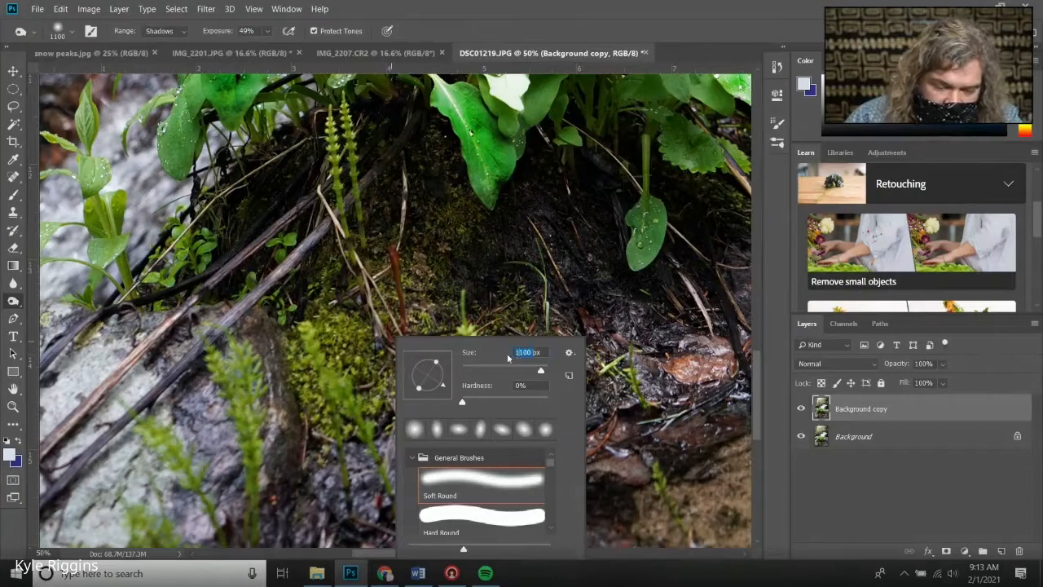
type("900")
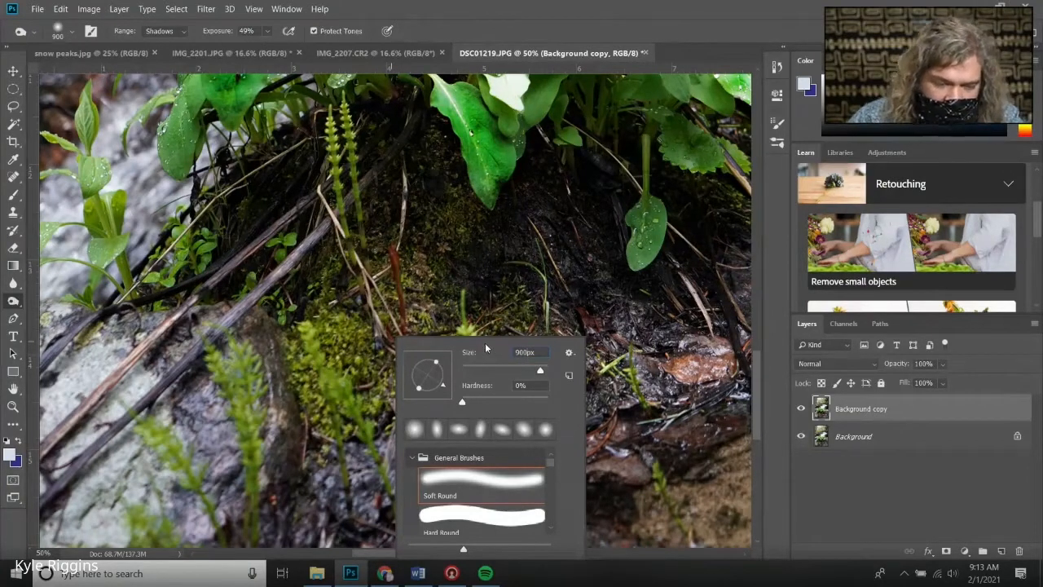
key("Return")
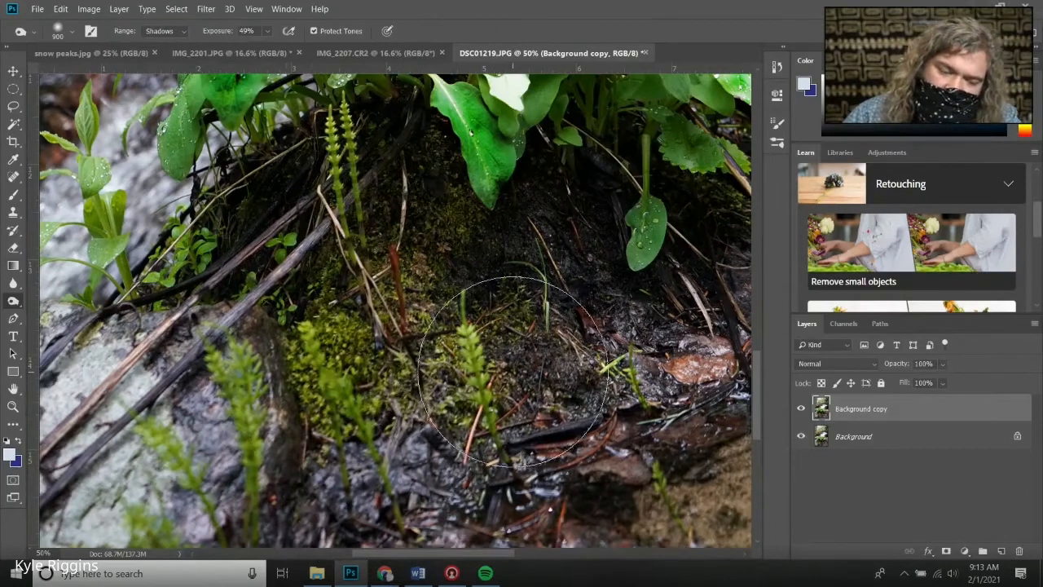
left_click(502, 375)
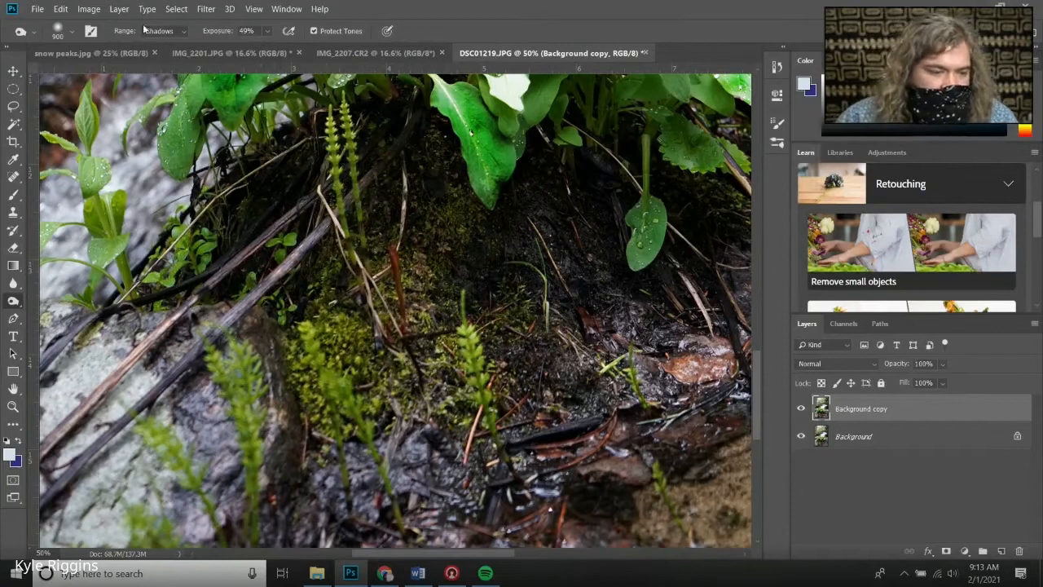
Switch to the Dodge tool with Midtones range and a 196 px brush, and dodge the bright green moss and sprouts
right_click(13, 303)
left_click(69, 302)
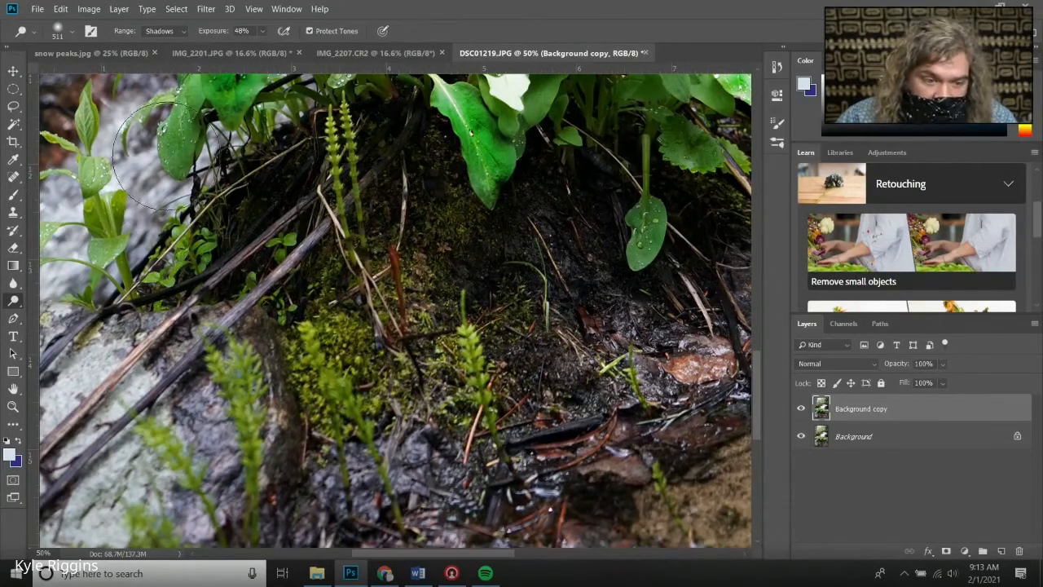
left_click(183, 33)
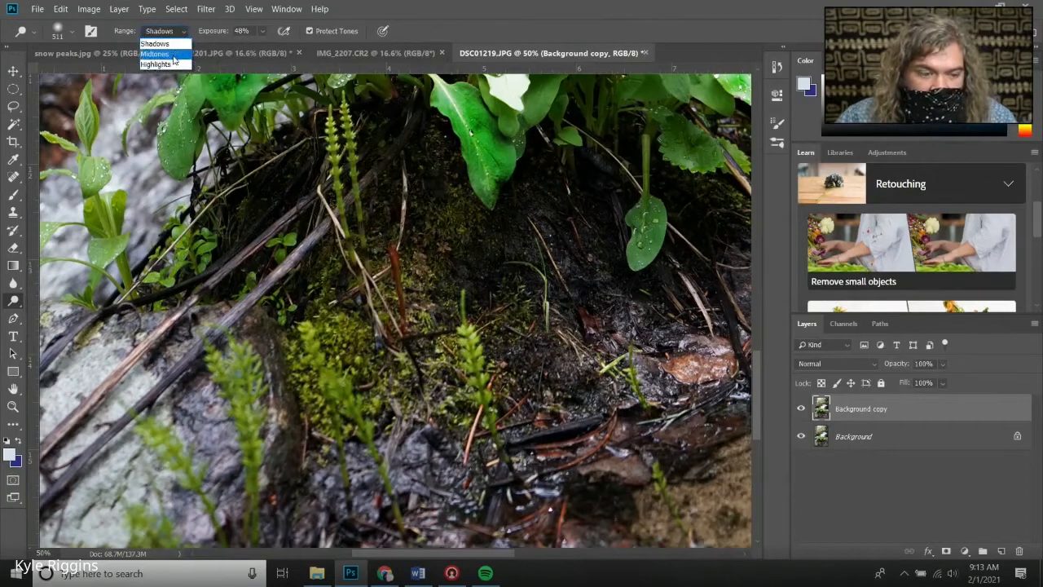
left_click(156, 54)
right_click(487, 380)
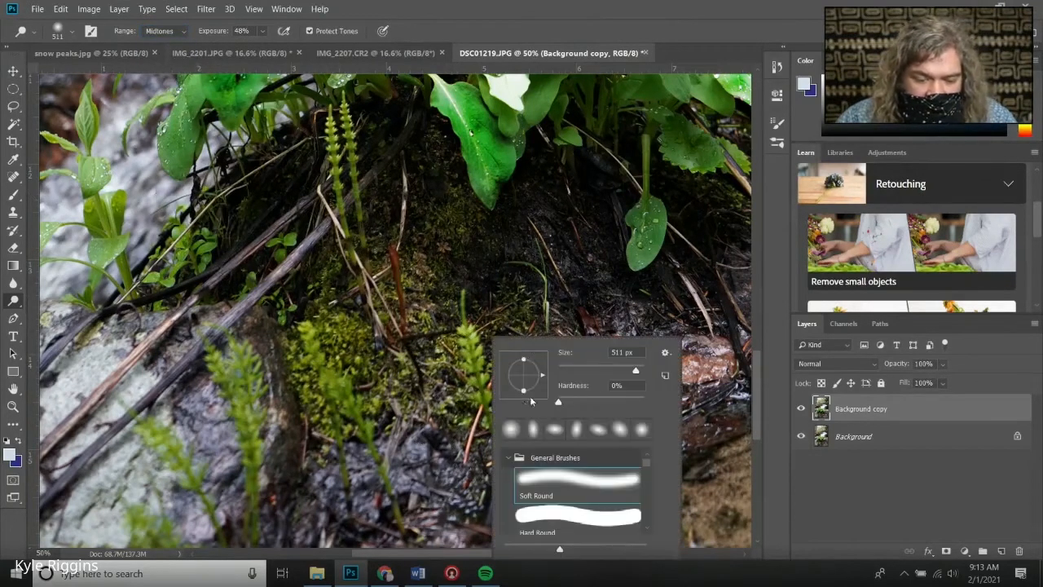
left_click_drag(631, 369, 621, 369)
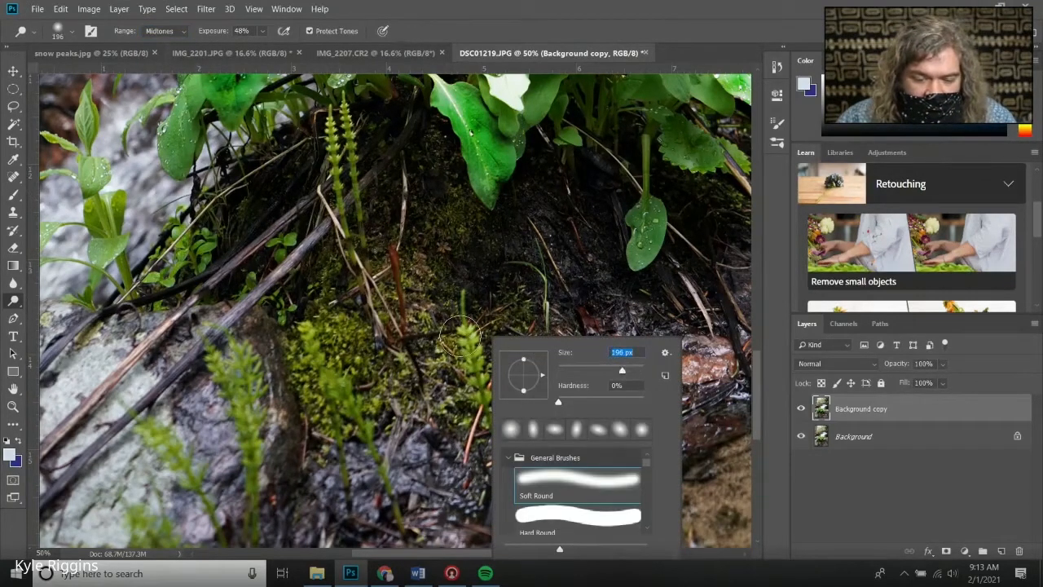
left_click_drag(464, 338, 484, 401)
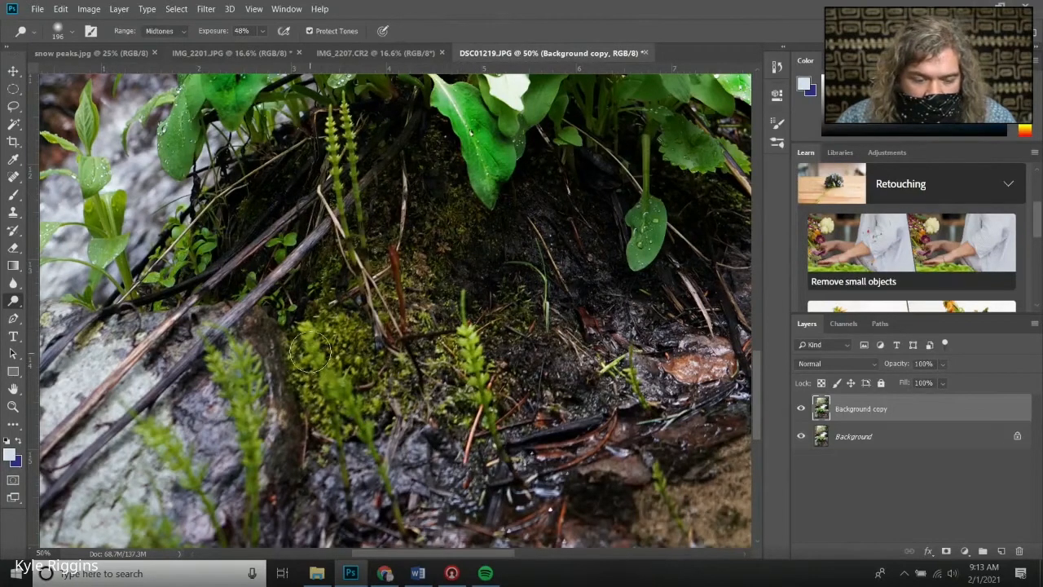
mouse_move(310, 351)
left_mouse_down()
mouse_move(342, 415)
mouse_move(342, 370)
mouse_move(346, 415)
mouse_move(362, 437)
left_mouse_up()
left_click_drag(233, 380, 250, 466)
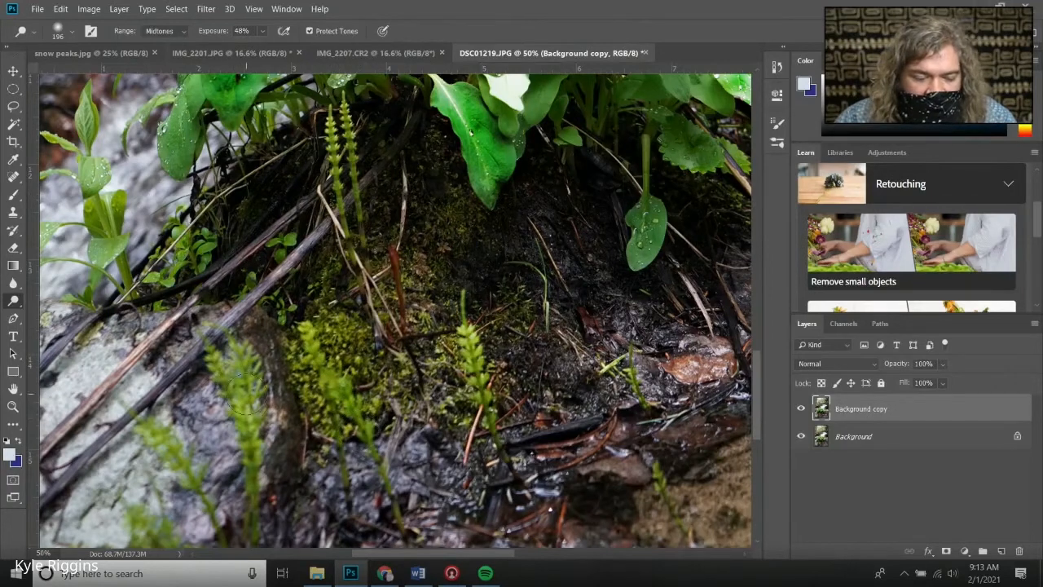
mouse_move(347, 145)
left_mouse_down()
mouse_move(336, 125)
mouse_move(354, 244)
left_mouse_up()
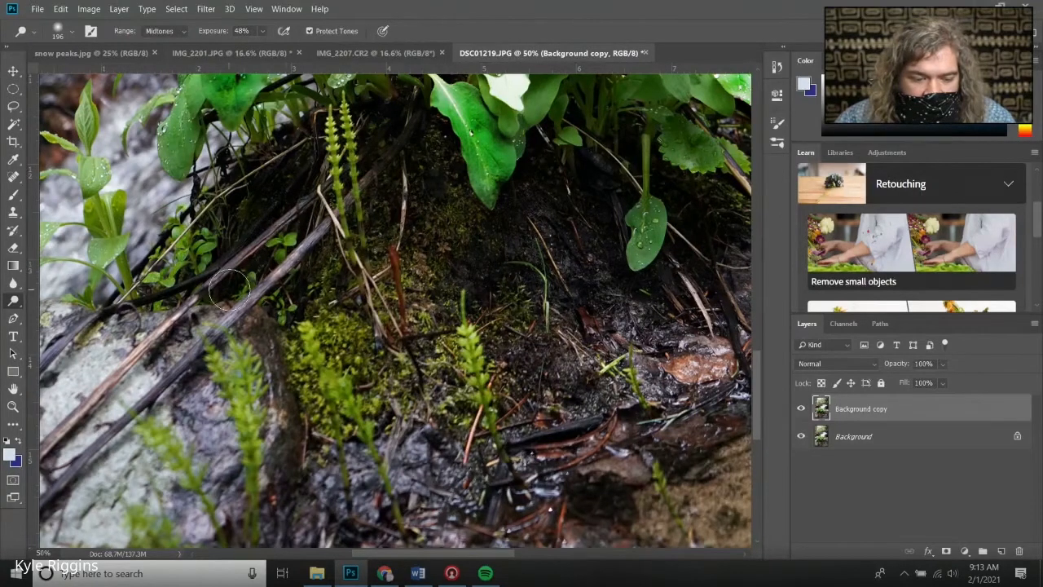
Re-angle the dodge brush tip and dodge the small plants along the branches on the left
right_click(281, 244)
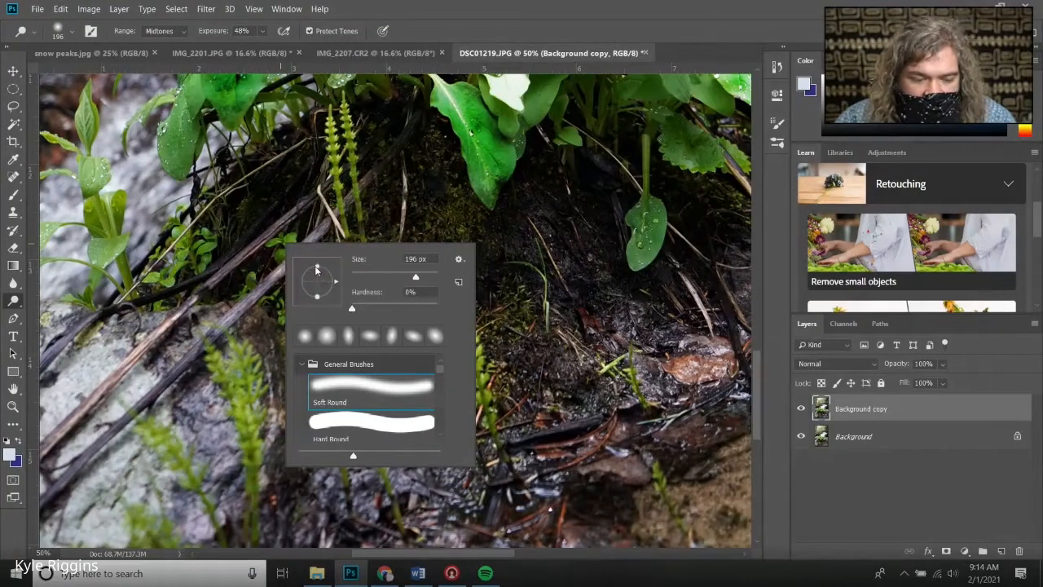
mouse_move(317, 271)
left_mouse_down()
mouse_move(324, 296)
mouse_move(309, 299)
left_mouse_up()
left_click(279, 246)
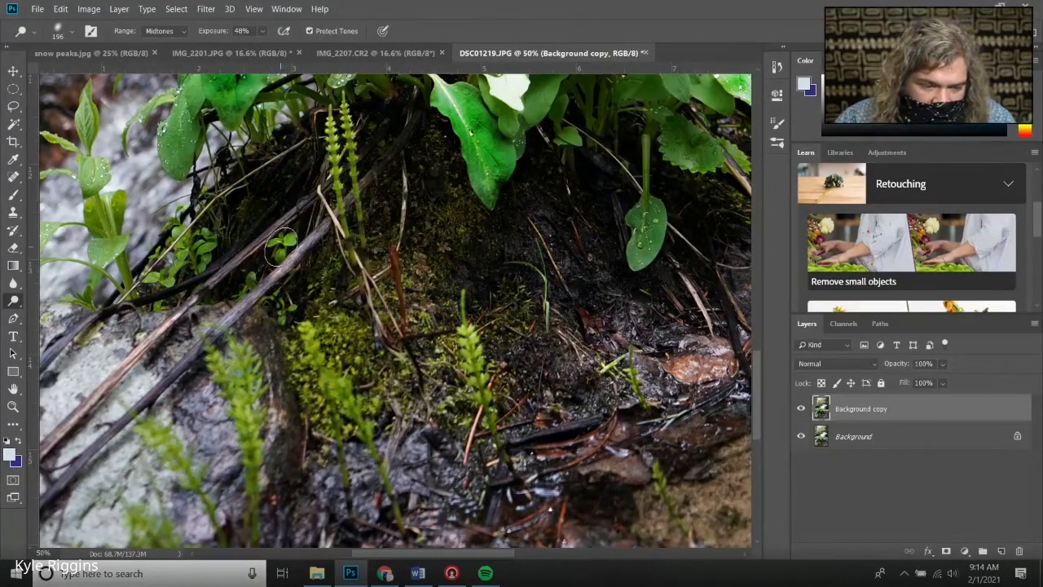
mouse_move(249, 277)
left_mouse_down()
mouse_move(152, 239)
mouse_move(186, 256)
mouse_move(208, 252)
mouse_move(167, 273)
mouse_move(174, 226)
left_mouse_up()
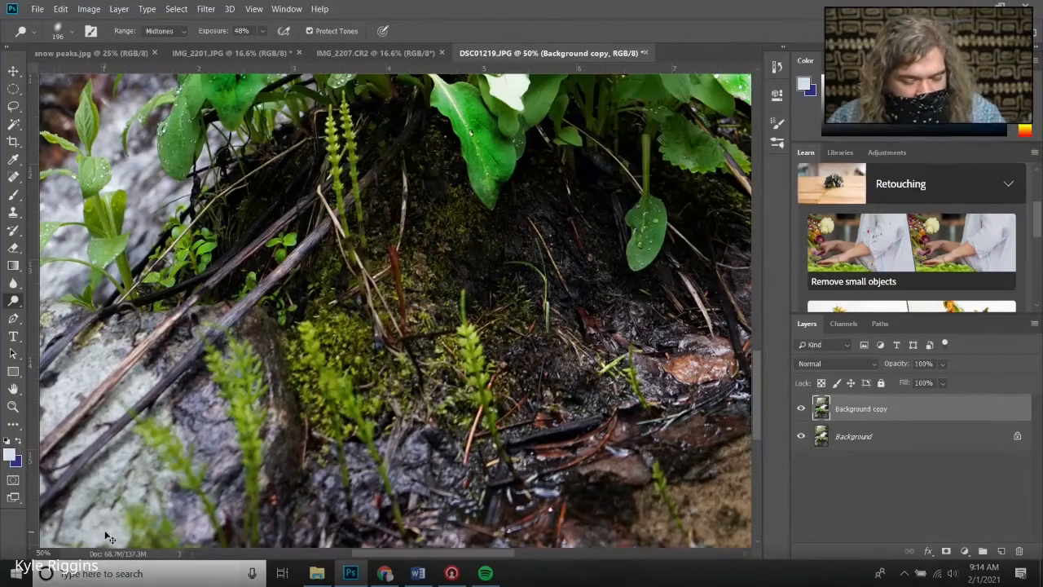
Fit the image on screen, then zoom in and scroll through the waterfall and plant to inspect the dodging and burning
left_click_drag(456, 554, 549, 542)
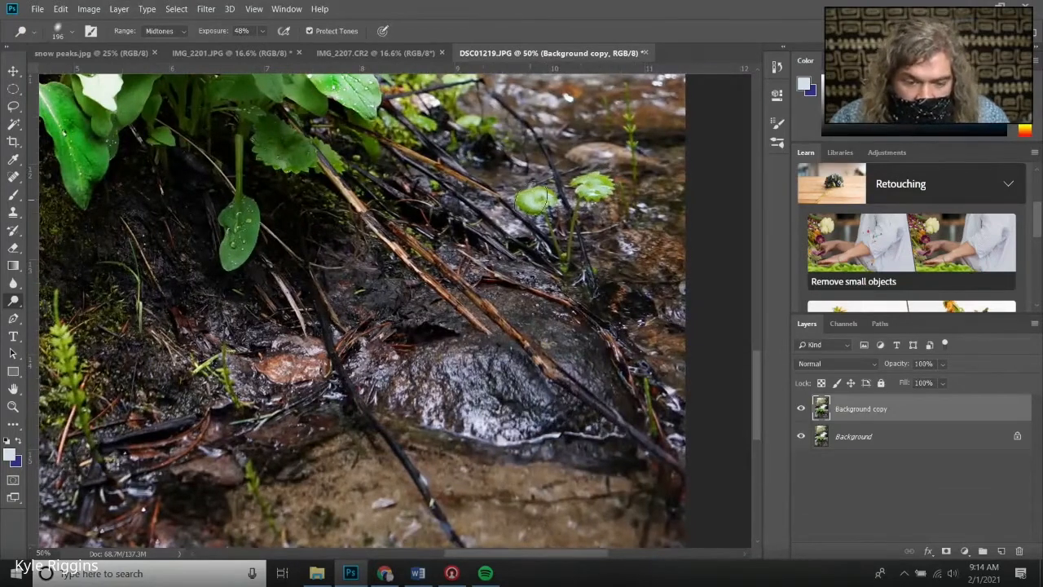
left_click(13, 407)
right_click(165, 411)
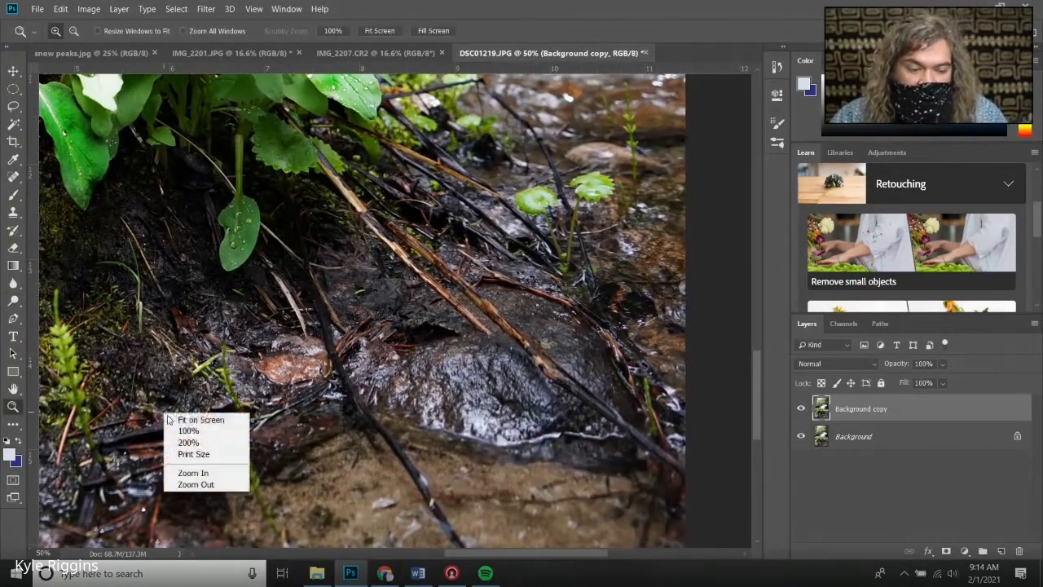
left_click(204, 418)
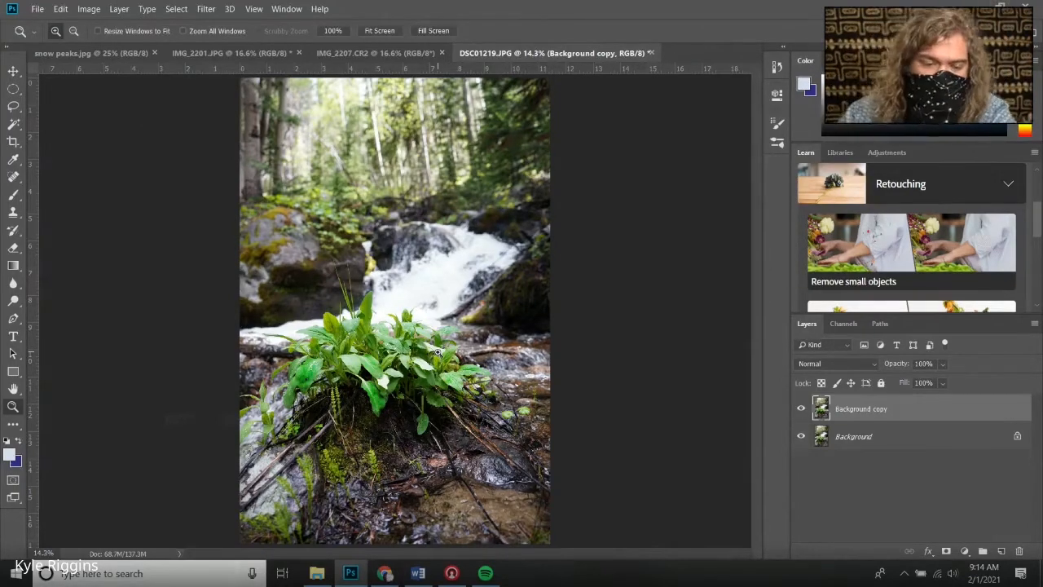
left_click(362, 239)
left_click(309, 204)
left_click(308, 203)
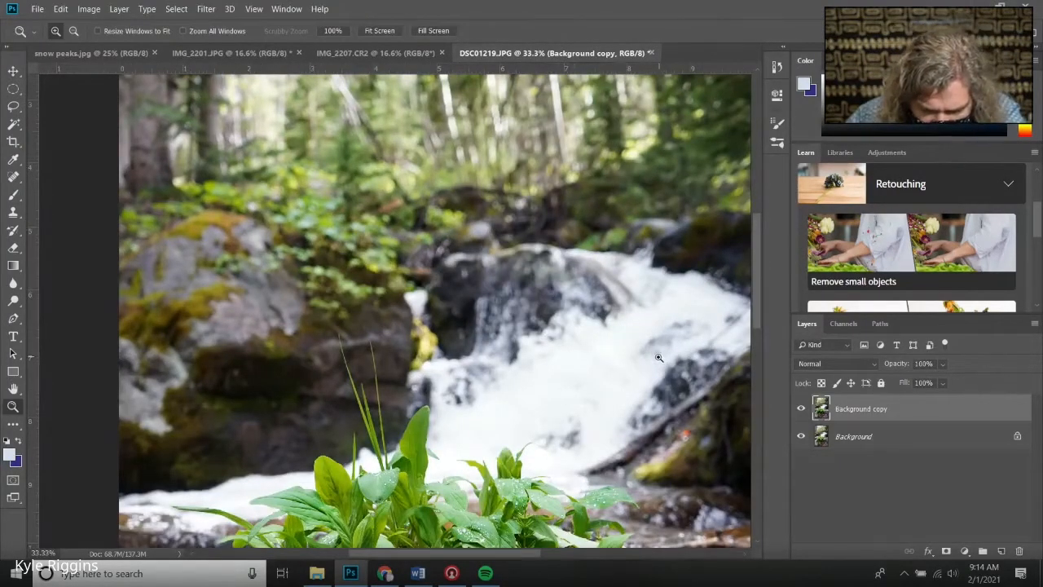
scroll(421, 377, "down", 2)
scroll(502, 292, "down", 2)
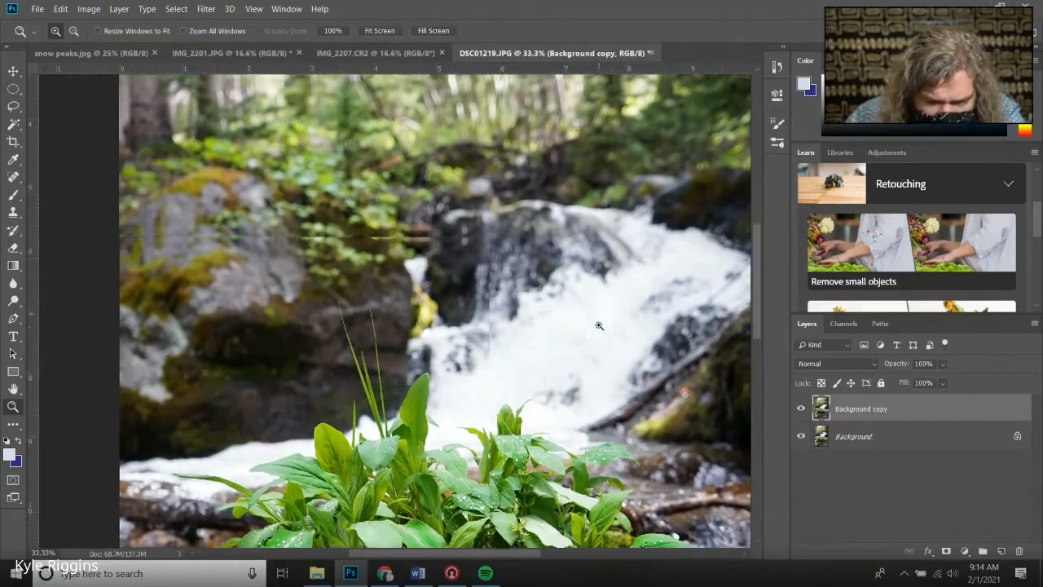
scroll(552, 329, "down", 10)
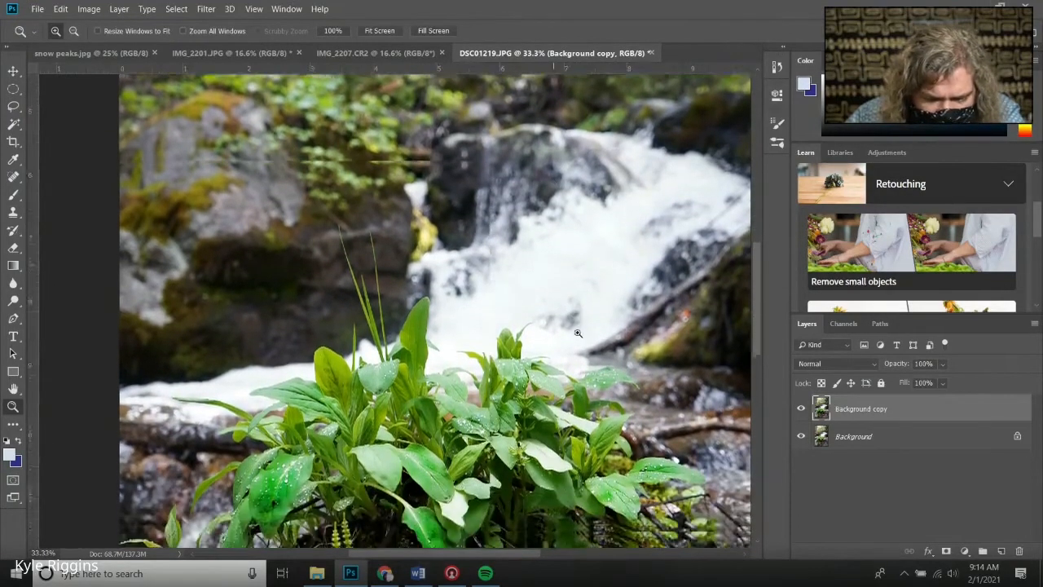
scroll(605, 355, "down", 11)
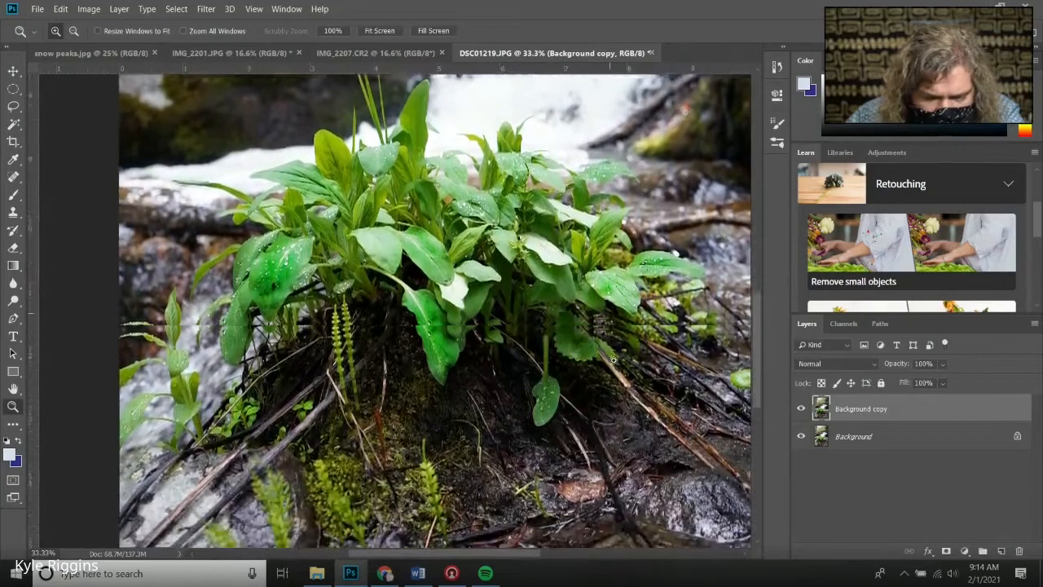
scroll(632, 381, "up", 8)
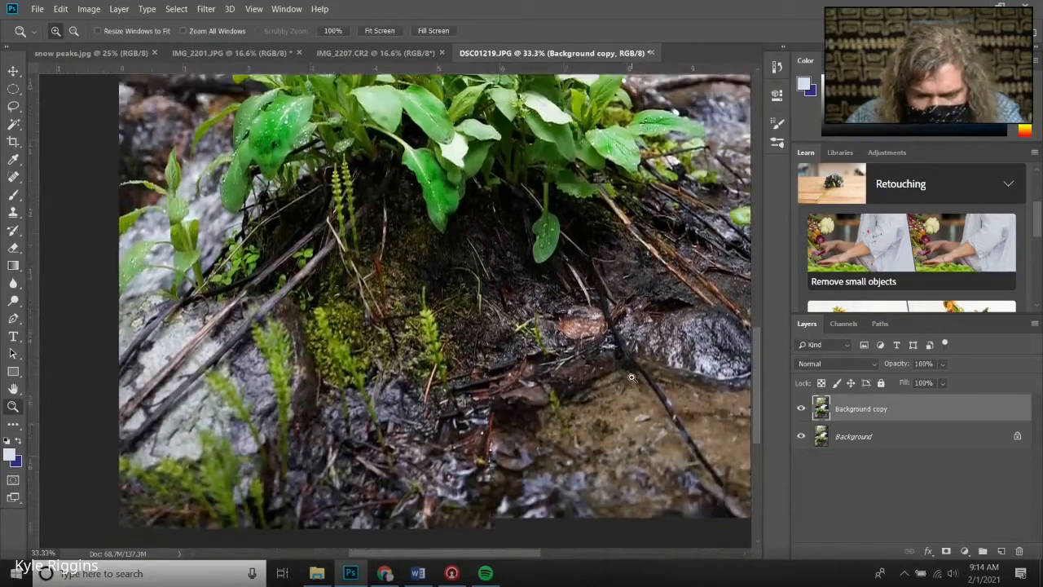
scroll(629, 349, "up", 11)
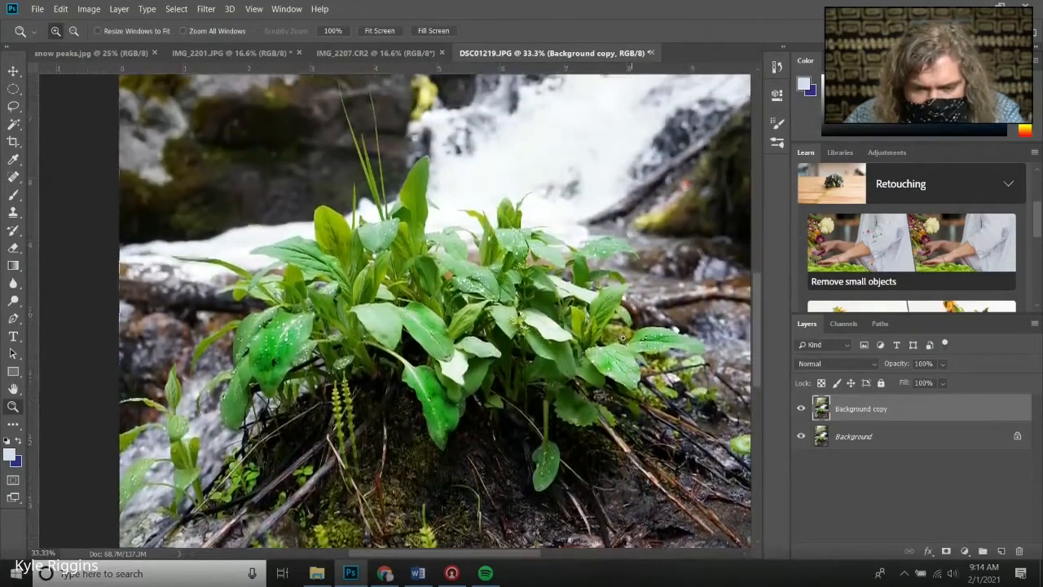
Scroll up through the forest at the top of the image, then fit the whole image on screen
scroll(505, 307, "up", 10)
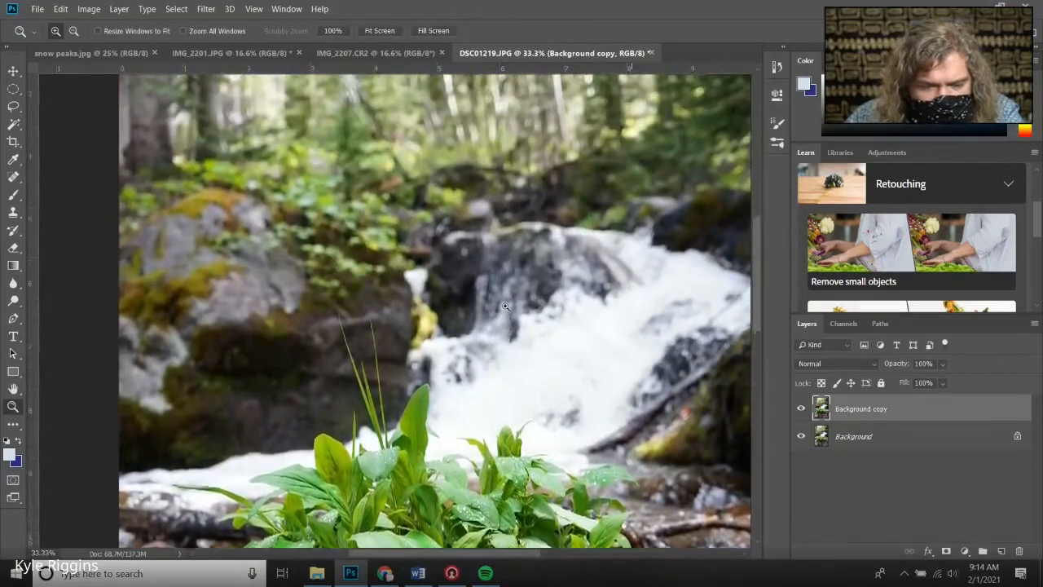
scroll(505, 310, "up", 14)
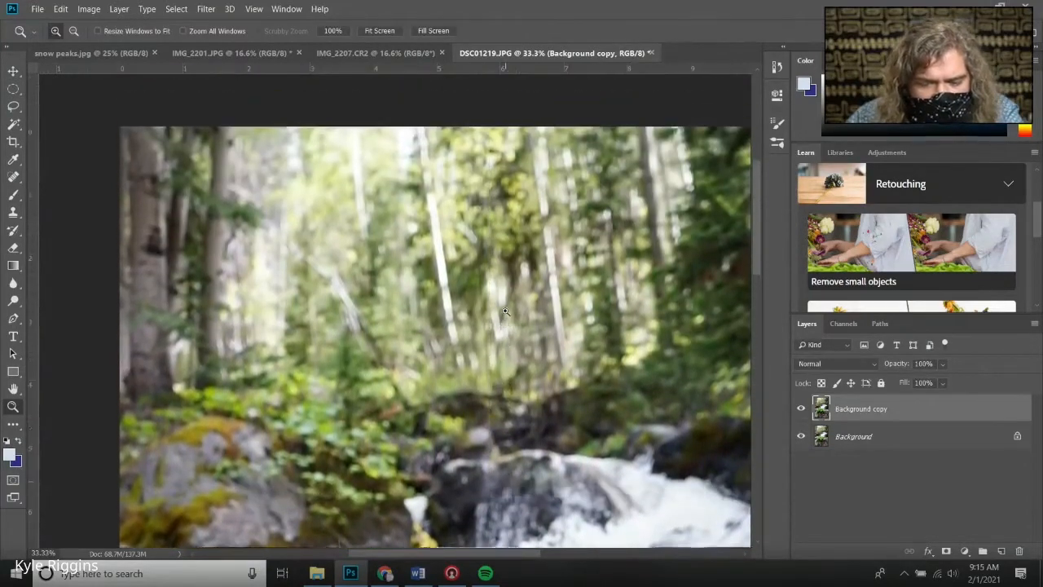
scroll(277, 449, "up", 5)
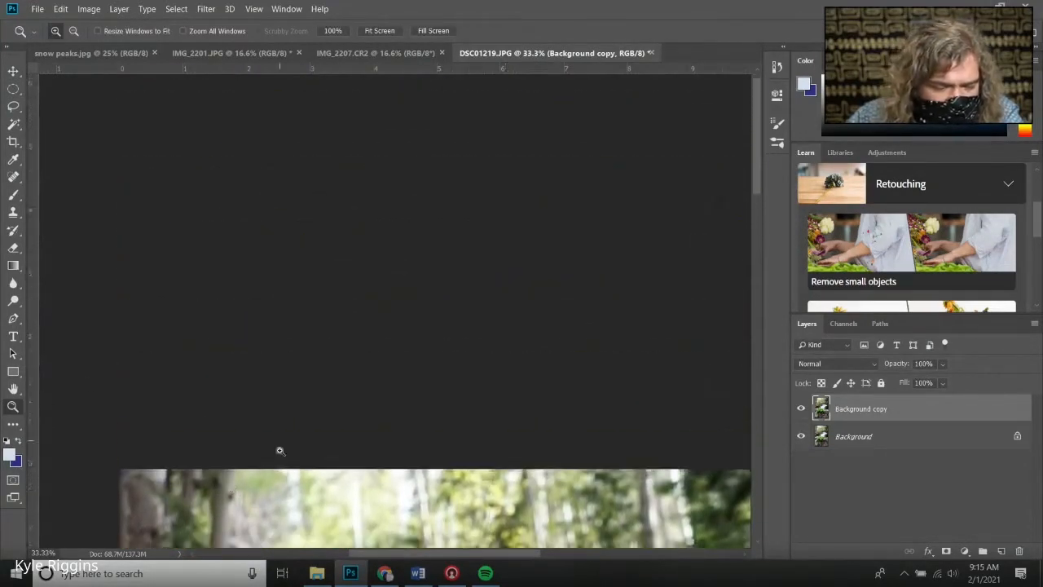
scroll(277, 449, "down", 8)
right_click(282, 452)
left_click(306, 459)
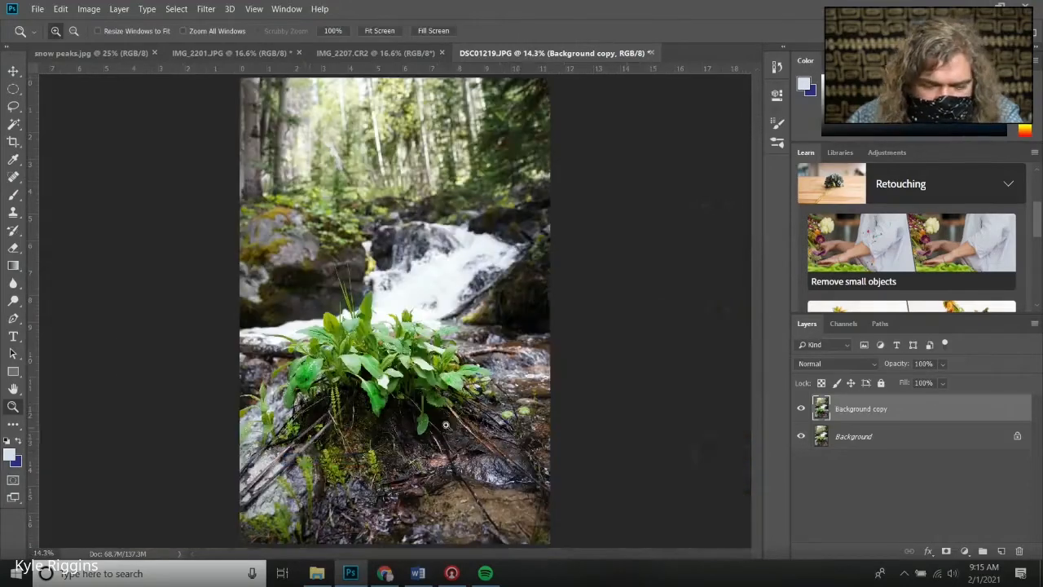
right_click(884, 408)
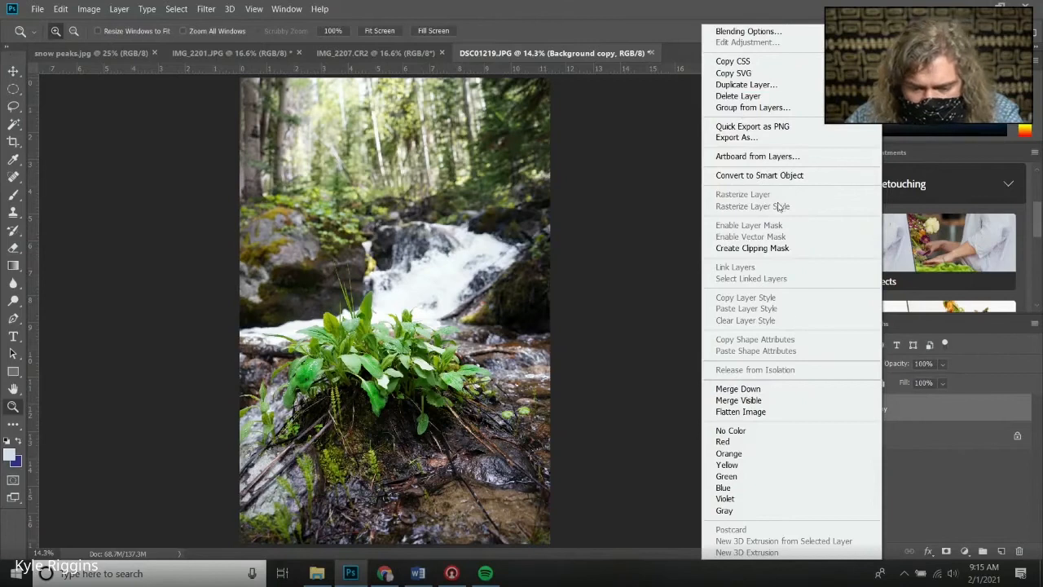
left_click(728, 84)
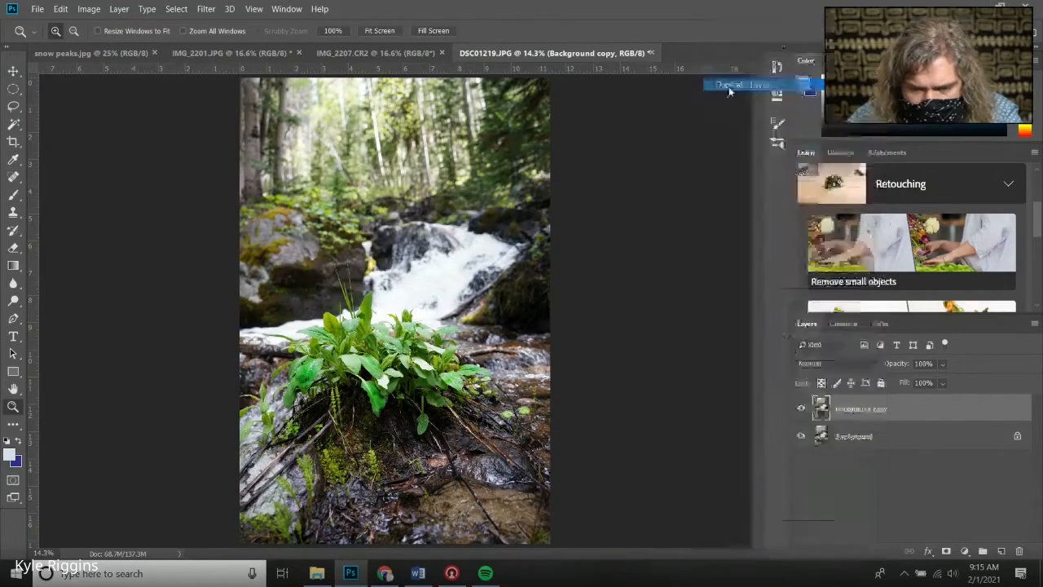
left_click(636, 154)
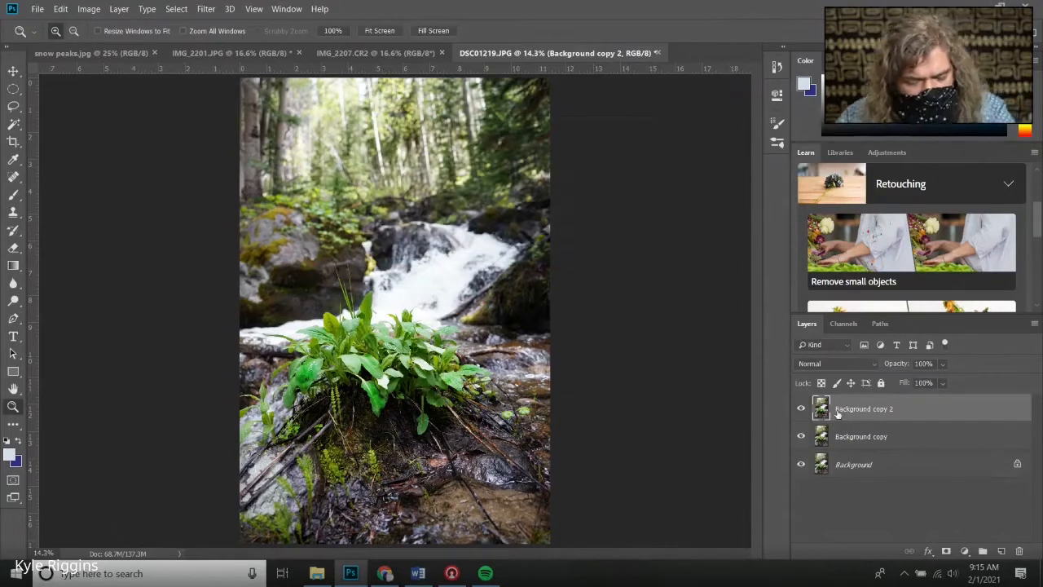
key("Delete")
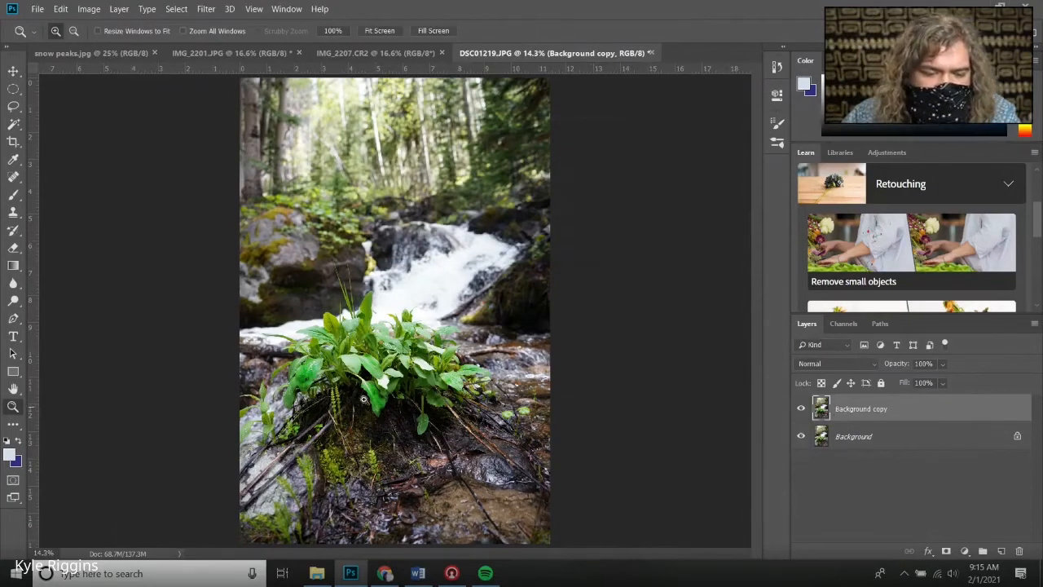
Raise the saturation of the Background copy layer to +8 with Hue/Saturation
left_click(90, 11)
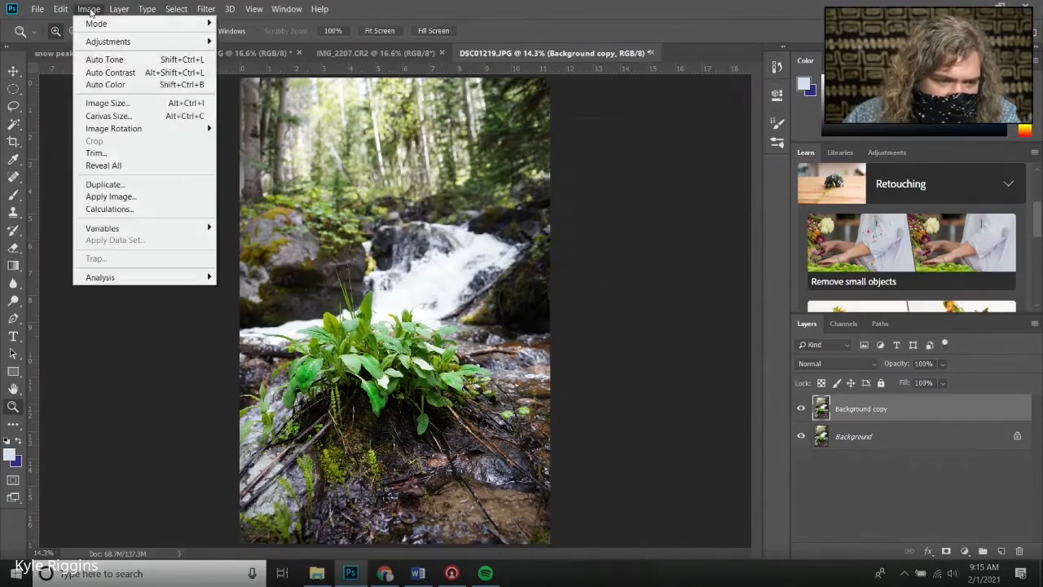
mouse_move(102, 41)
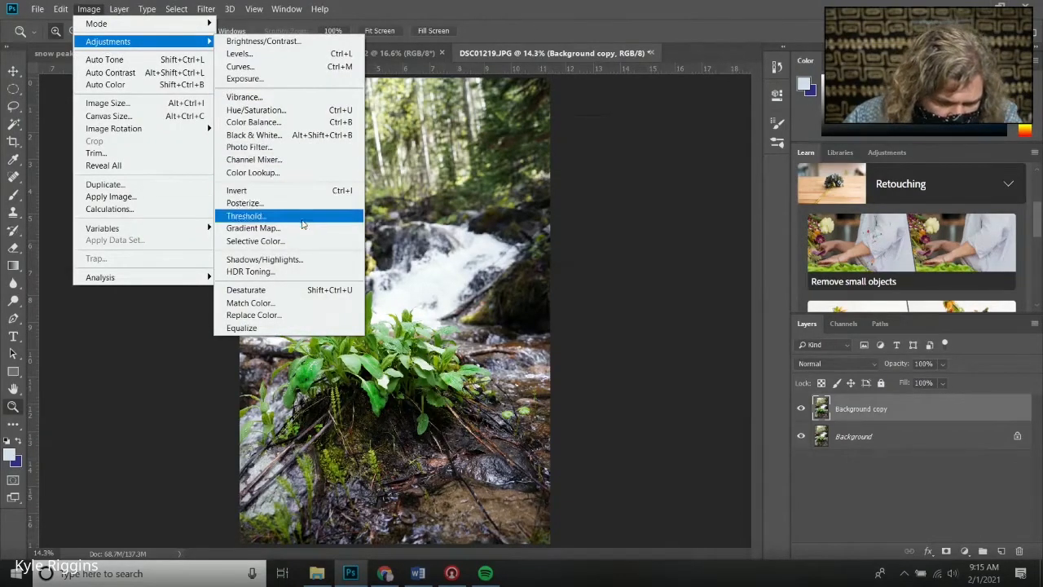
left_click(279, 111)
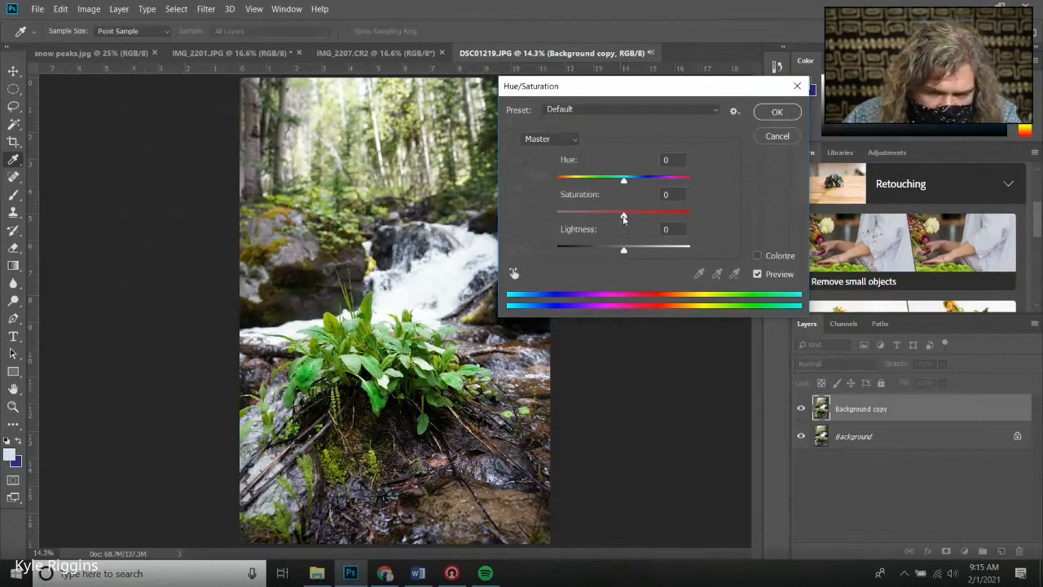
left_click_drag(623, 217, 626, 218)
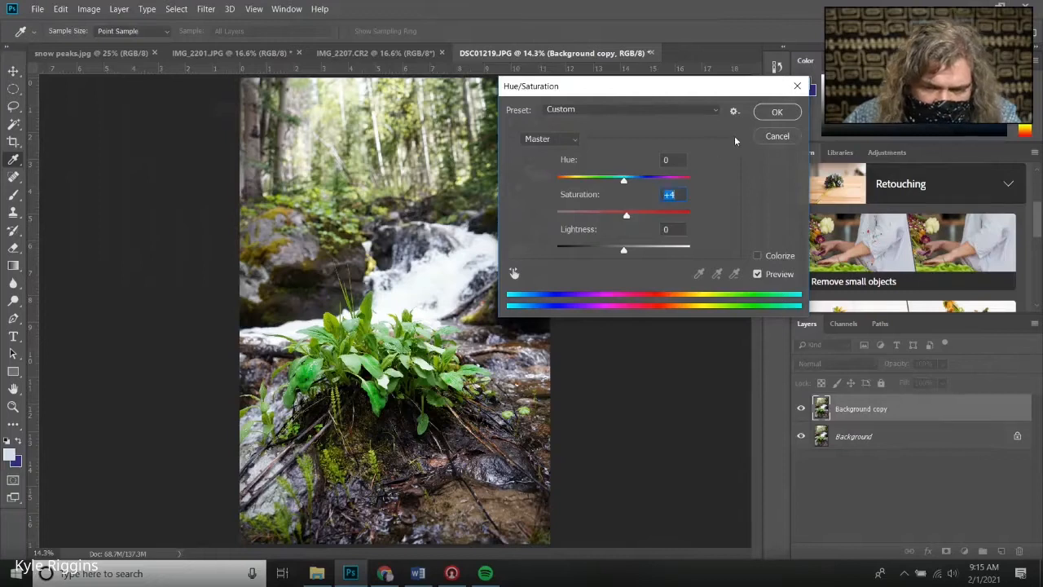
left_click(759, 275)
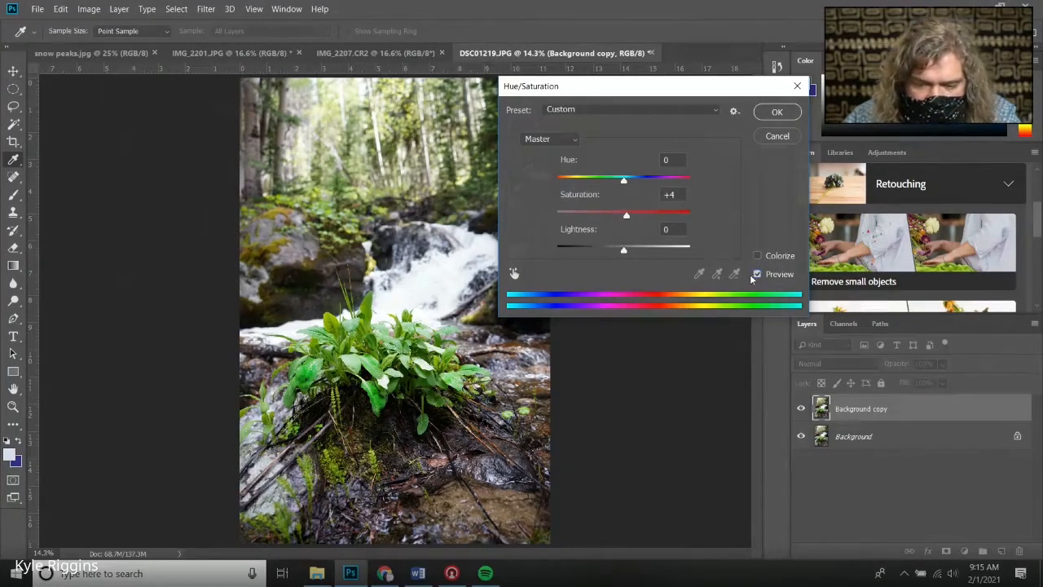
mouse_move(624, 213)
left_mouse_down()
mouse_move(660, 221)
mouse_move(620, 215)
mouse_move(631, 228)
mouse_move(595, 229)
mouse_move(626, 225)
left_mouse_up()
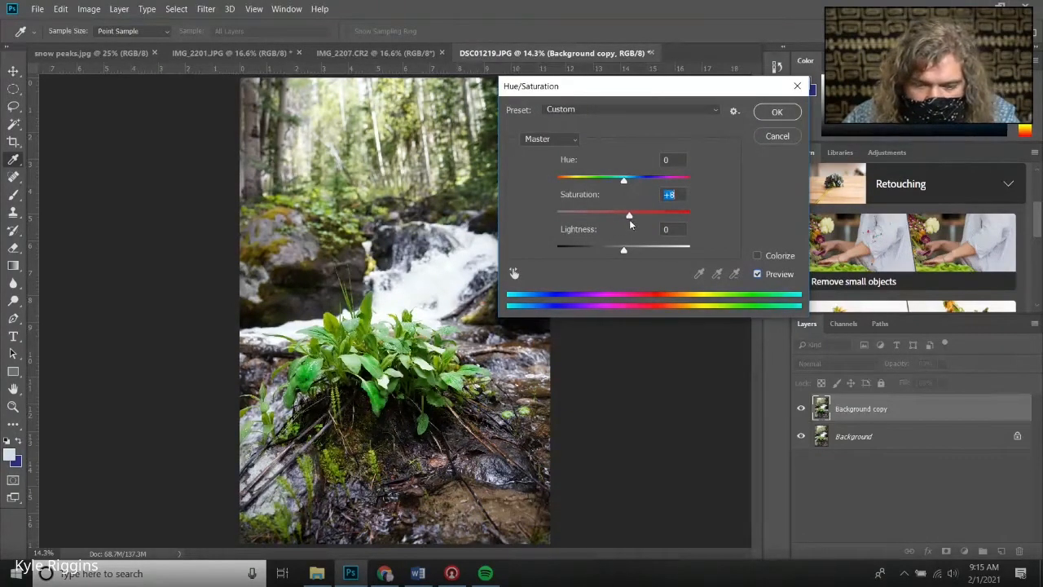
left_click(777, 113)
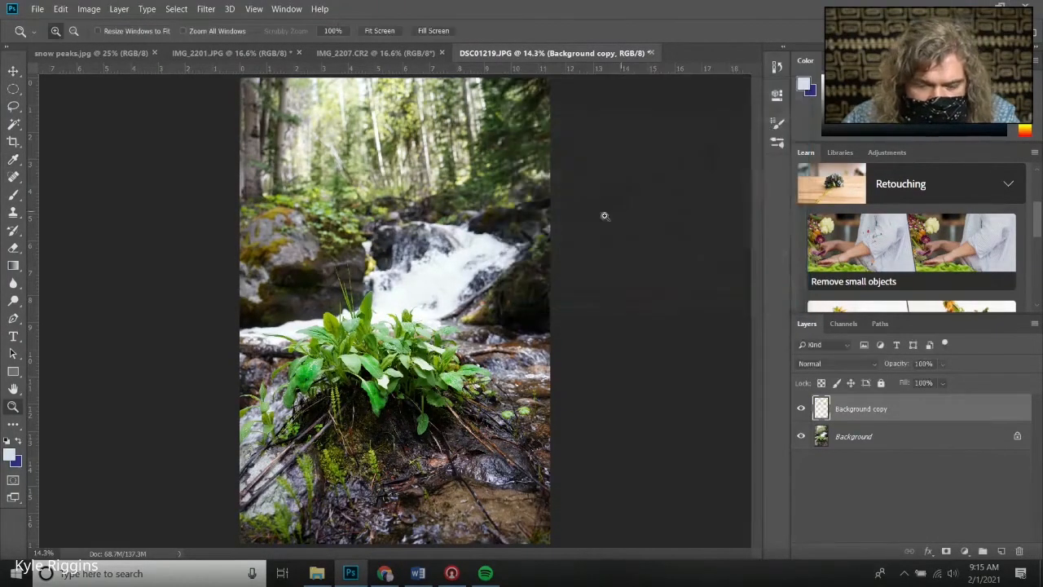
Toggle the Background copy layer's visibility repeatedly to compare the edits with the original
left_click(801, 408)
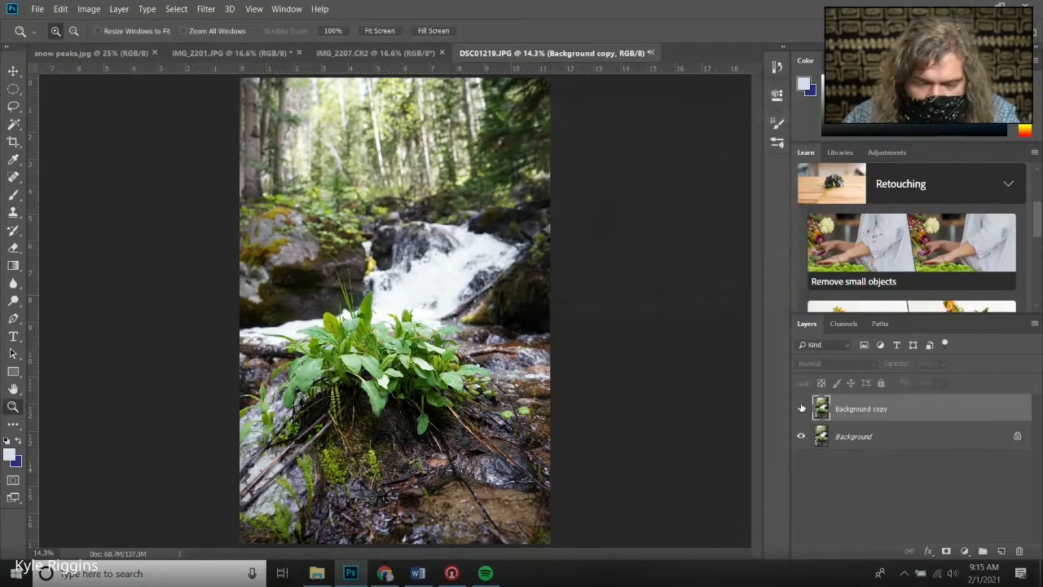
left_click(800, 409)
left_click(801, 408)
left_click(801, 408)
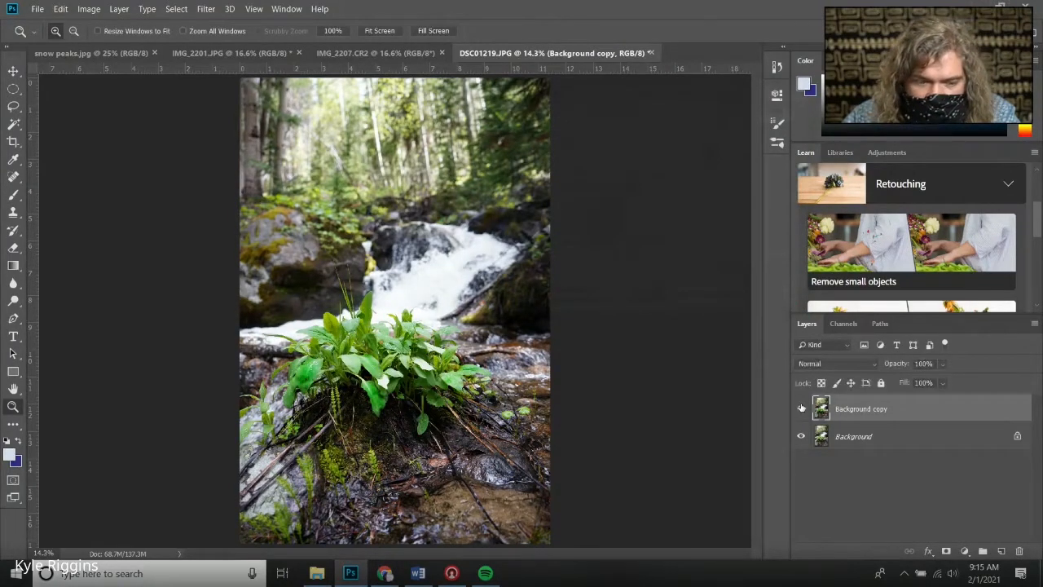
left_click(801, 408)
left_click(801, 408)
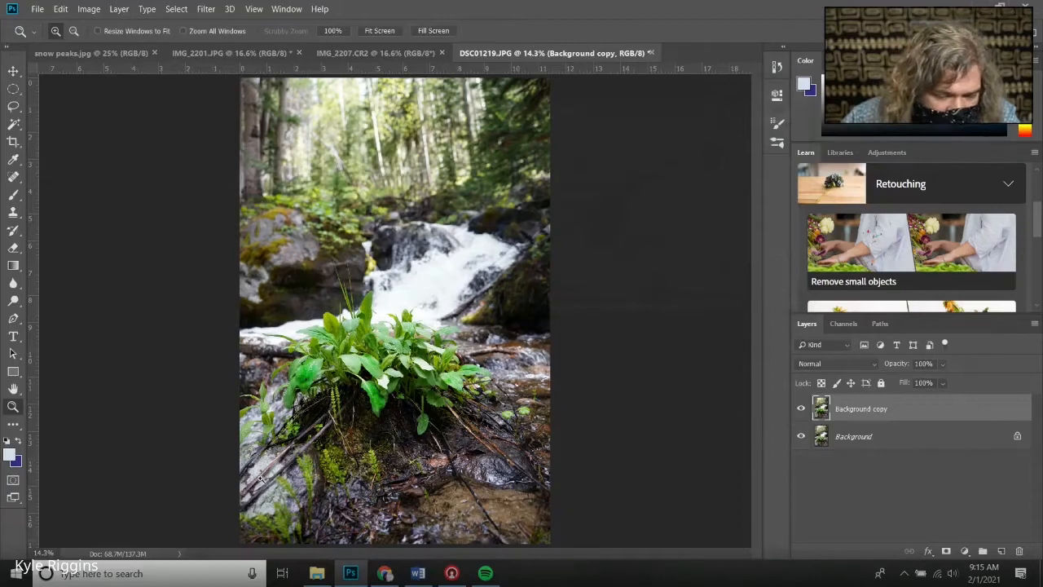
left_click(88, 9)
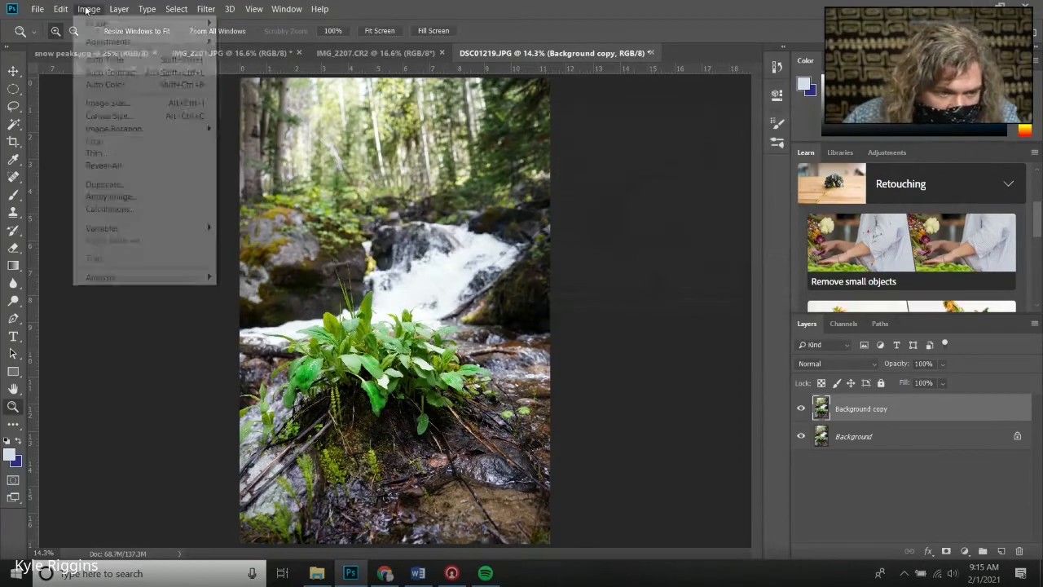
mouse_move(145, 45)
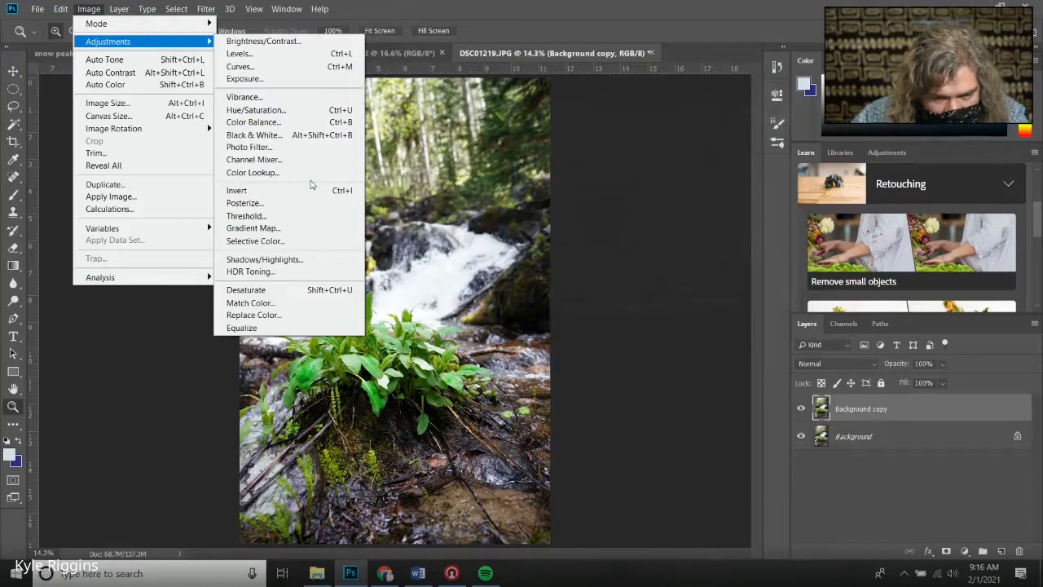
left_click(498, 15)
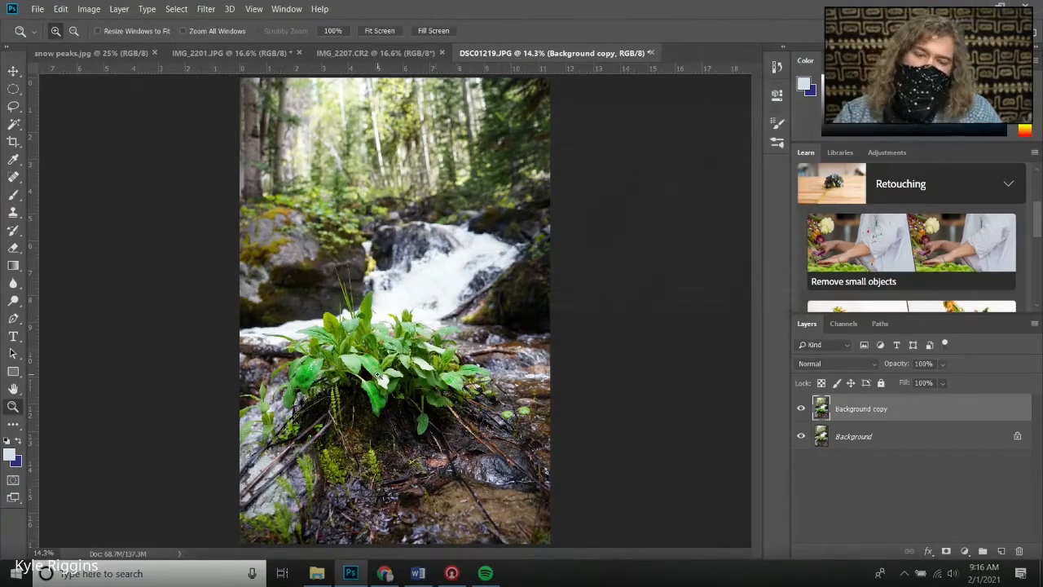
Duplicate the Background copy layer as a new layer named blue shadow
right_click(839, 414)
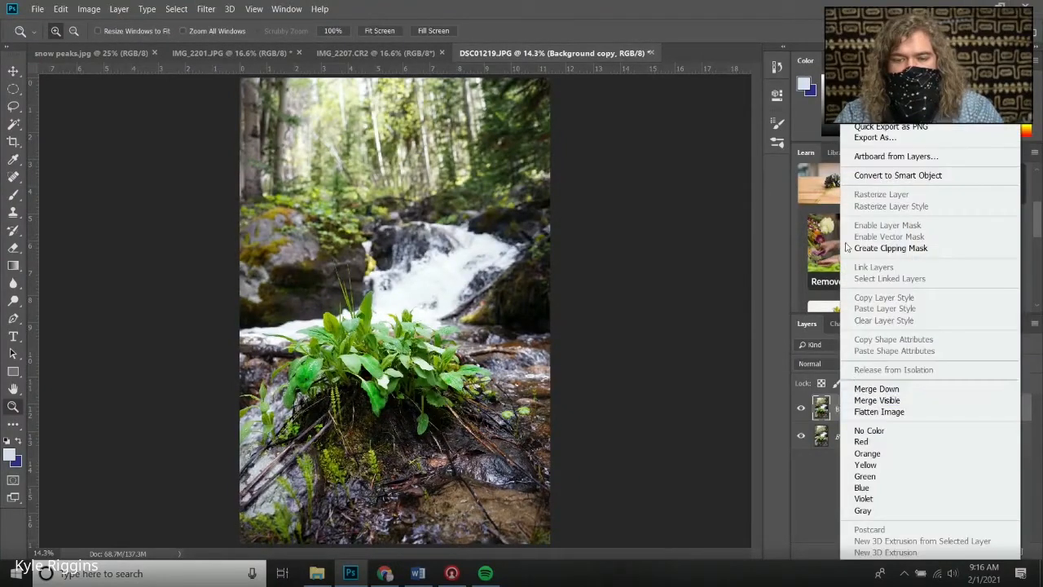
left_click(881, 77)
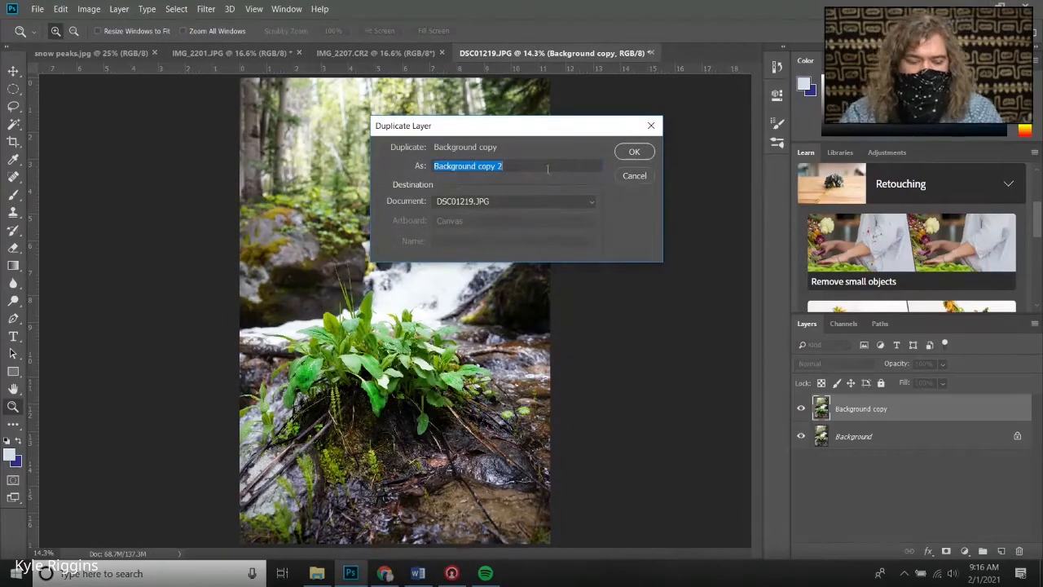
type("blue shadow")
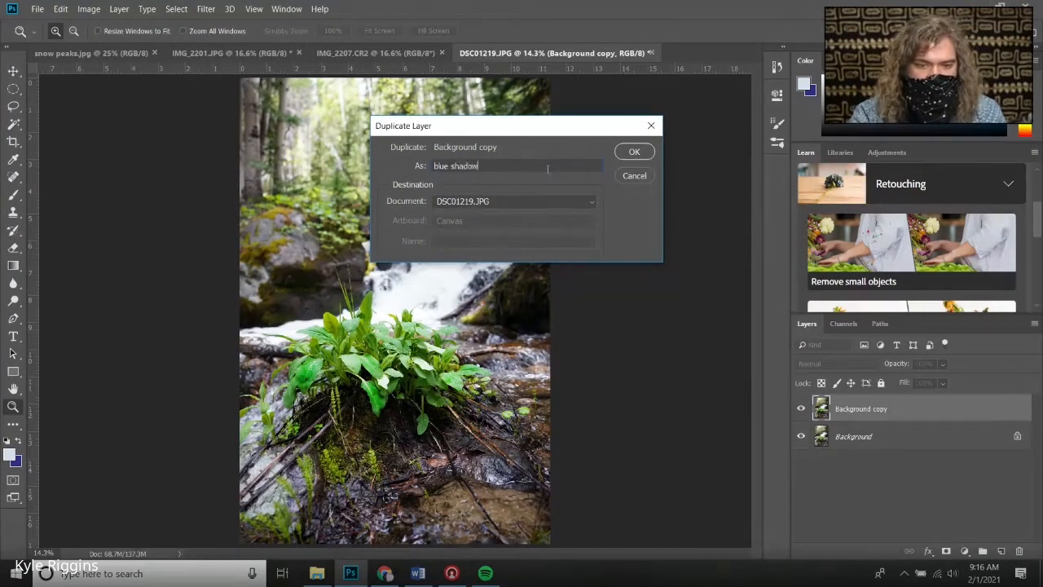
left_click(635, 152)
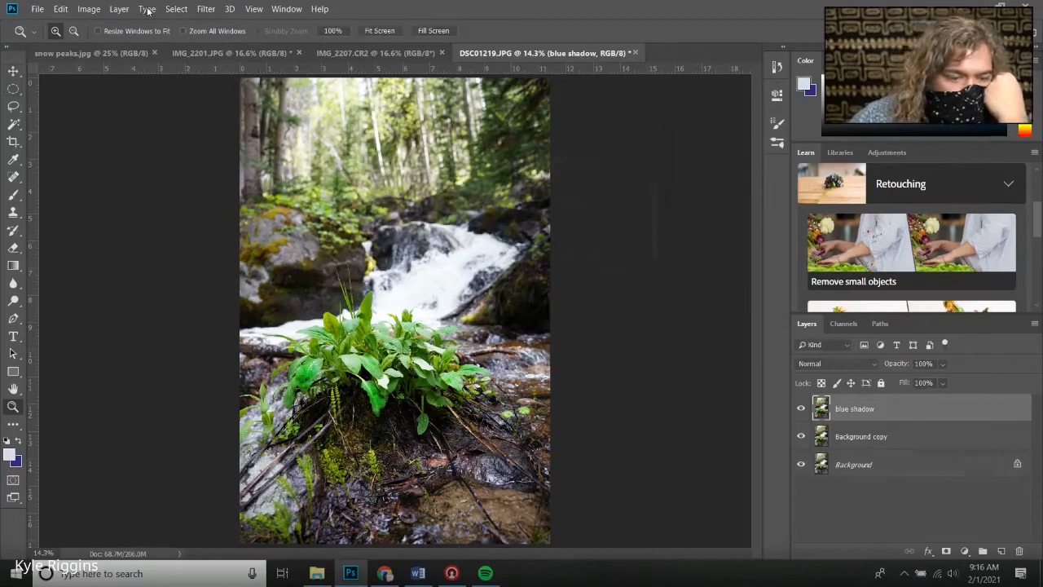
Apply Color Balance to blue shadow: Shadows Cyan-Red -6 and Yellow-Blue +28, Highlights Yellow-Blue +24
left_click(83, 10)
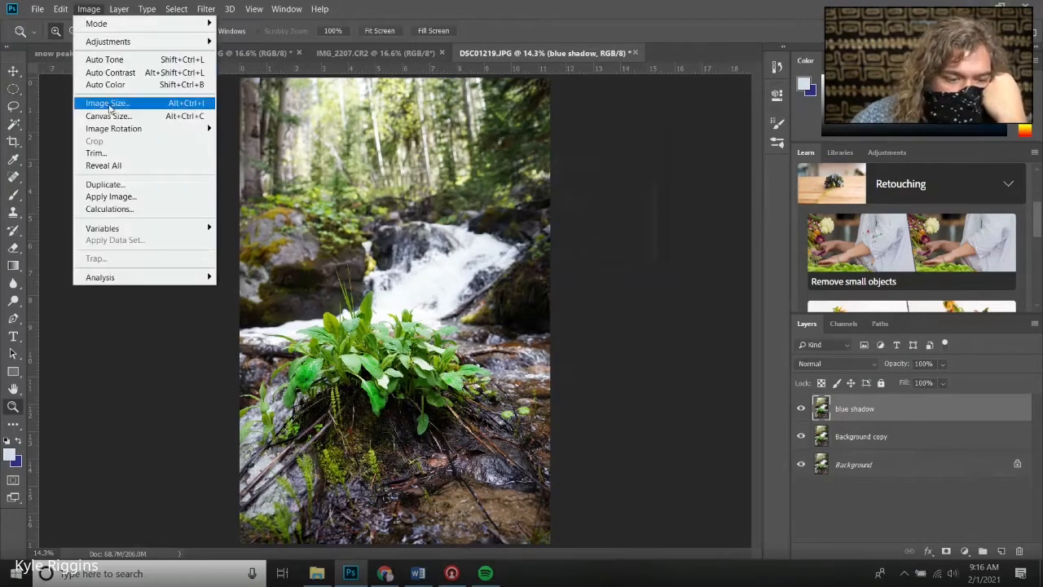
mouse_move(123, 41)
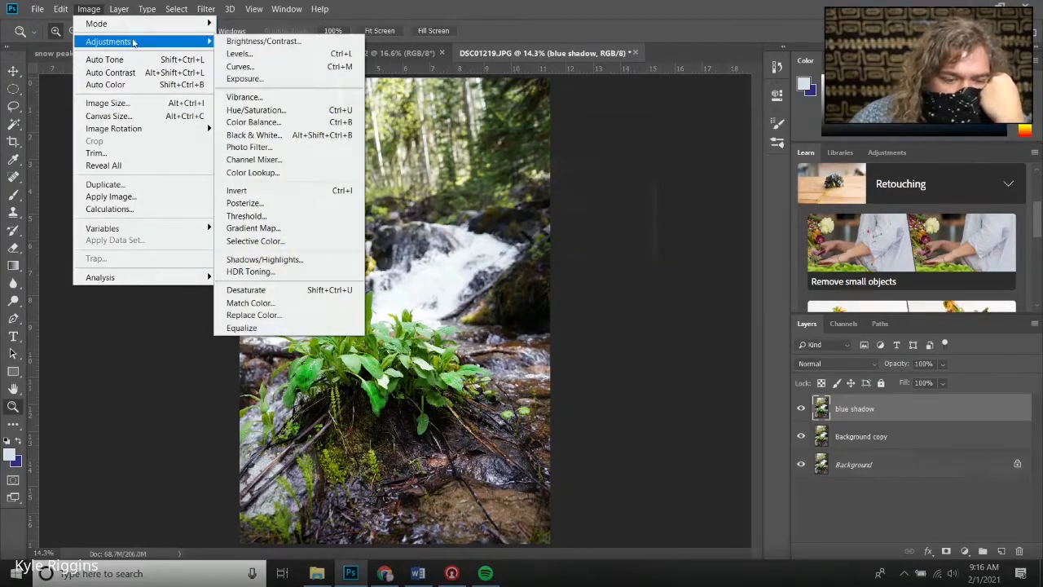
left_click(294, 124)
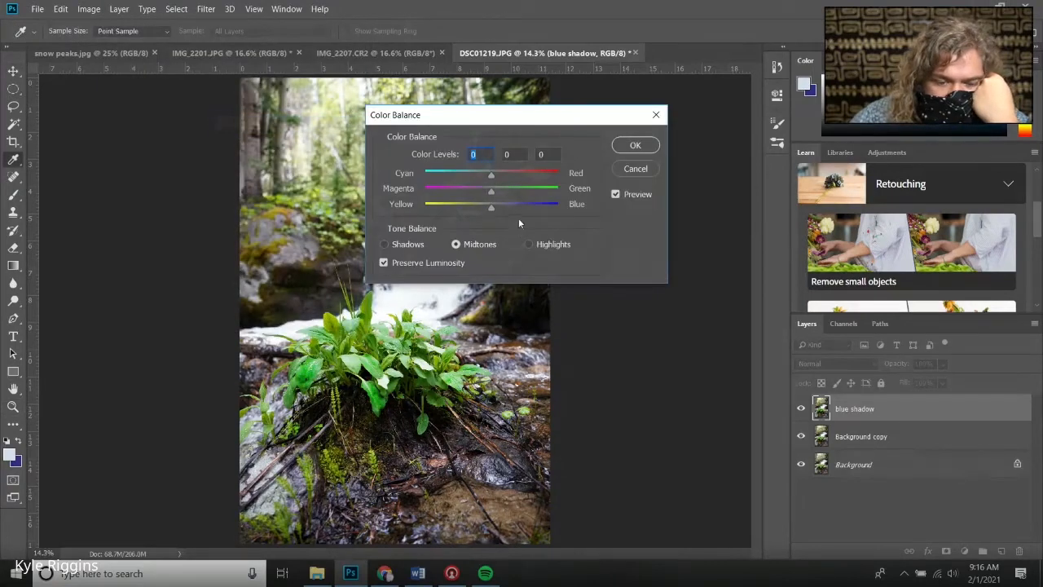
left_click(383, 245)
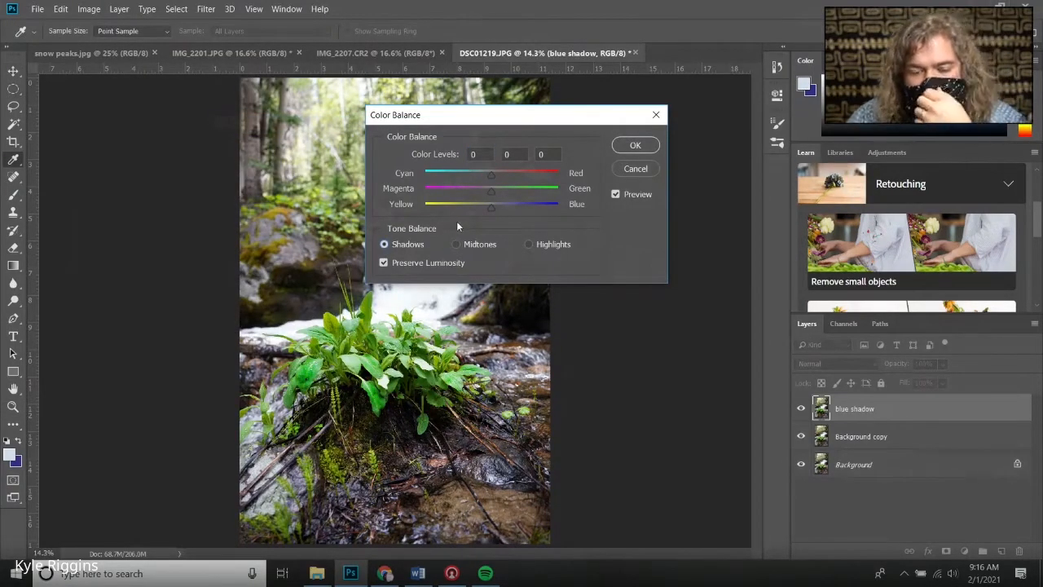
left_click(499, 206)
left_click_drag(505, 119, 636, 110)
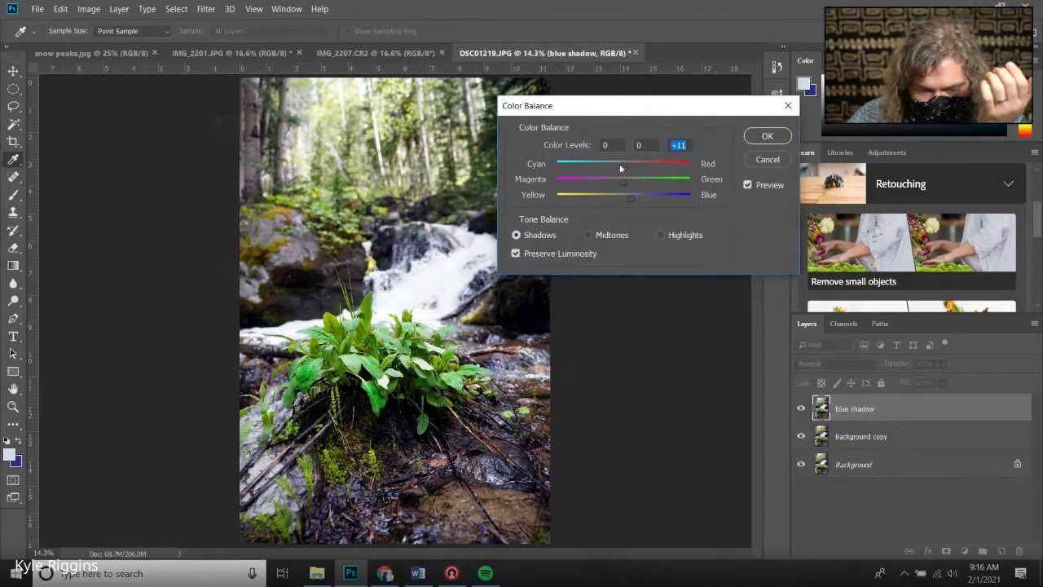
left_click_drag(629, 197, 641, 197)
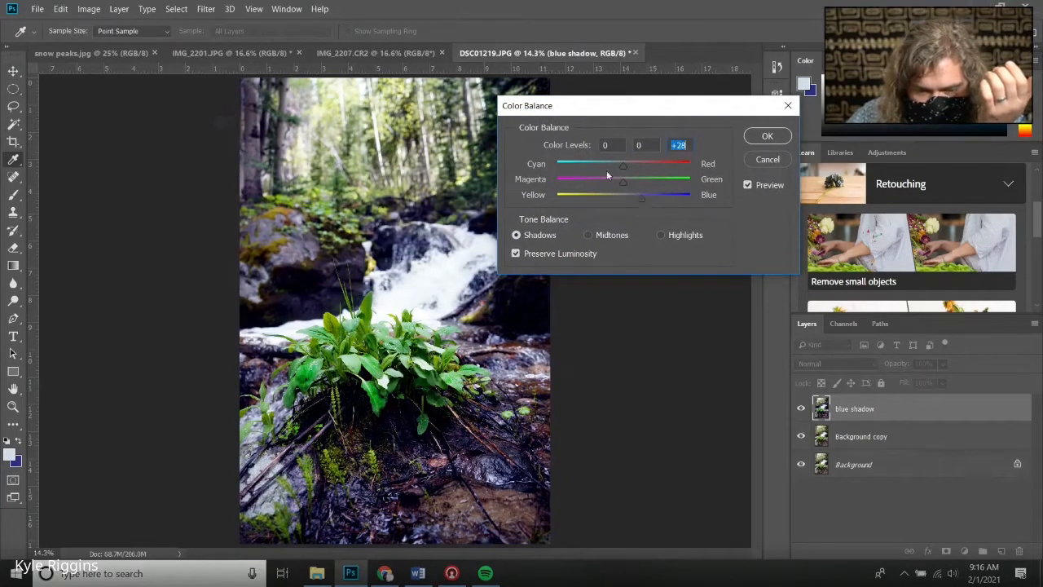
left_click(619, 164)
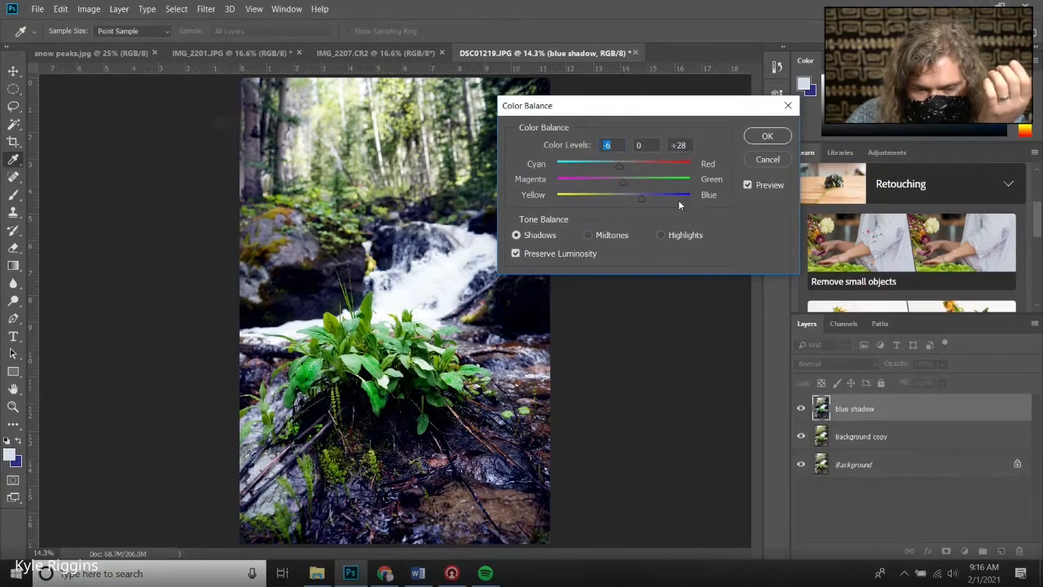
left_click(662, 234)
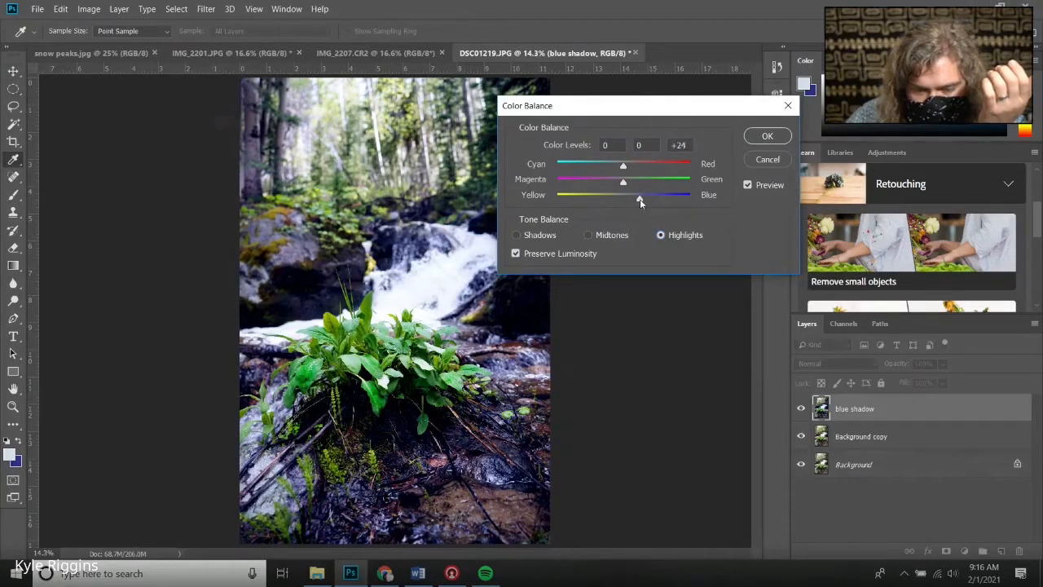
left_click(765, 136)
Toggle the blue shadow layer's visibility to compare the color balance effect with the layers below
key("z")
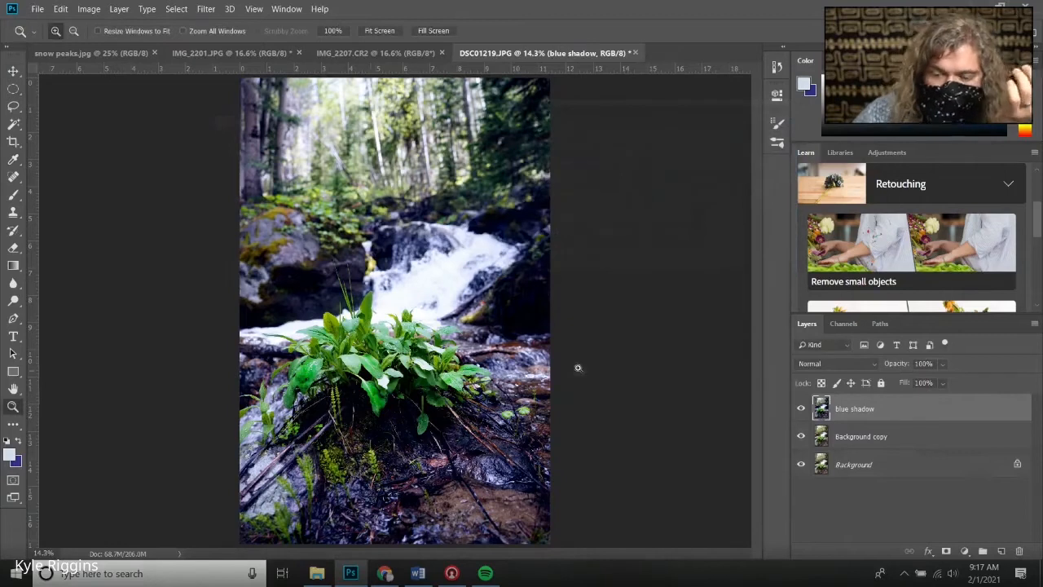
left_click(800, 409)
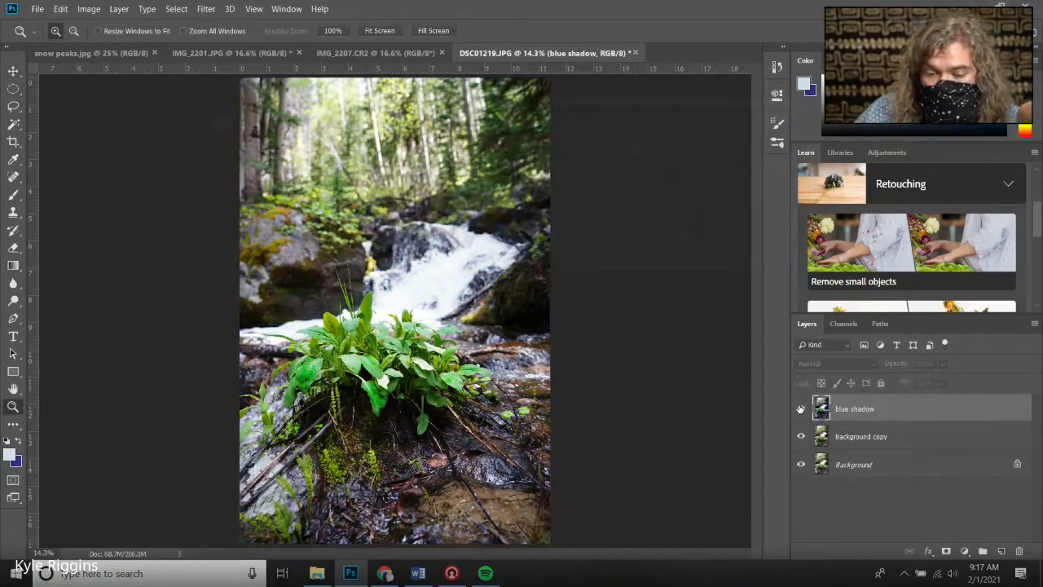
left_click(800, 409)
left_click(800, 409)
left_click(800, 409)
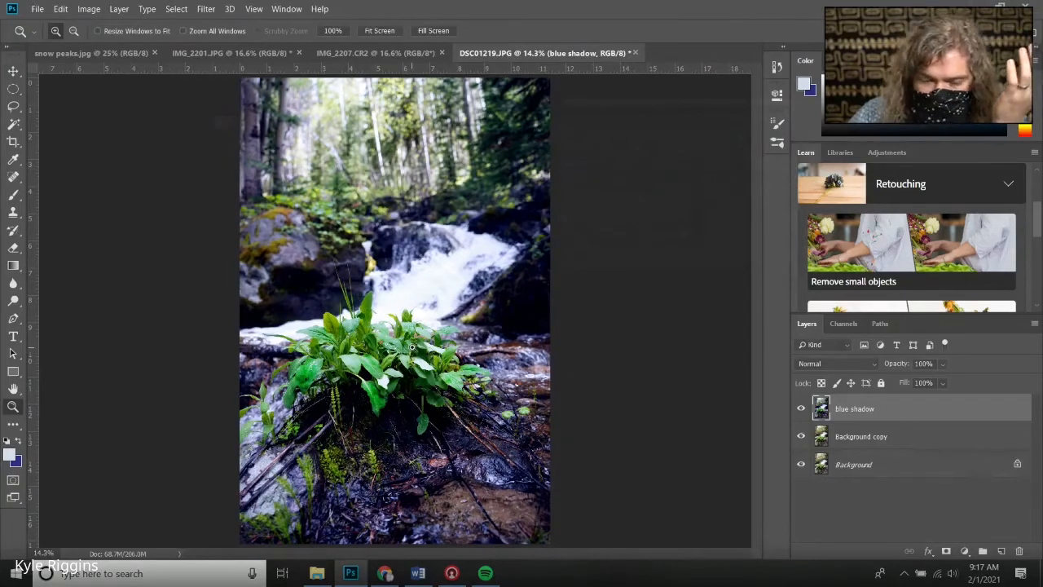
Set the Eraser brush to 2500 px and erase the blue shadow layer over the lower foreground and plant
left_click(13, 248)
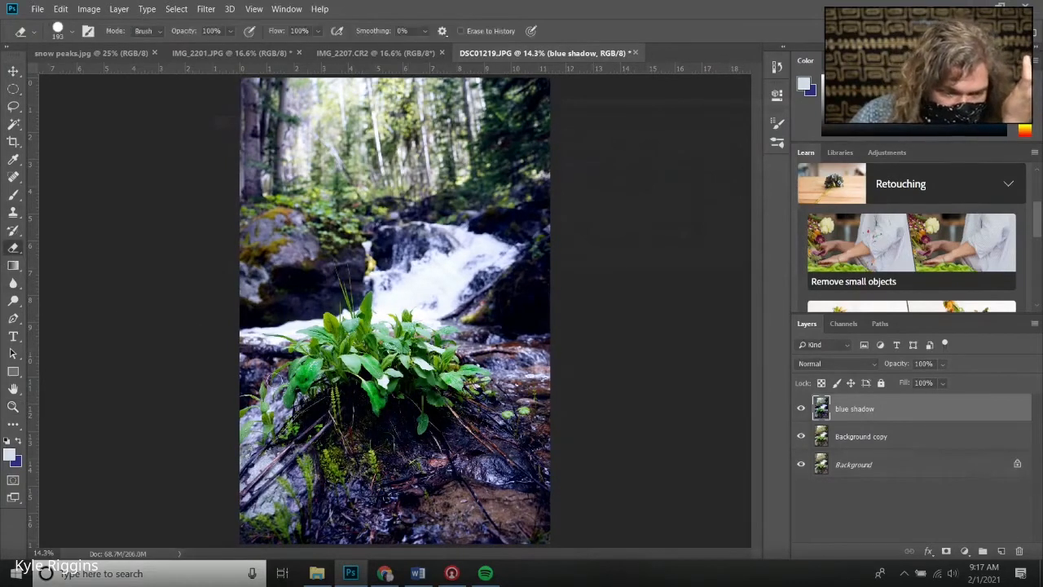
right_click(330, 399)
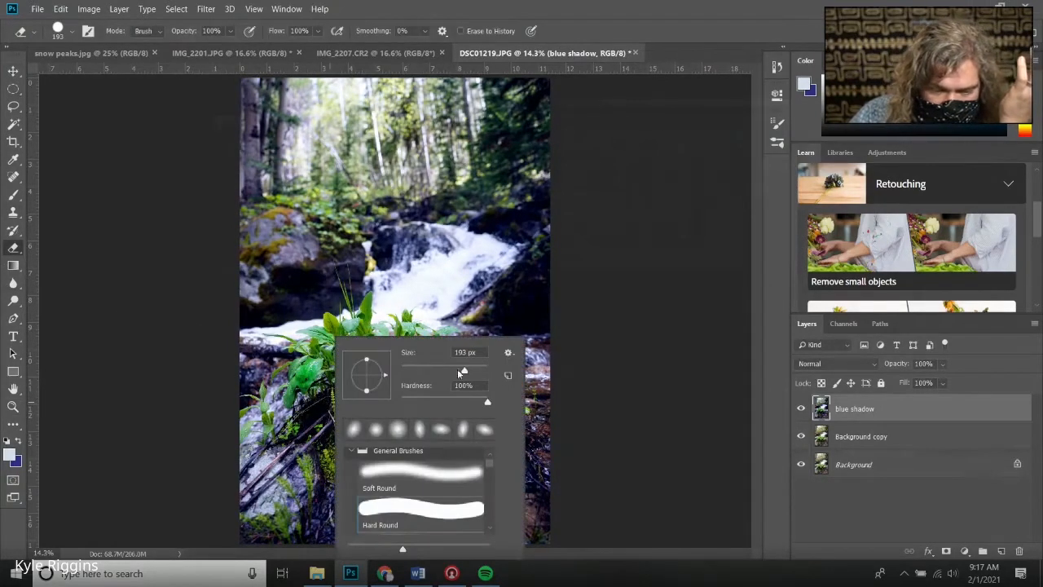
left_click_drag(481, 373, 484, 372)
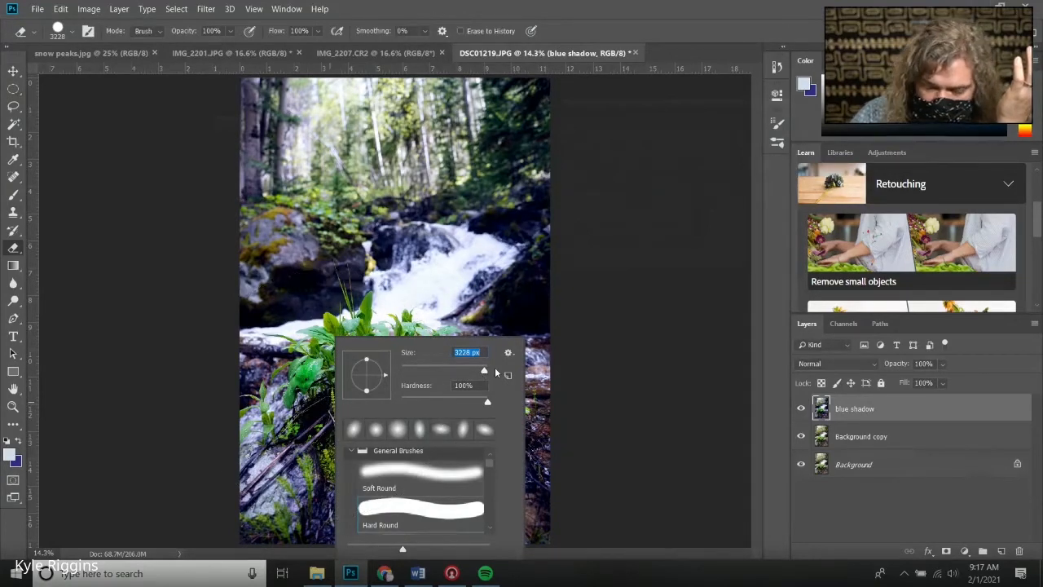
type("2500")
key("Return")
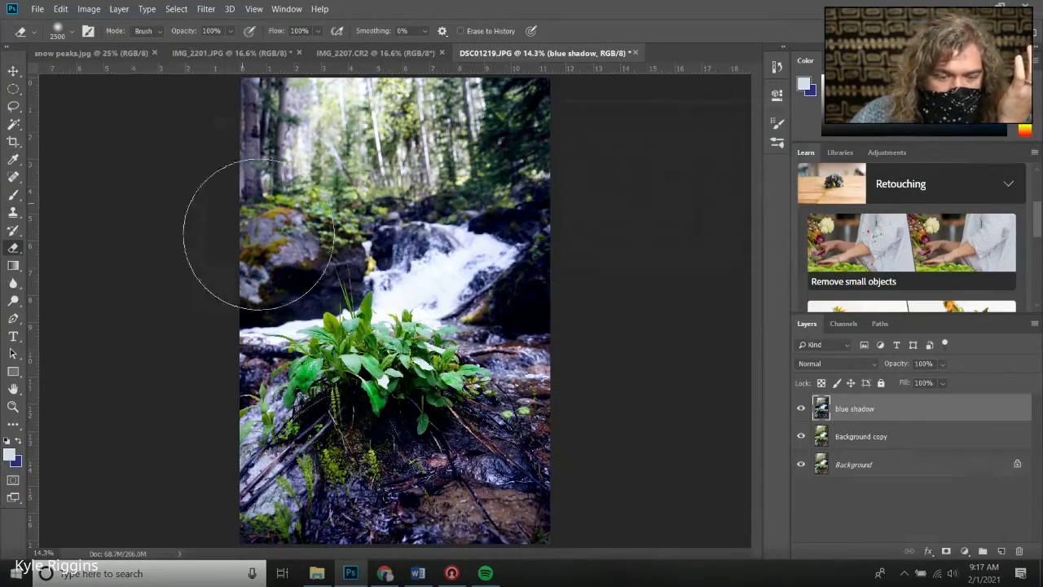
left_click(366, 429)
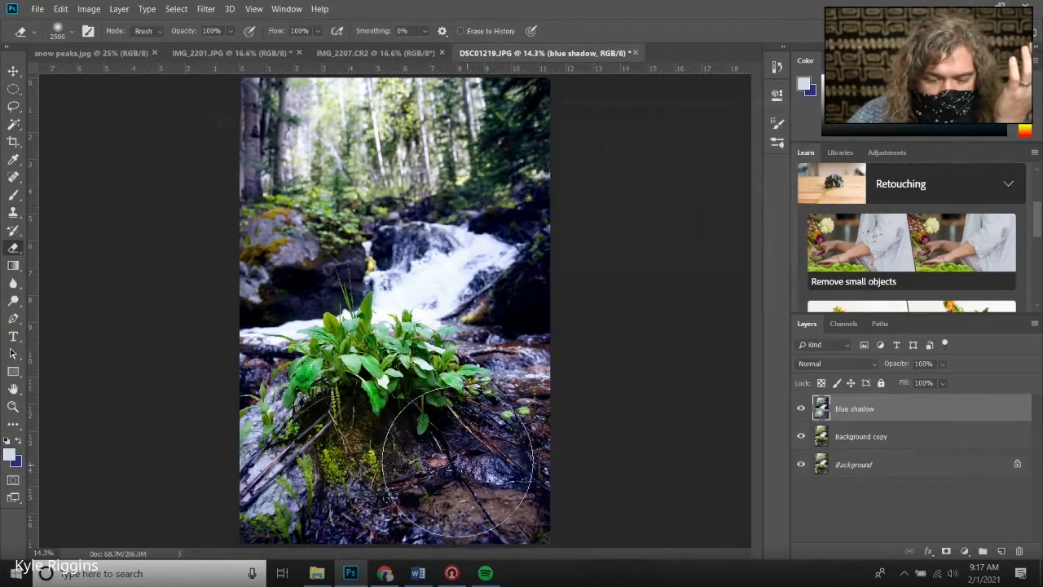
left_click_drag(607, 462, 355, 456)
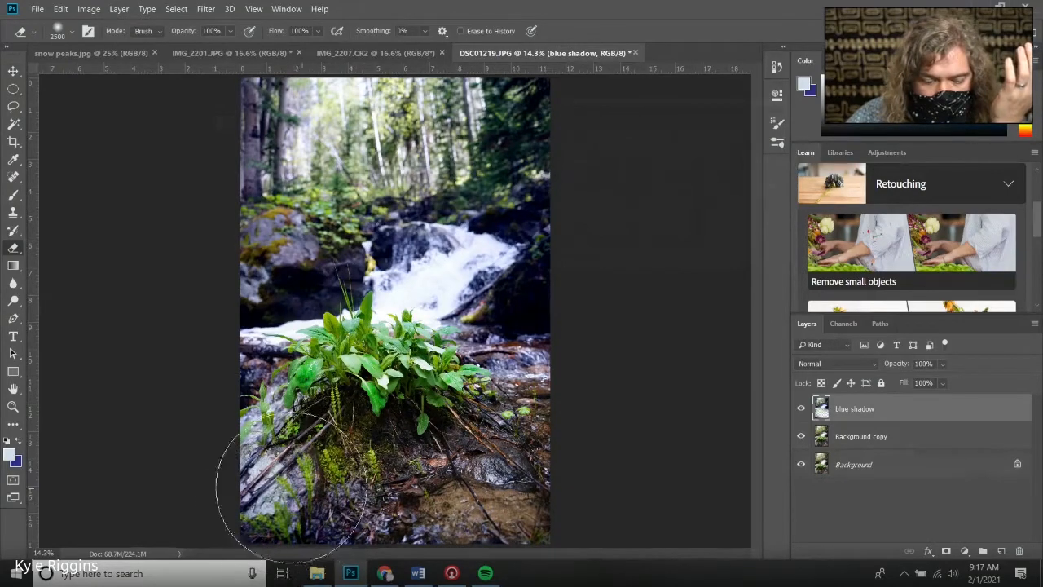
left_click(313, 476)
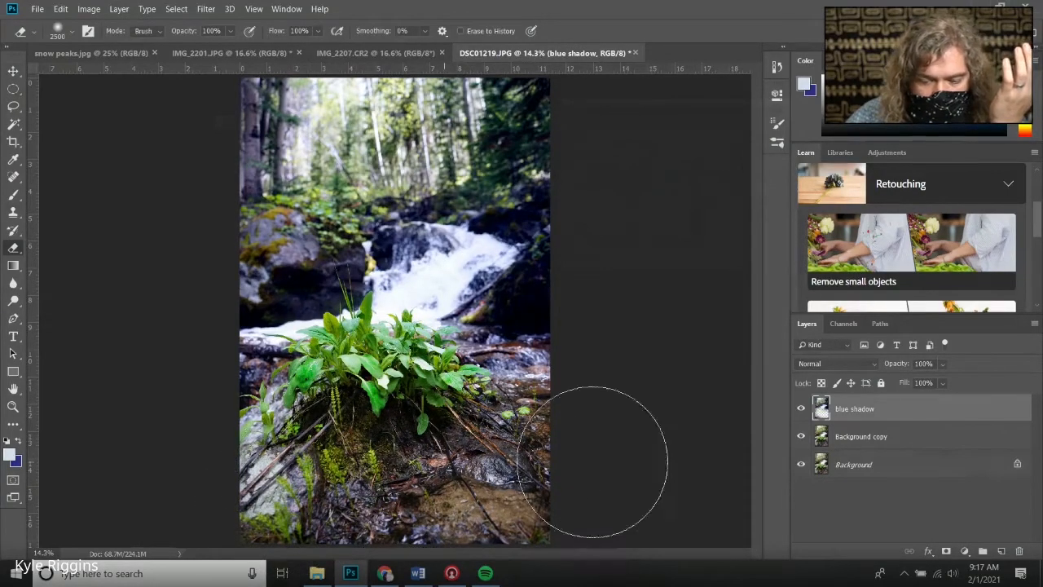
Hide both lower layers and erase the blue shadow layer along the top edge and upper corners
left_click(801, 436)
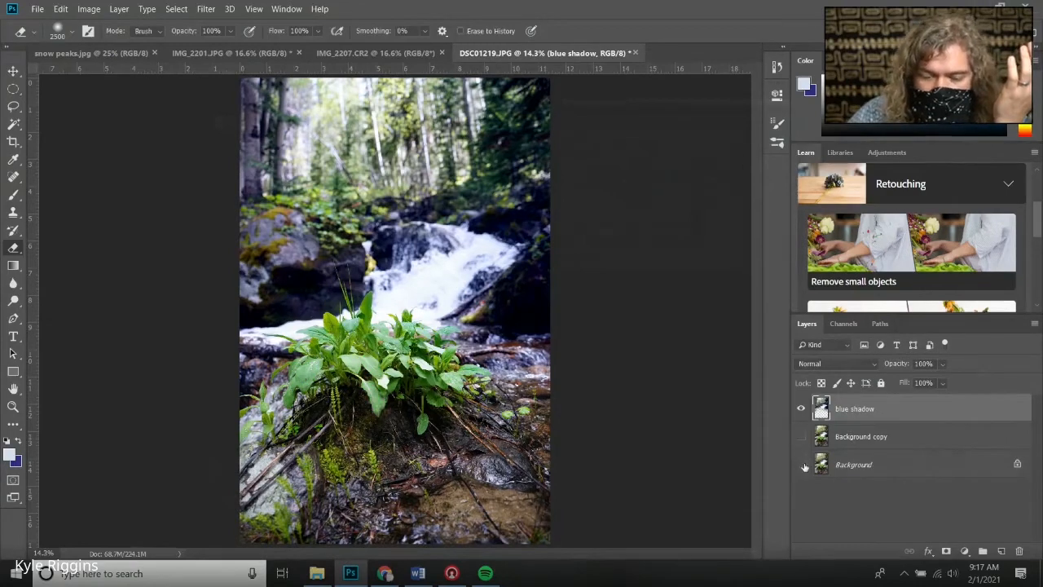
left_click(801, 464)
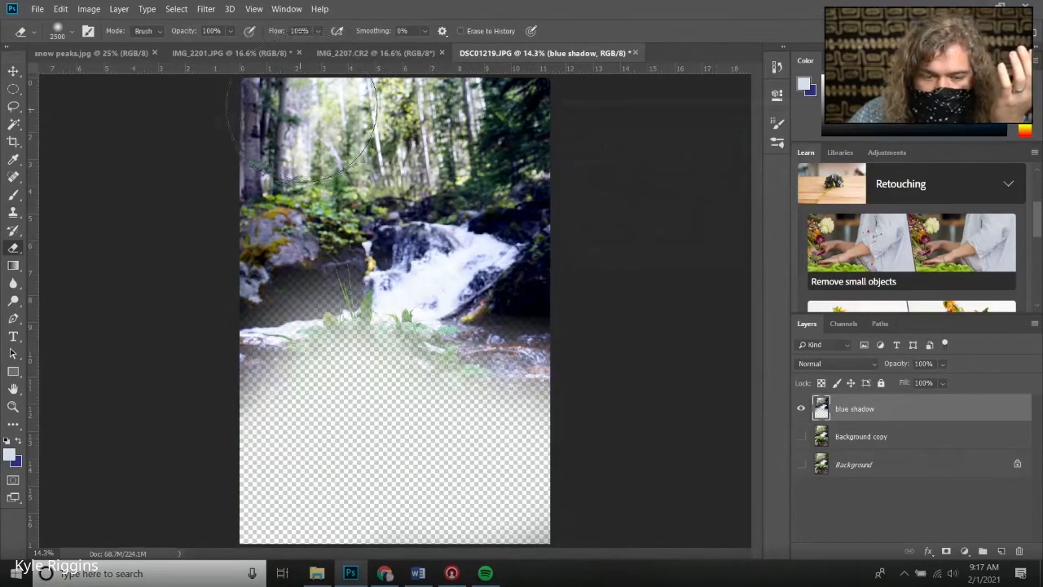
mouse_move(300, 105)
left_mouse_down()
mouse_move(274, 100)
mouse_move(321, 117)
mouse_move(233, 145)
mouse_move(235, 207)
left_mouse_up()
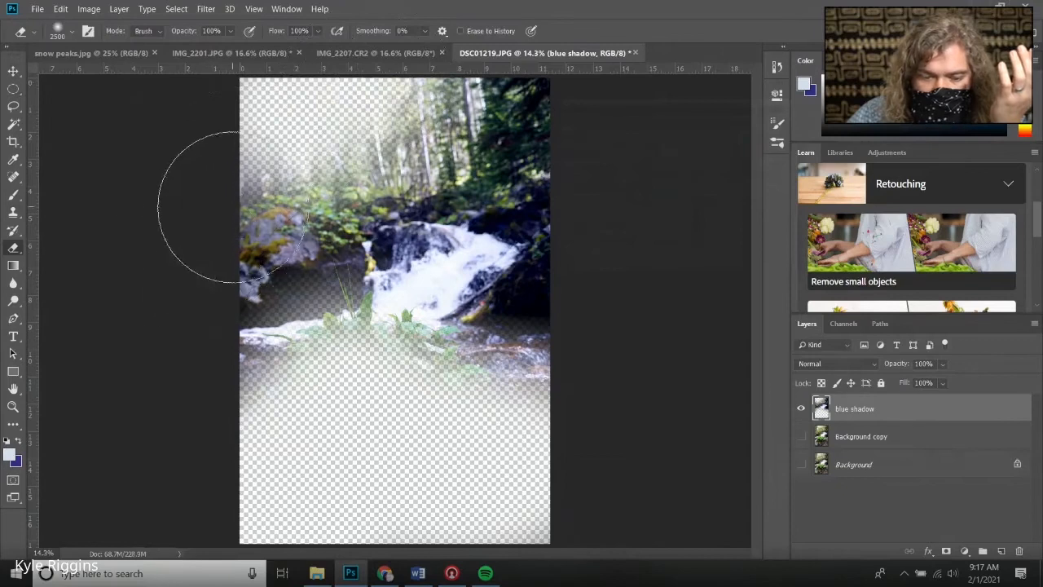
left_click(225, 204)
left_click(238, 195)
left_click(524, 93)
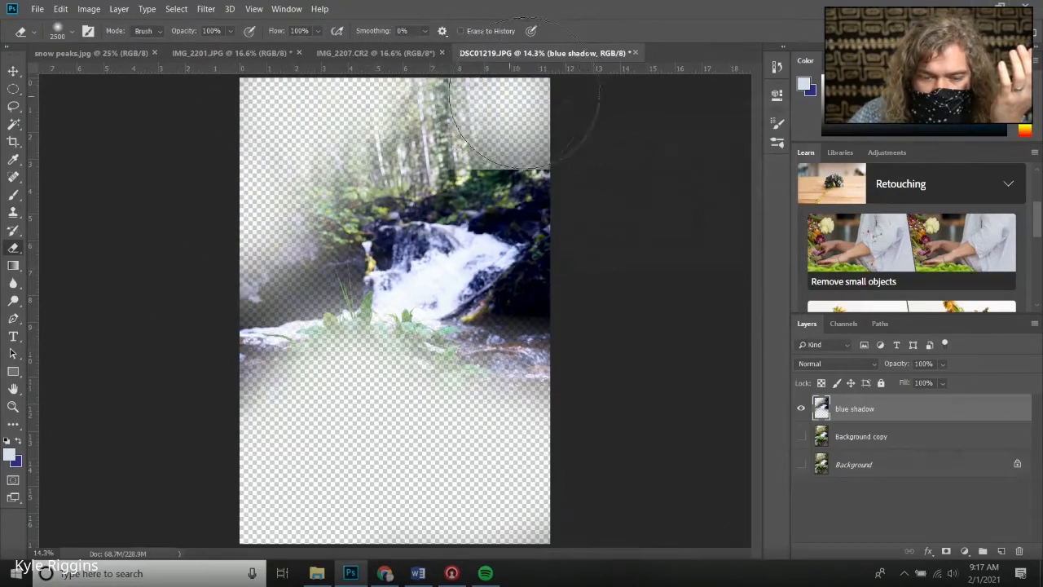
left_click(545, 96)
left_click(563, 404)
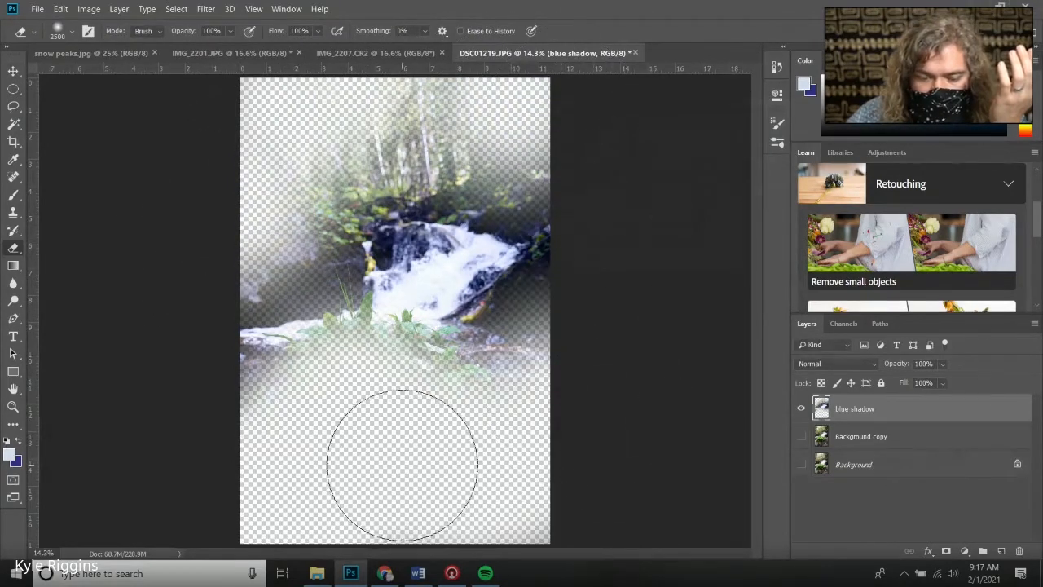
Reduce the eraser size to 300 px and erase the blue shadow layer around the plant at the waterfall's base
right_click(403, 465)
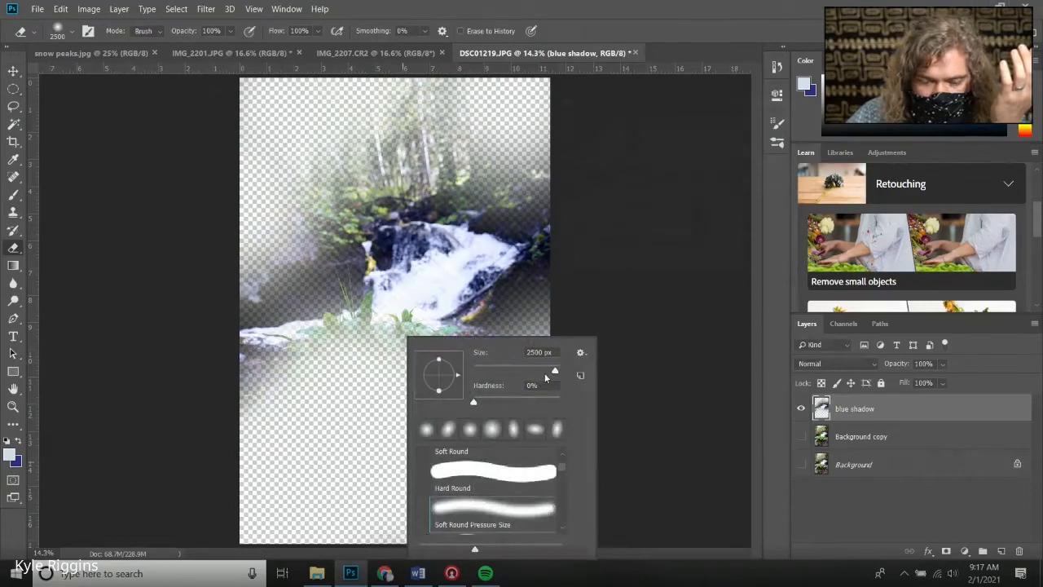
left_click_drag(542, 372, 528, 371)
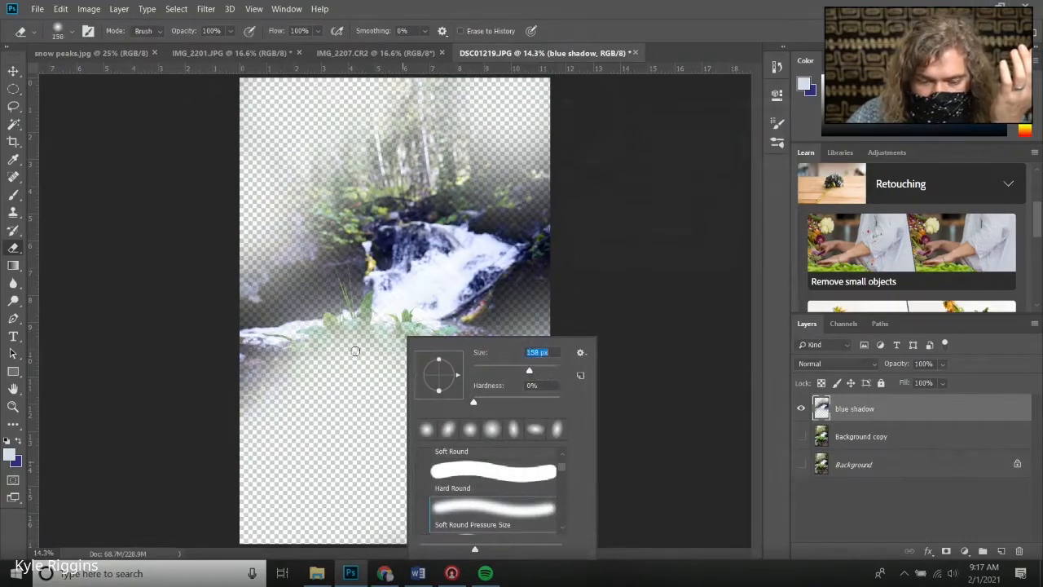
type("300")
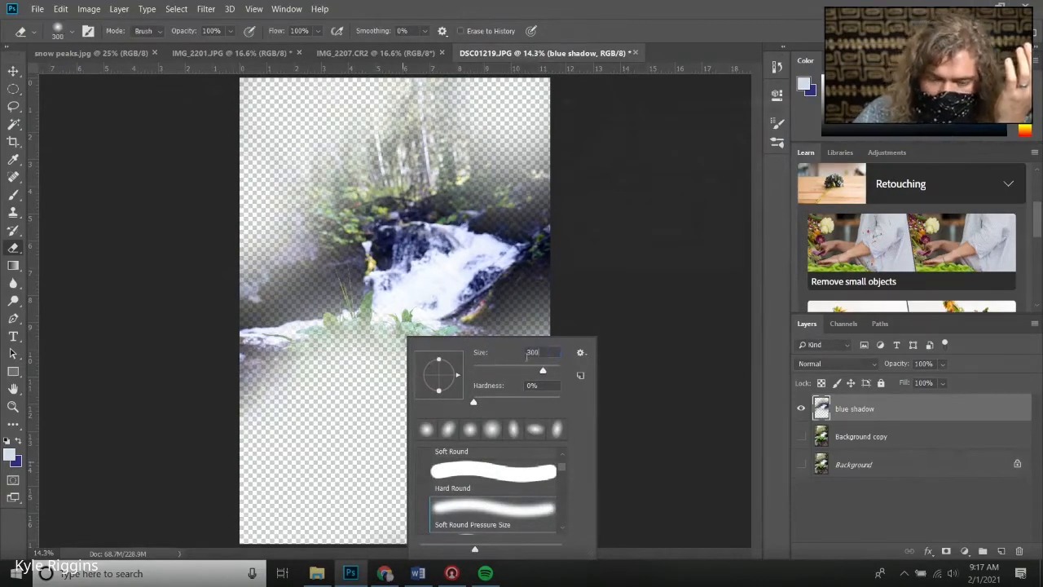
key("Return")
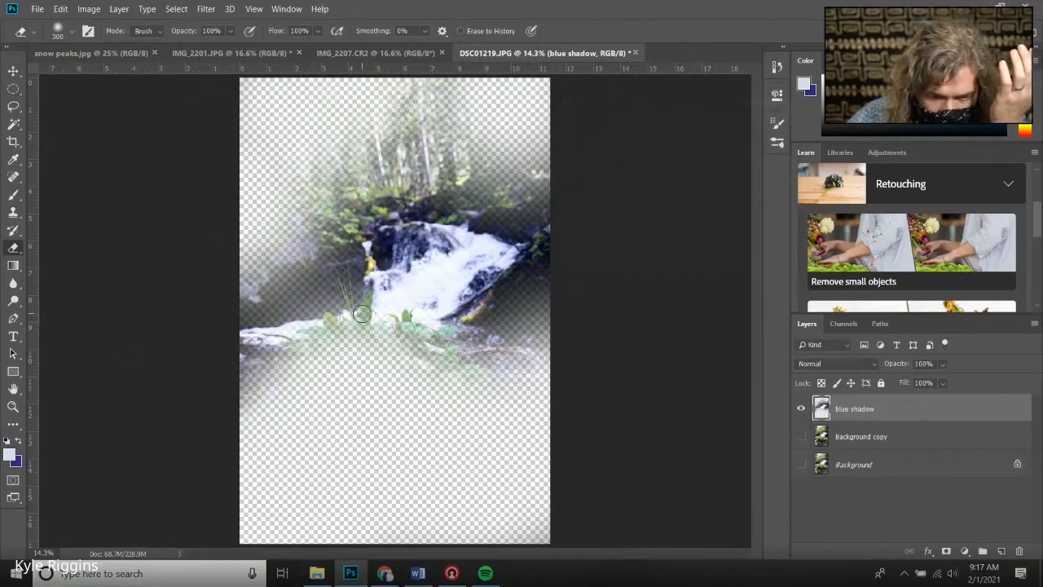
mouse_move(364, 314)
left_mouse_down()
mouse_move(331, 342)
mouse_move(409, 339)
mouse_move(439, 371)
mouse_move(445, 359)
mouse_move(475, 374)
mouse_move(464, 350)
mouse_move(418, 346)
mouse_move(438, 335)
mouse_move(398, 338)
mouse_move(406, 322)
mouse_move(412, 336)
mouse_move(451, 330)
mouse_move(434, 350)
mouse_move(390, 352)
left_mouse_up()
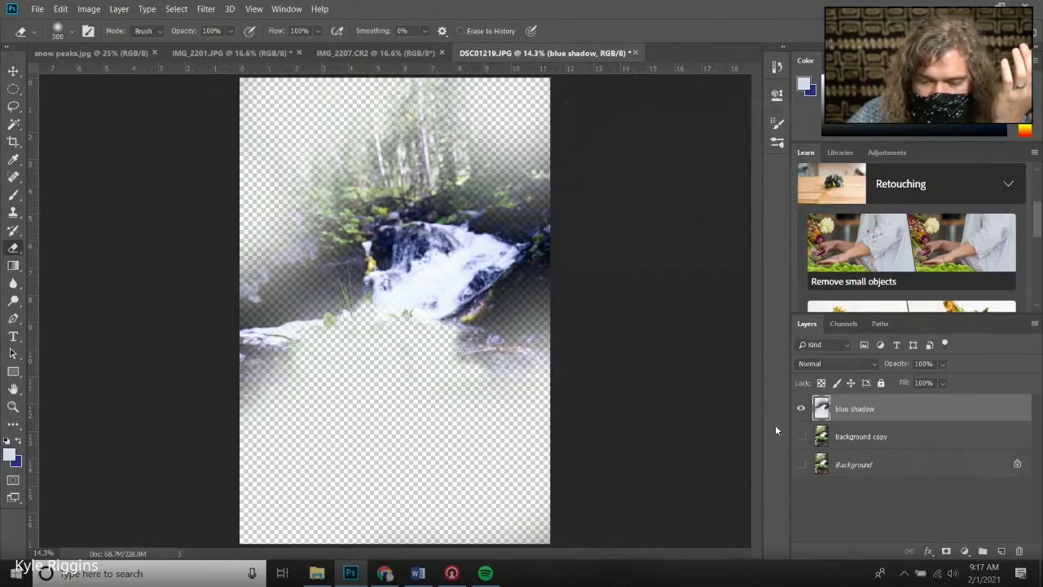
Show the Background copy layer and toggle the blue shadow layer repeatedly to compare the partially erased effect
left_click(802, 438)
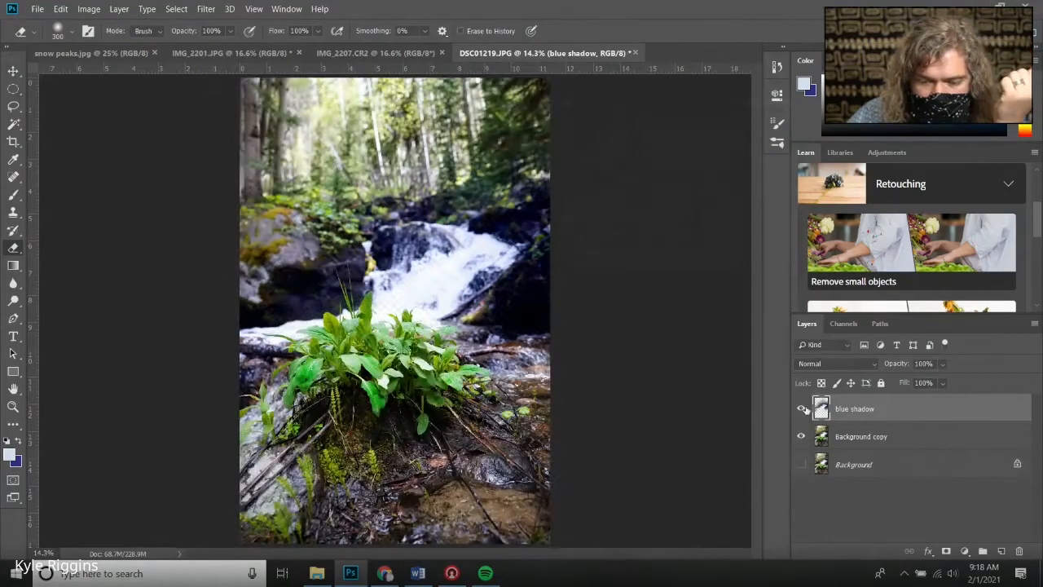
left_click(801, 409)
left_click(803, 409)
left_click(803, 409)
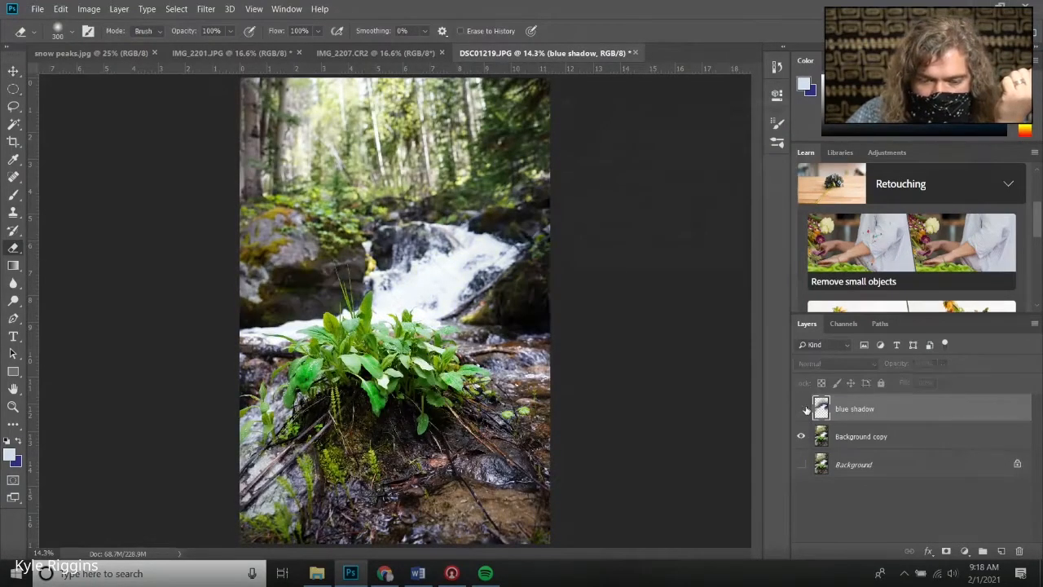
left_click(804, 409)
left_click(803, 409)
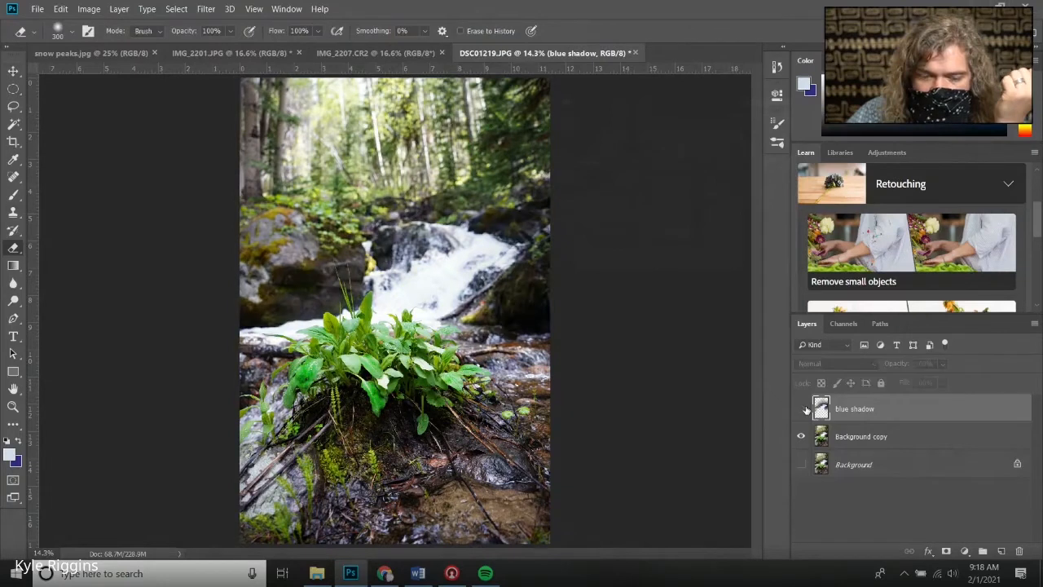
left_click(803, 408)
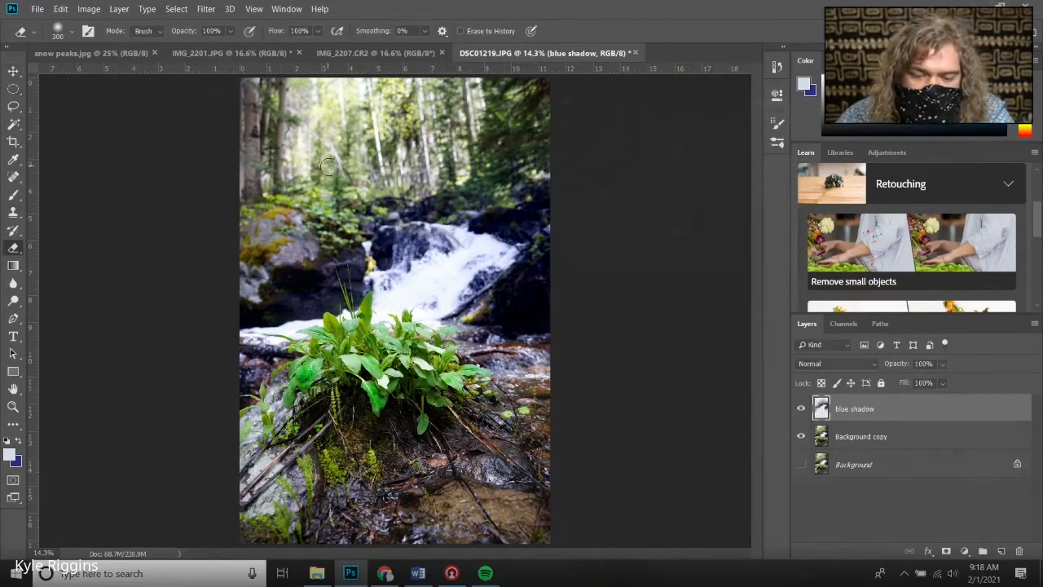
left_click(894, 446)
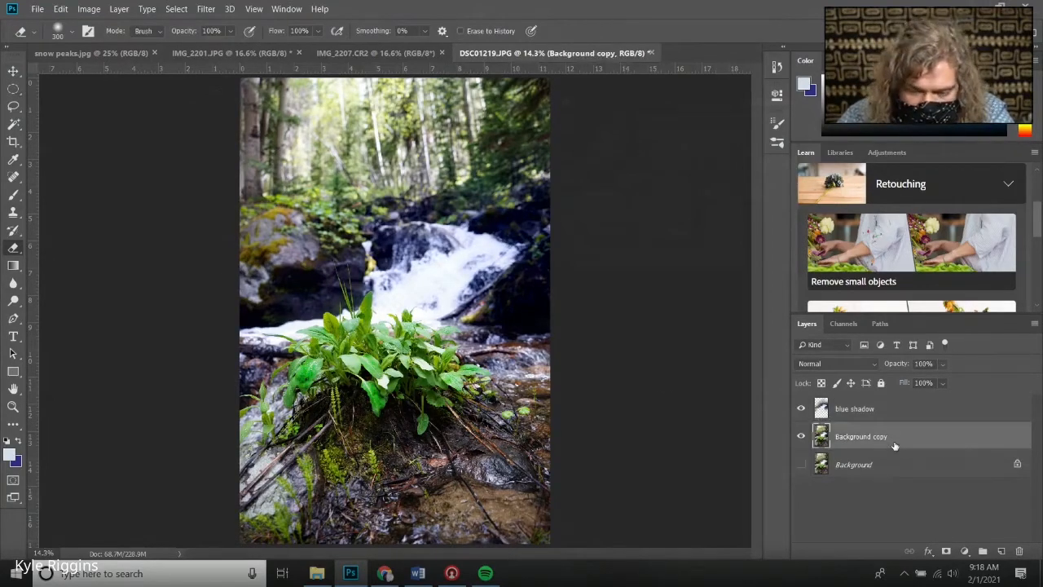
left_click(872, 407)
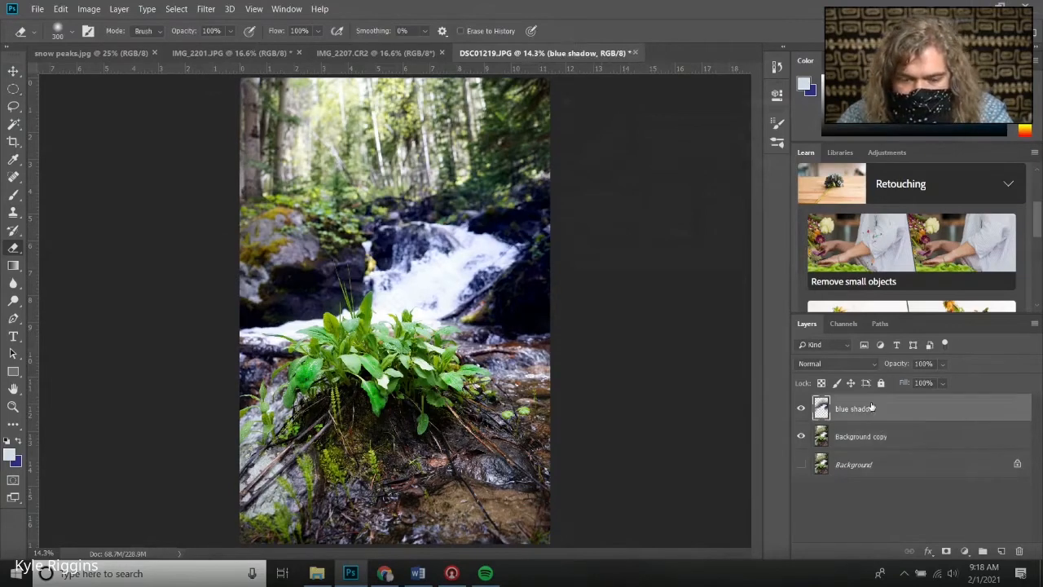
left_click(805, 407)
left_click(804, 407)
left_click(804, 408)
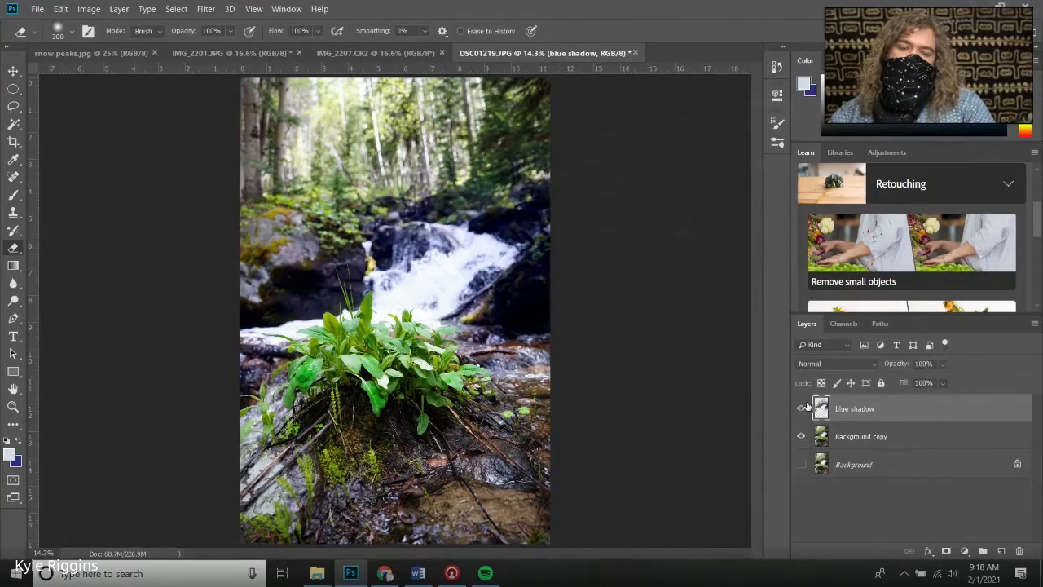
Merge the blue shadow and Background copy layers into one layer
left_click(870, 442, "shift")
right_click(861, 413)
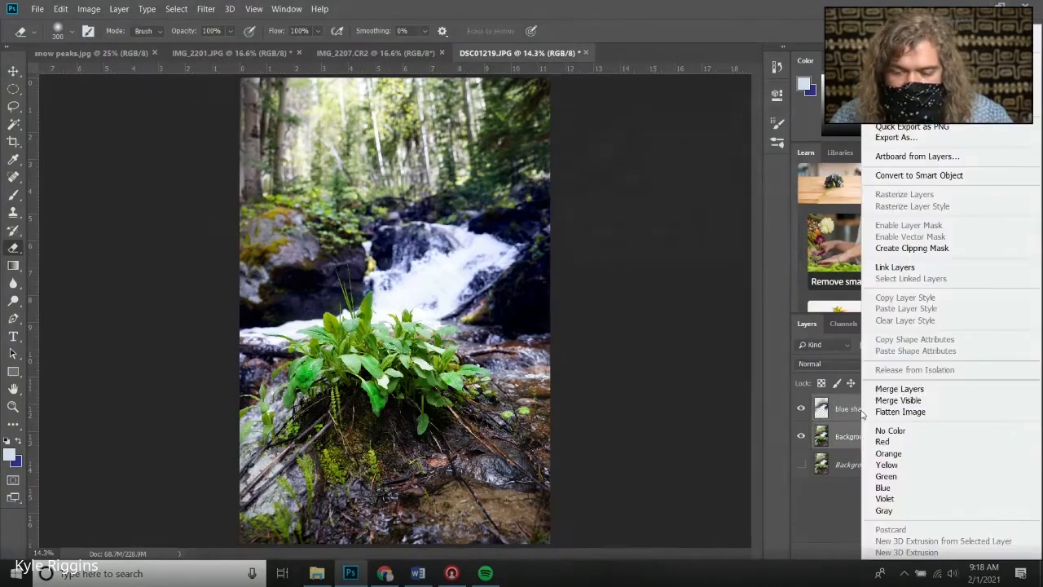
left_click(879, 392)
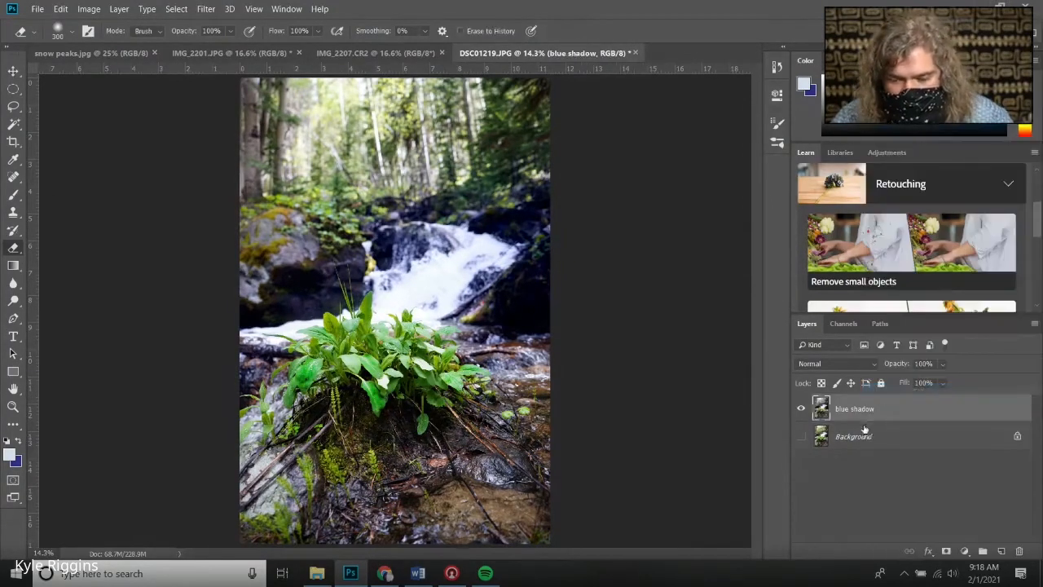
Show the Background layer and toggle the merged blue shadow layer to compare it with the original
left_click(803, 407)
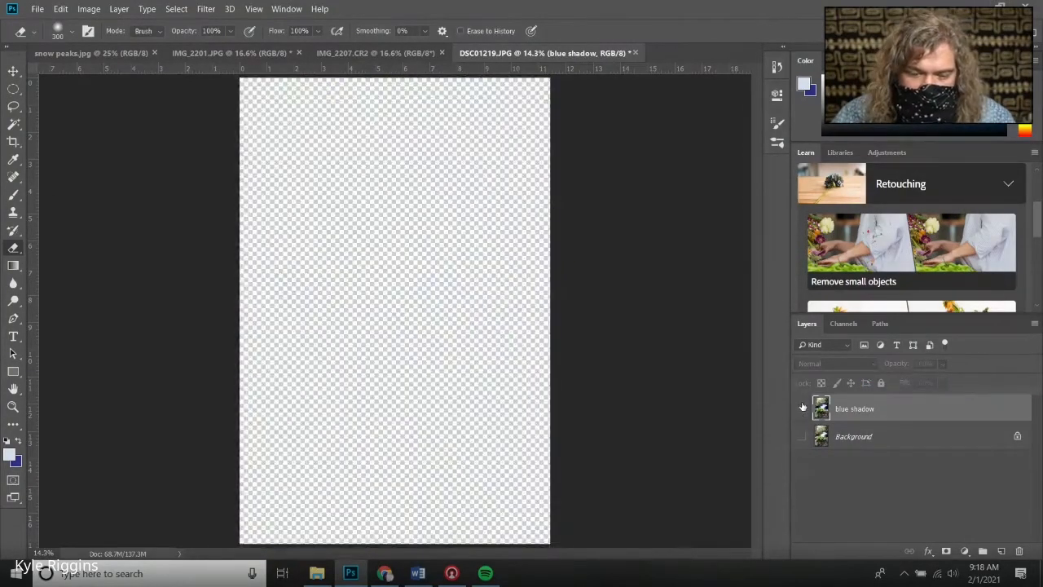
left_click_drag(803, 408, 802, 438)
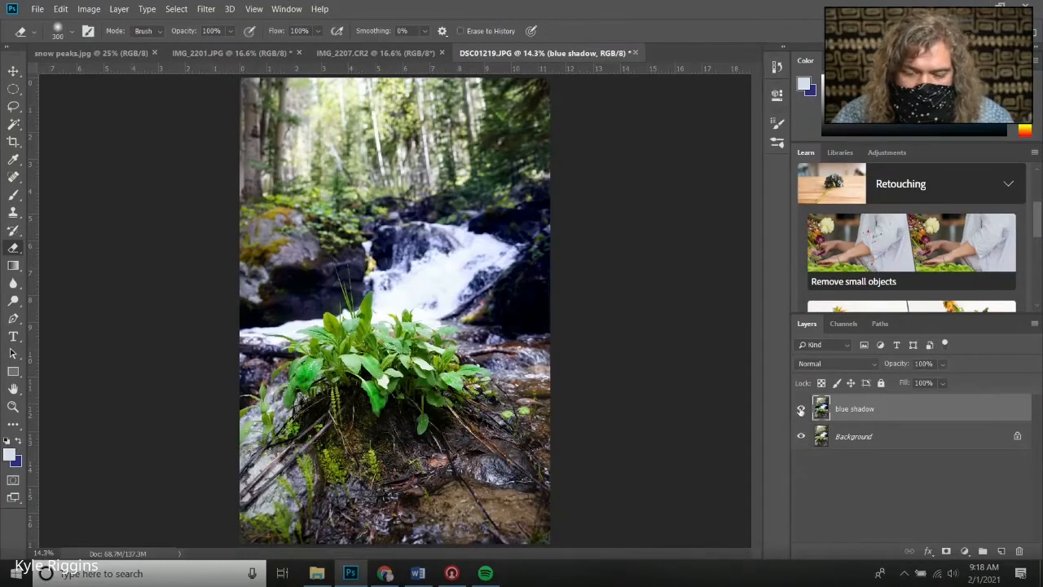
left_click(801, 410)
left_click(800, 409)
left_click(801, 409)
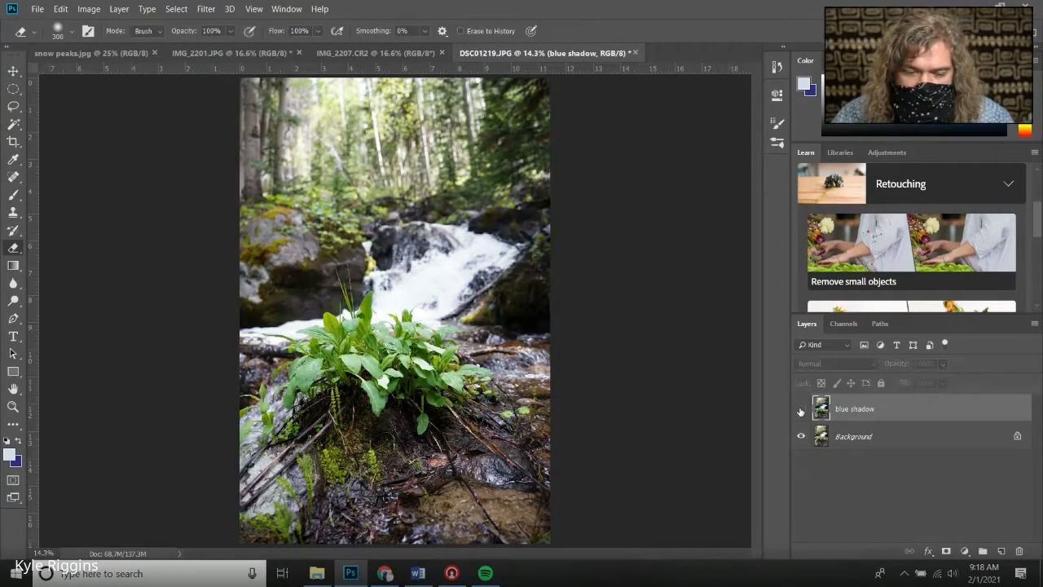
left_click(801, 410)
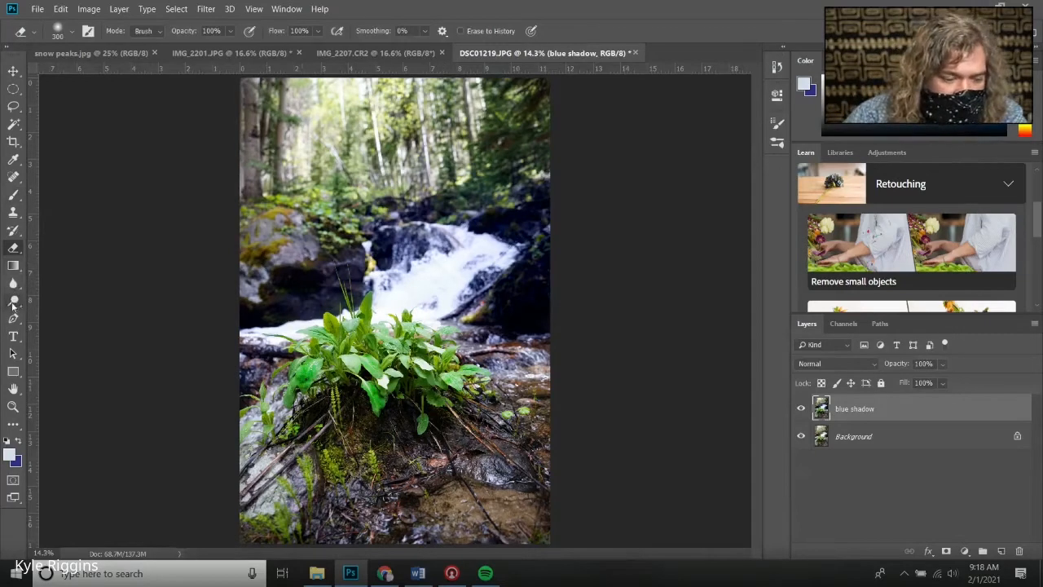
Switch to the Dodge tool and set its brush size to 700 px
left_click_drag(13, 306, 49, 298)
right_click(329, 174)
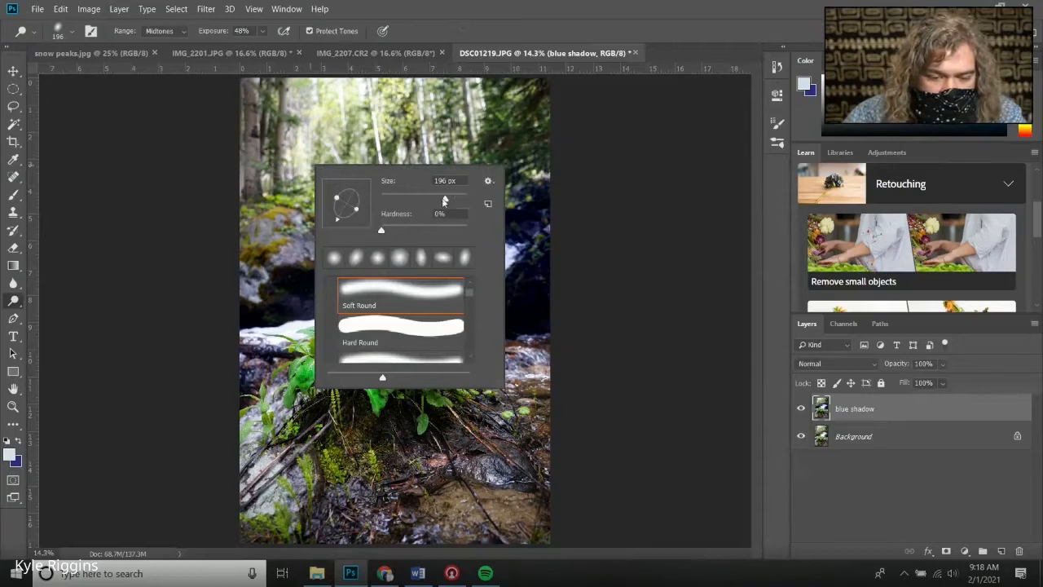
left_click_drag(444, 200, 456, 199)
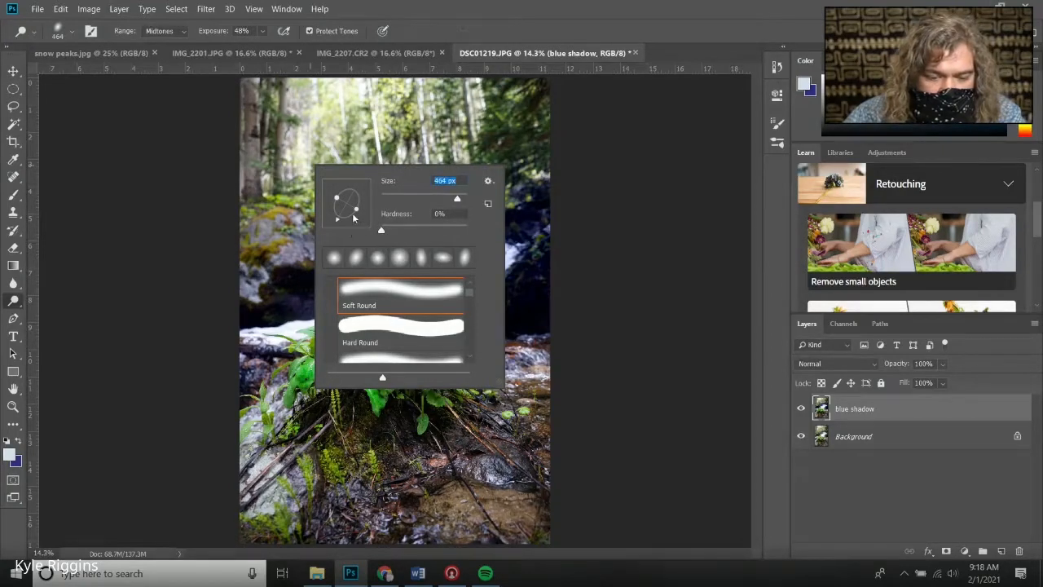
left_click_drag(353, 217, 356, 180)
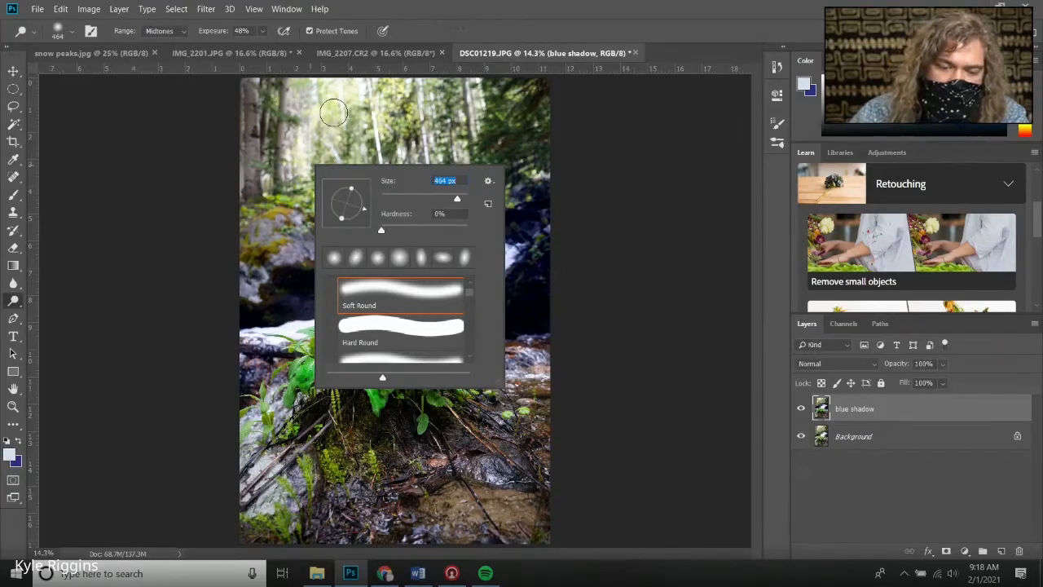
type("700")
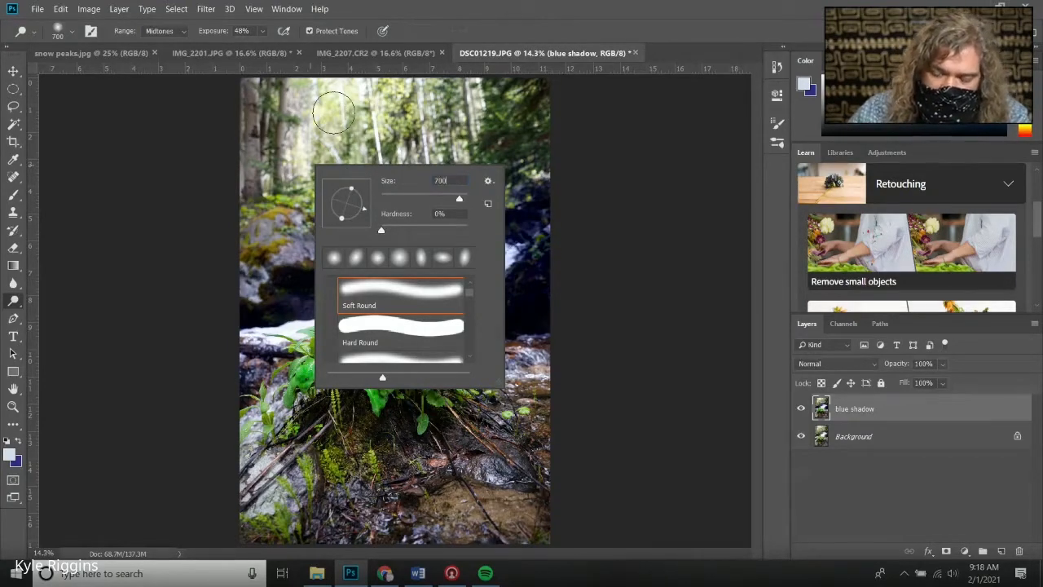
key("Return")
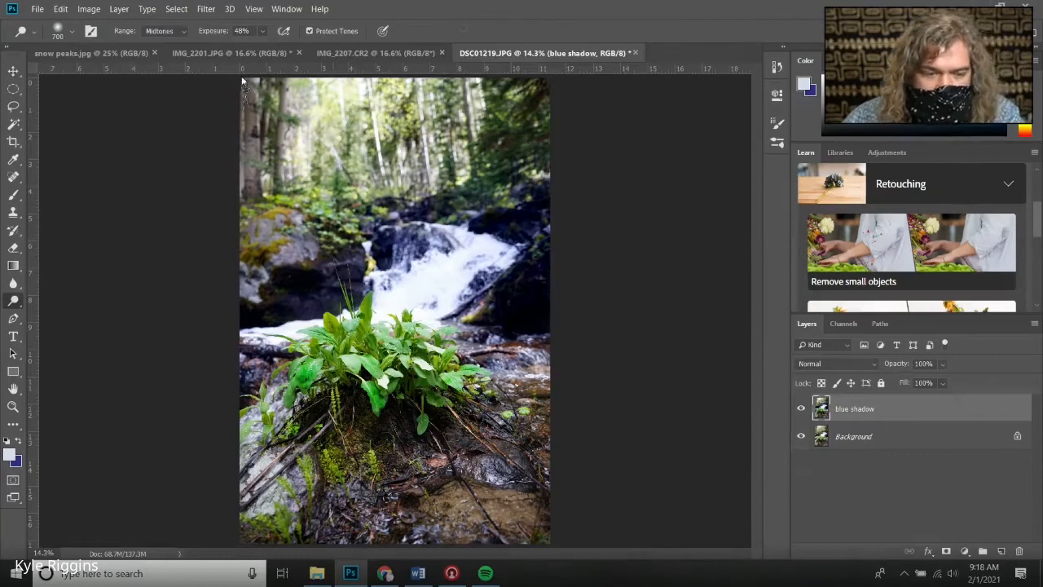
Set the dodge range to Highlights and exposure to 13%, then dodge the bright sky among the treetops
mouse_move(342, 122)
left_mouse_down()
mouse_move(313, 156)
mouse_move(307, 110)
mouse_move(295, 108)
mouse_move(357, 92)
mouse_move(609, 111)
mouse_move(378, 149)
mouse_move(378, 128)
mouse_move(483, 165)
mouse_move(370, 151)
mouse_move(364, 209)
mouse_move(347, 159)
mouse_move(310, 209)
left_mouse_up()
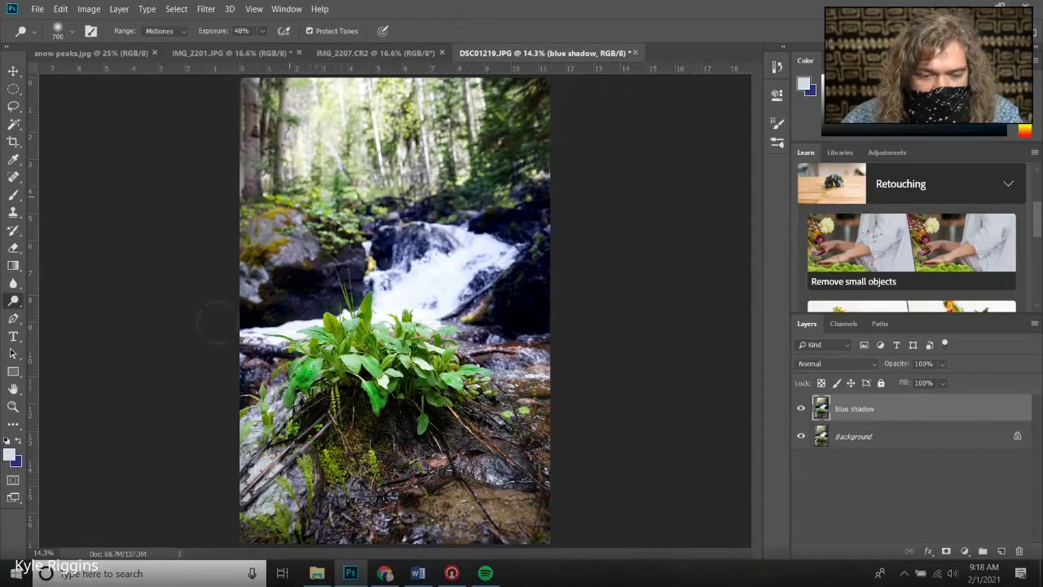
mouse_move(243, 101)
left_mouse_down()
mouse_move(423, 101)
mouse_move(532, 122)
mouse_move(480, 141)
mouse_move(593, 134)
left_mouse_up()
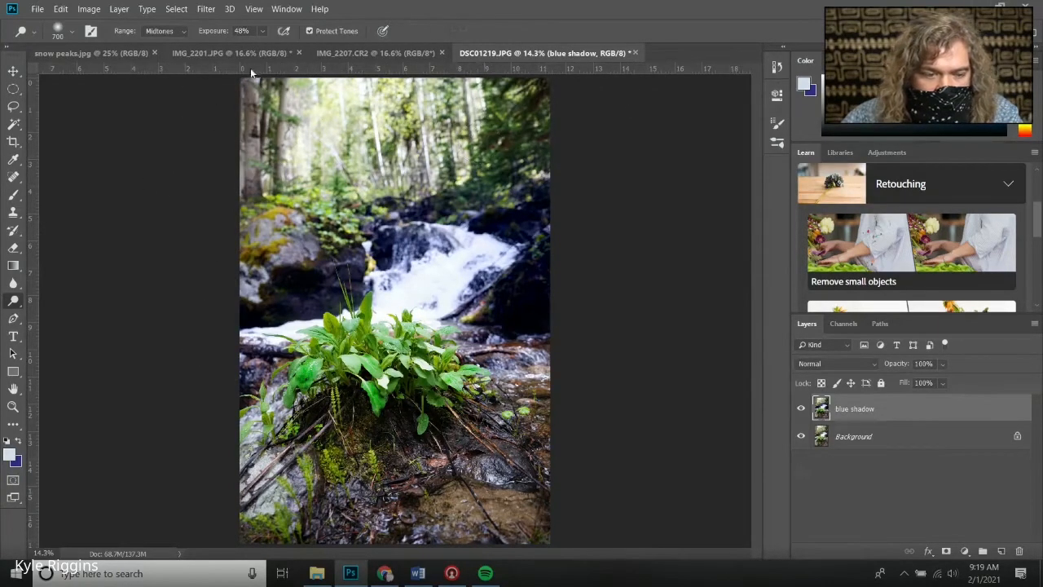
left_click_drag(268, 47, 249, 52)
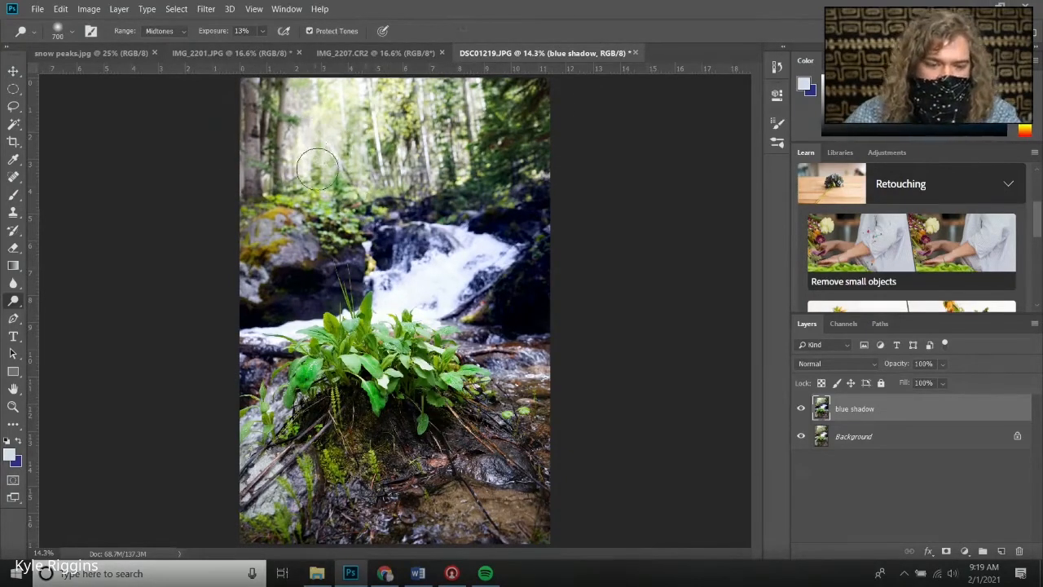
left_click(176, 32)
left_click(172, 64)
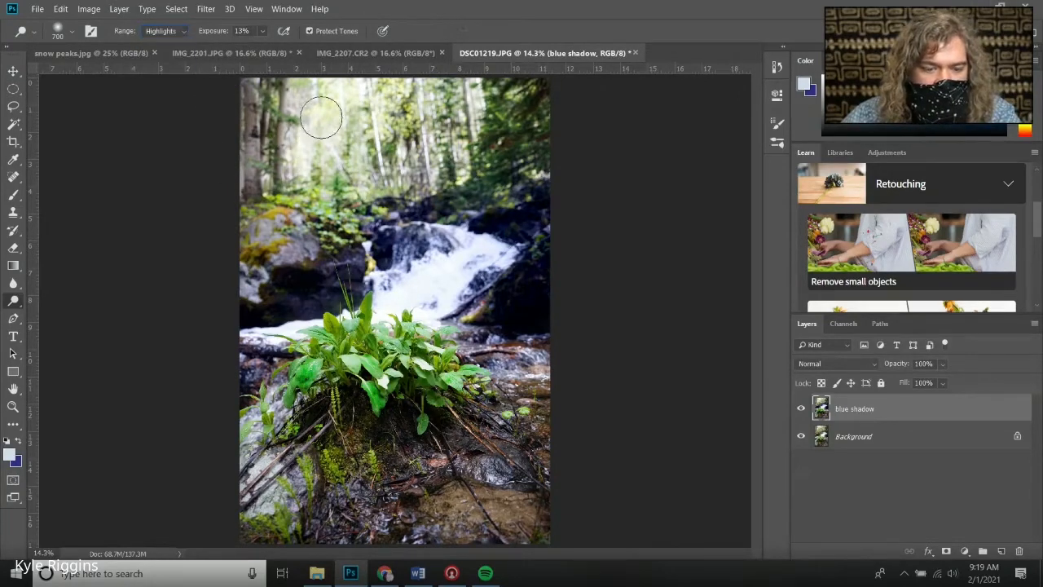
mouse_move(325, 135)
left_mouse_down()
mouse_move(340, 159)
mouse_move(335, 143)
mouse_move(293, 159)
left_mouse_up()
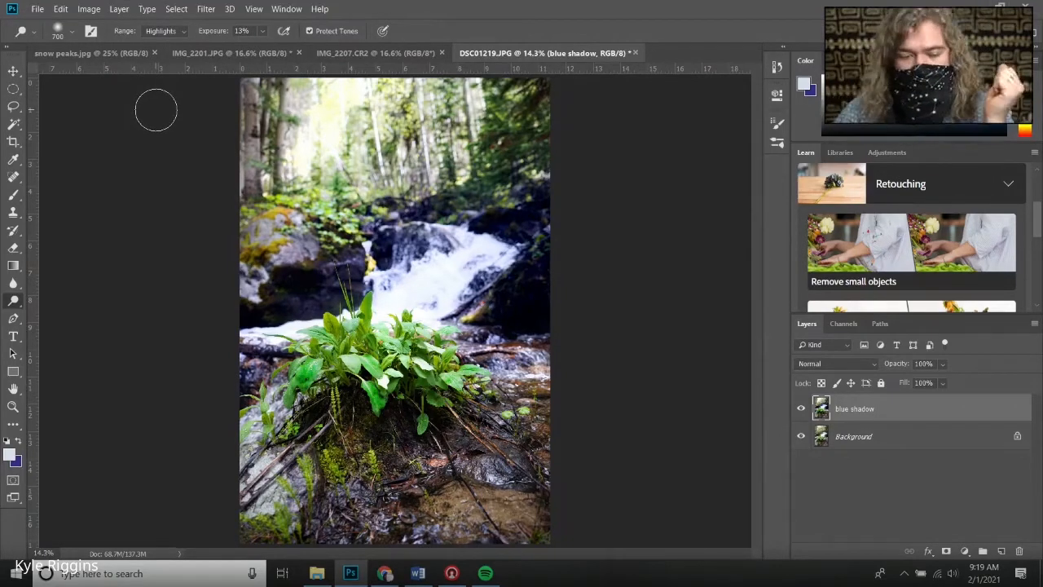
Create a new empty layer above the blue shadow layer
left_click(119, 8)
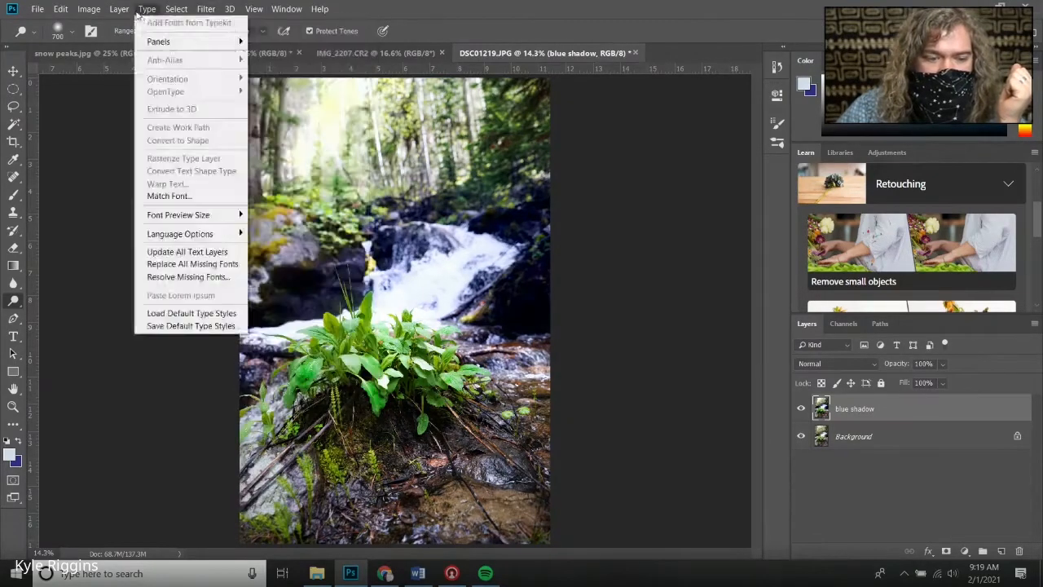
mouse_move(140, 24)
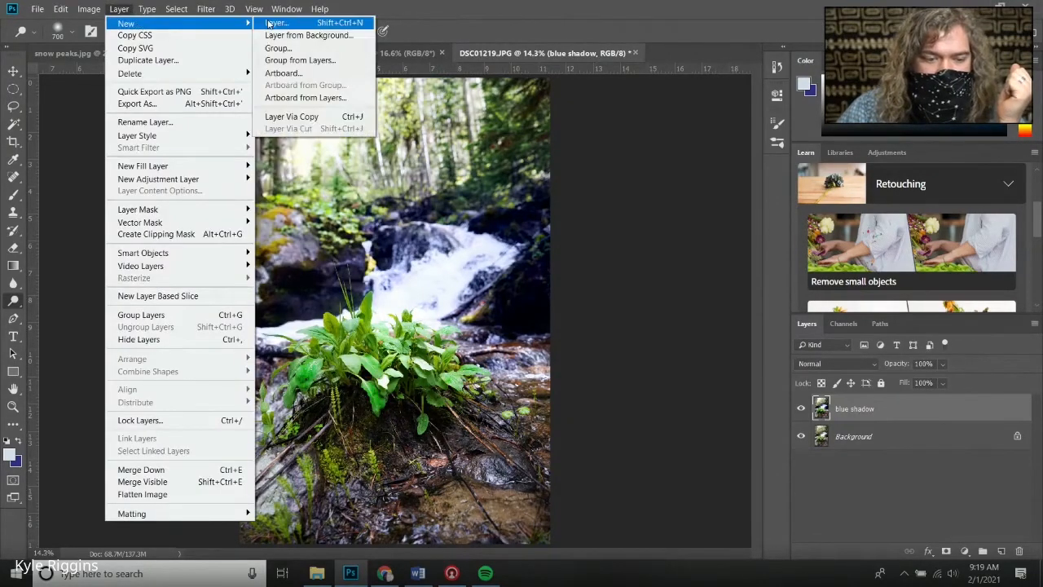
left_click(274, 25)
left_click(634, 159)
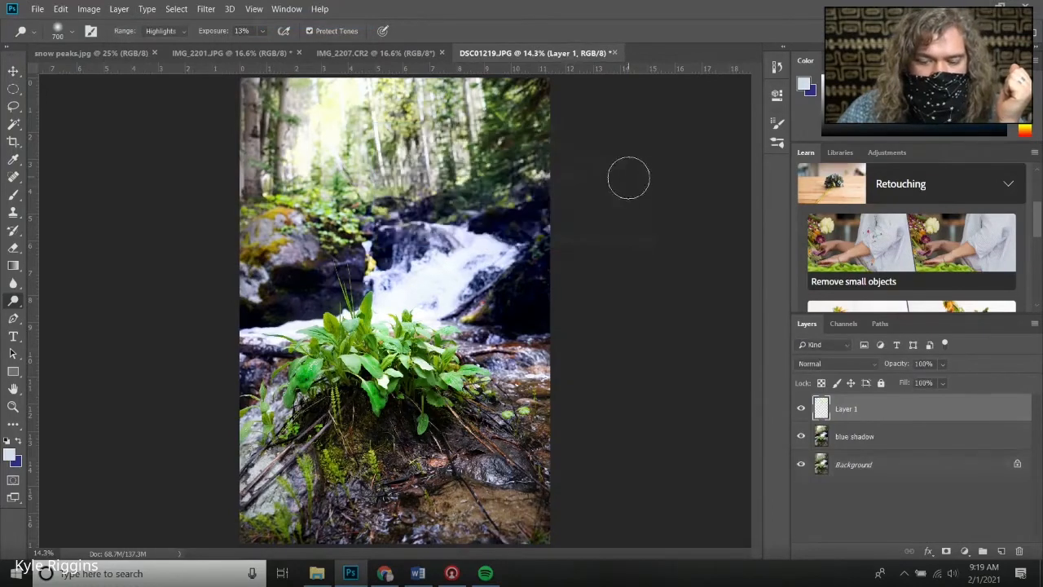
Set the foreground color to a pale yellow-green, #eaffa3
left_click(9, 457)
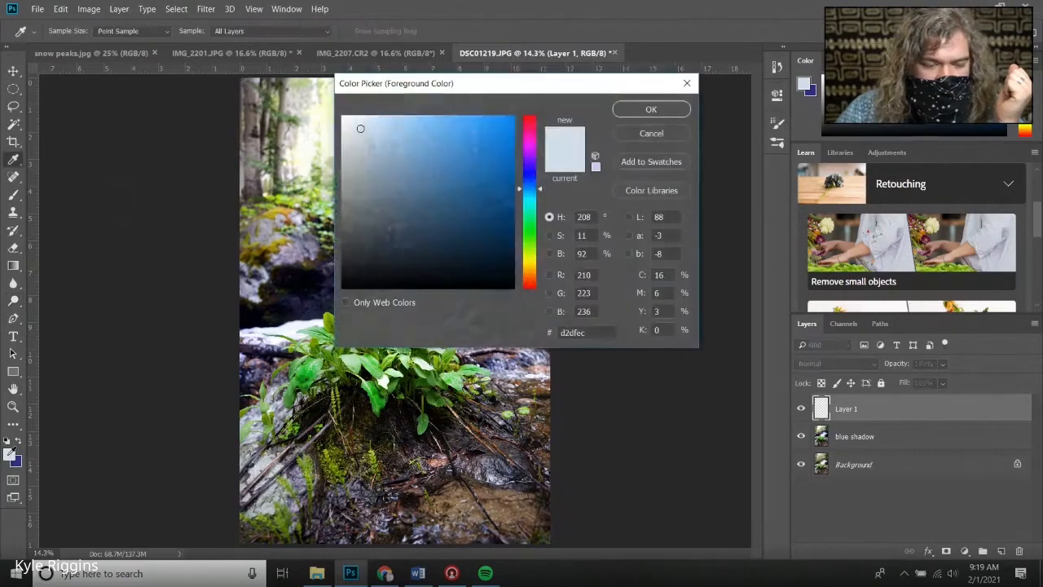
left_click(531, 224)
left_click(530, 253)
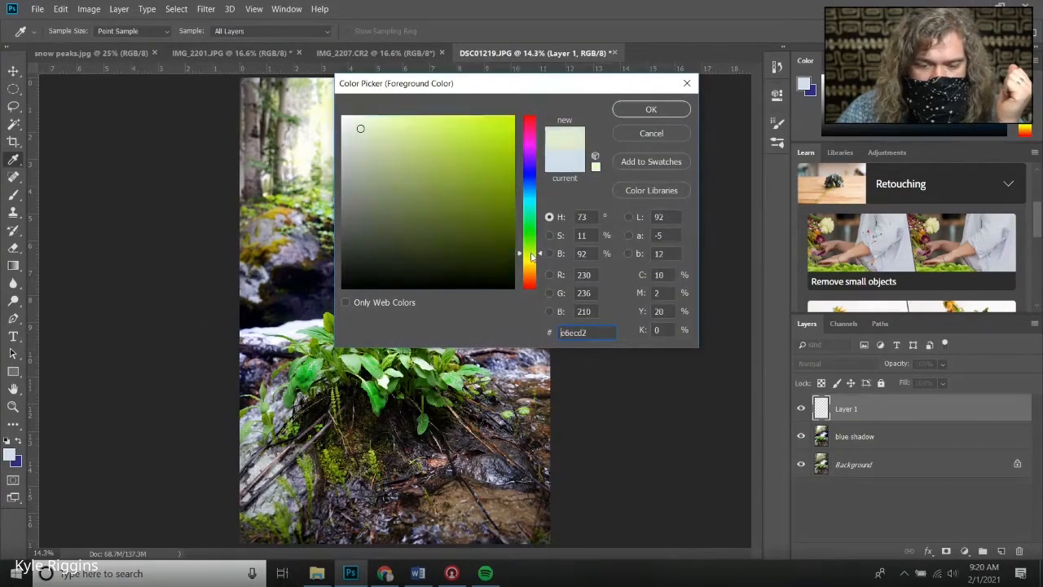
left_click(409, 114)
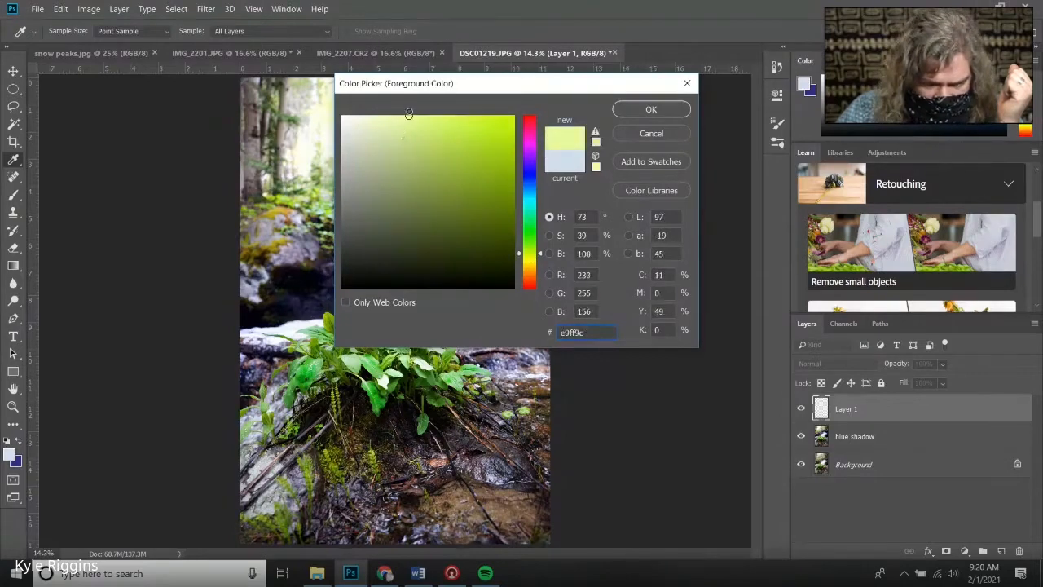
left_click_drag(409, 114, 405, 114)
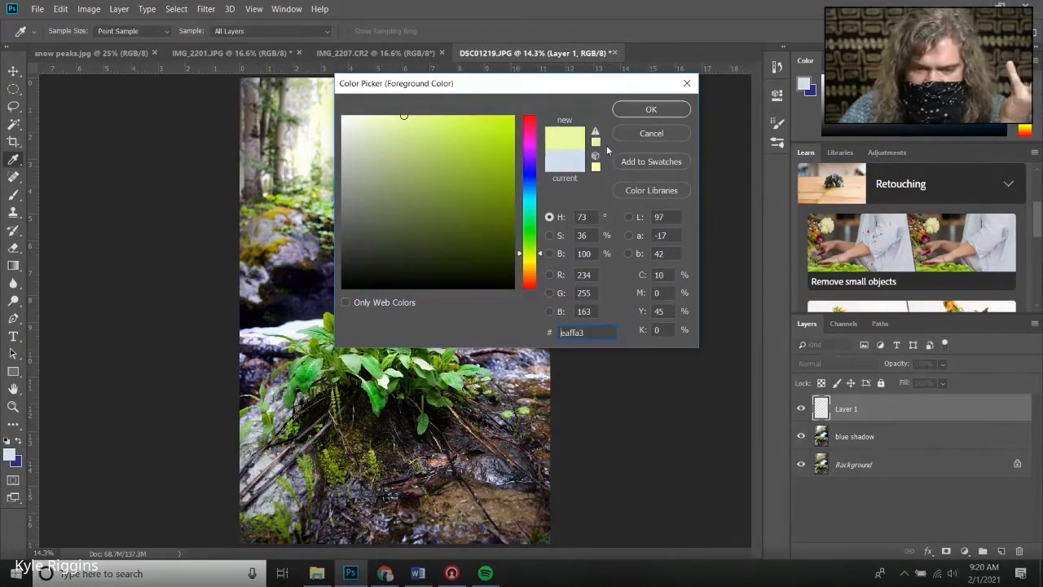
left_click(651, 109)
Set the background color to a saturated green, #068700
key("o")
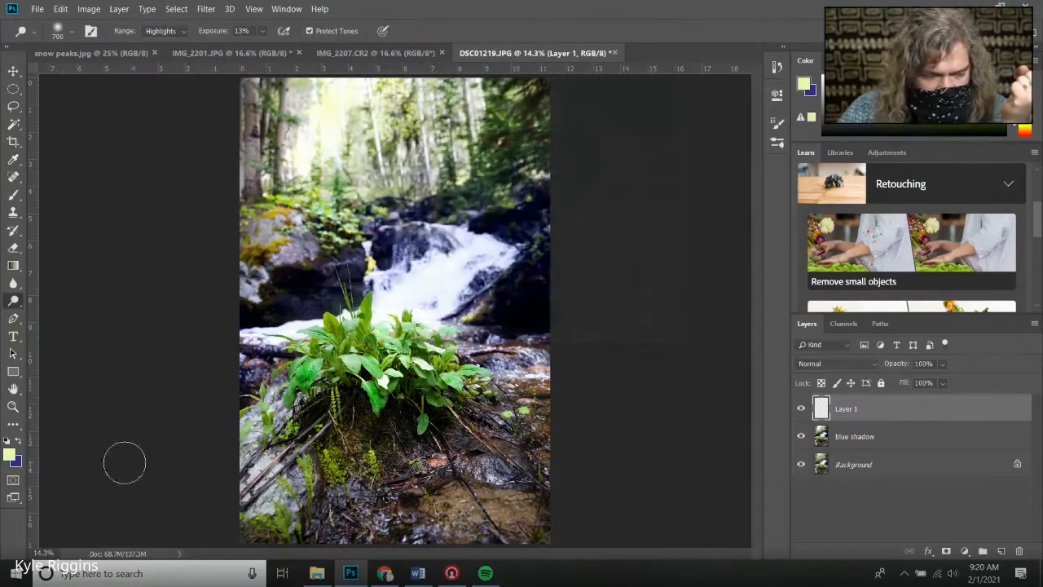
left_click(15, 463)
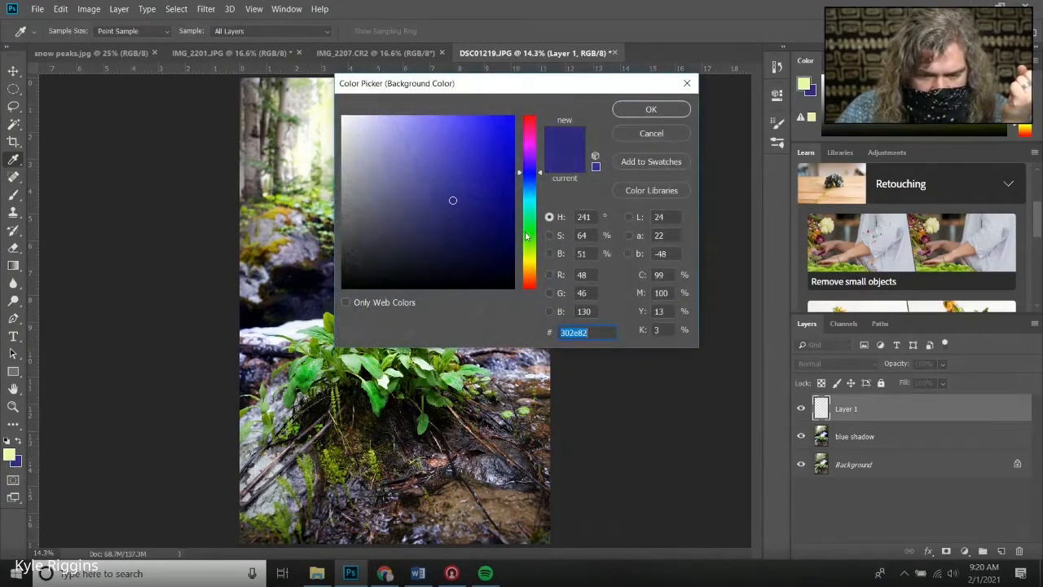
left_click(522, 234)
left_click_drag(452, 200, 538, 196)
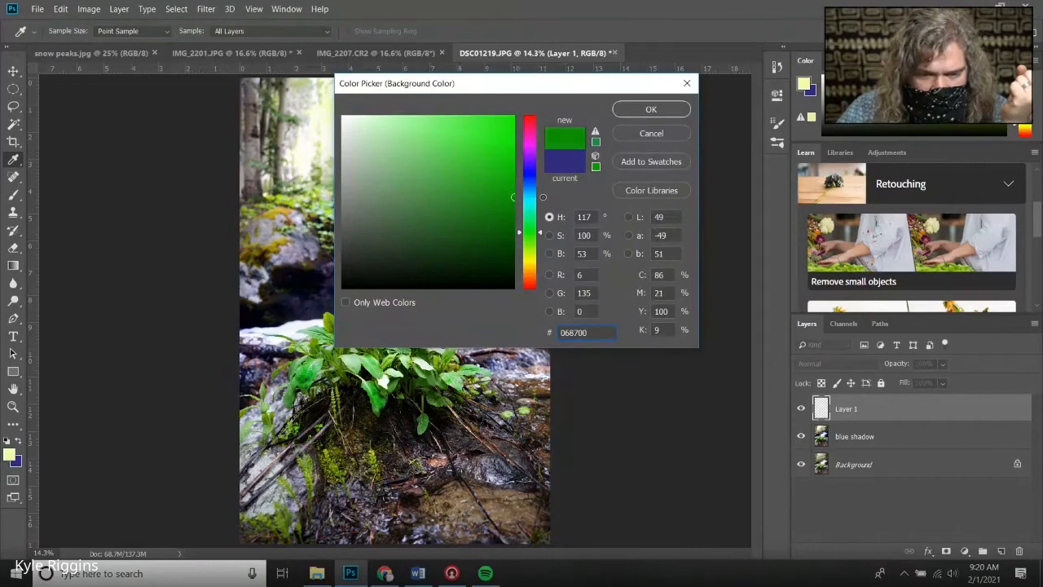
left_click(631, 110)
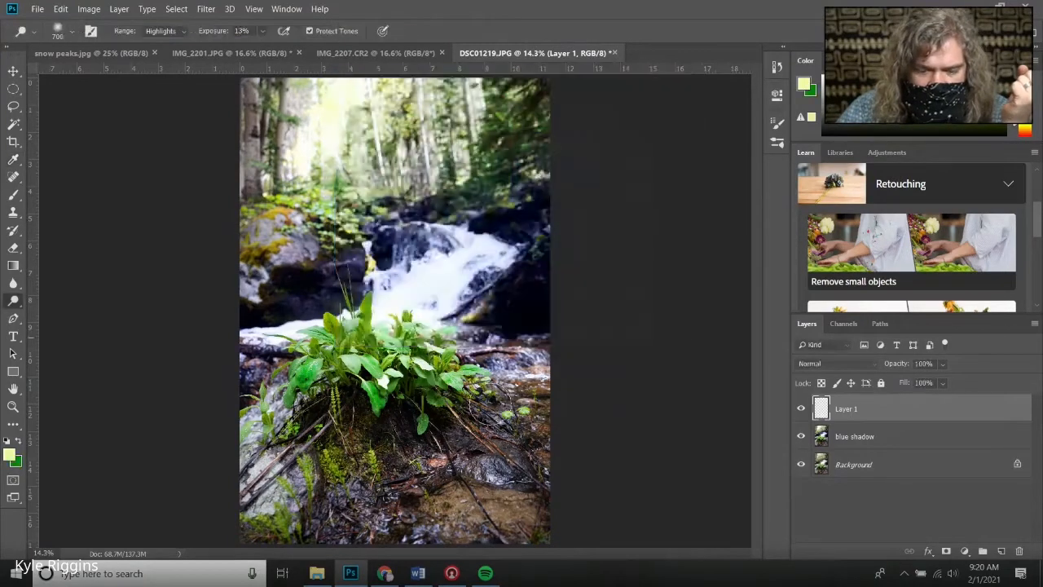
Sample a dark olive green from the lower photo with the Eyedropper as the background color
left_click(17, 441)
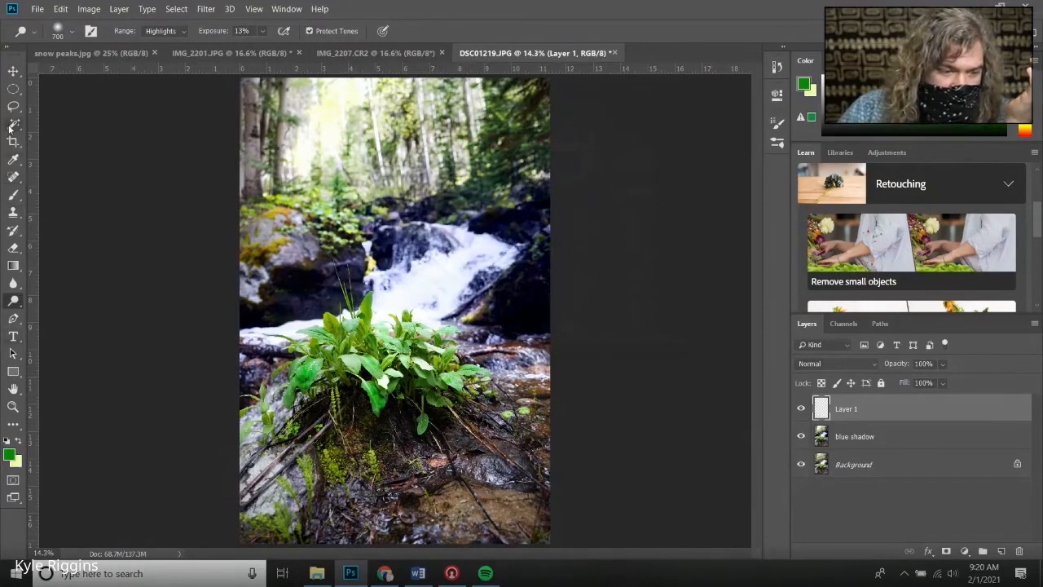
left_click(14, 159)
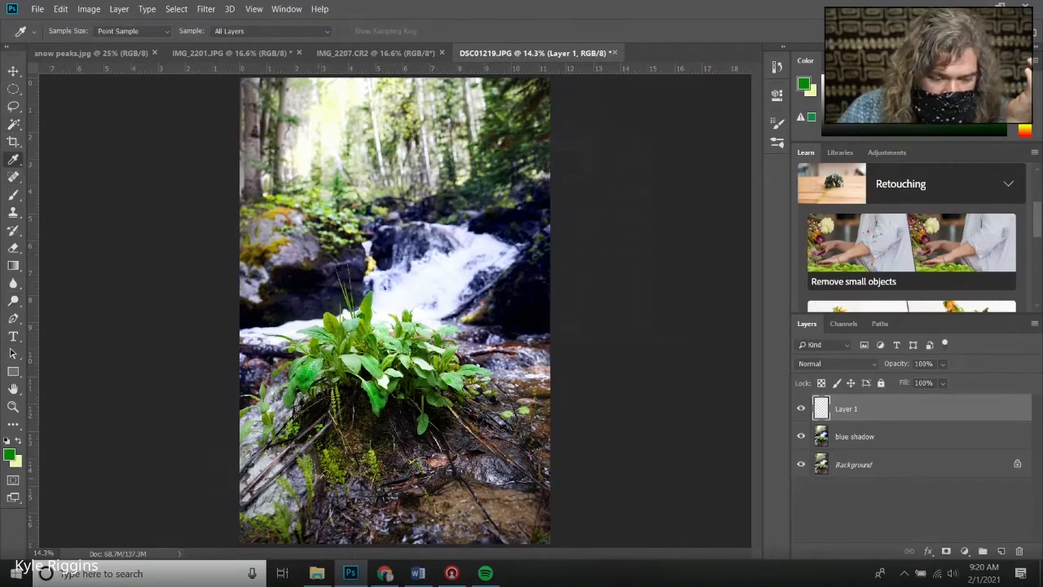
left_click(295, 510)
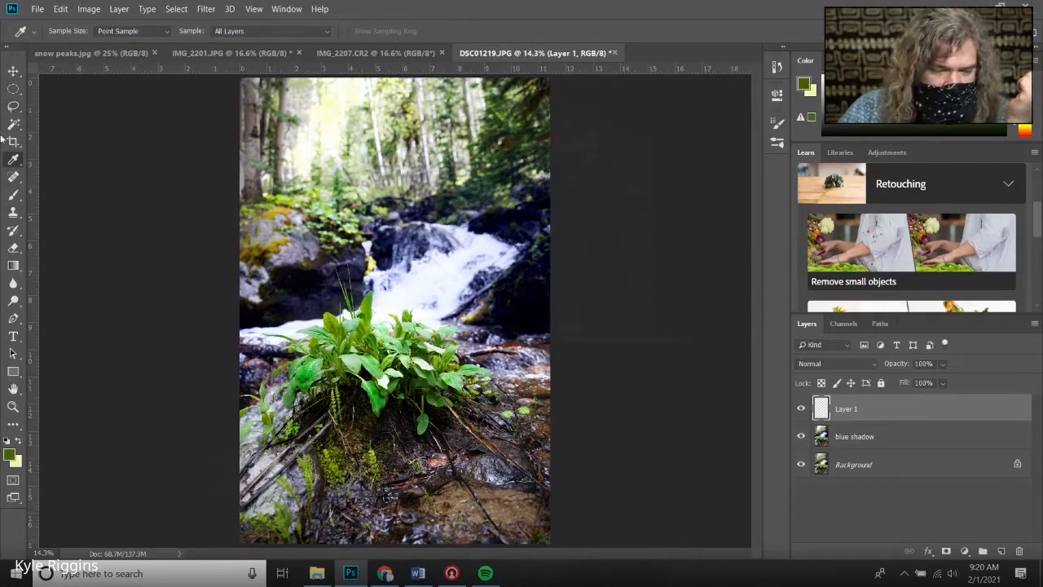
left_click(19, 440)
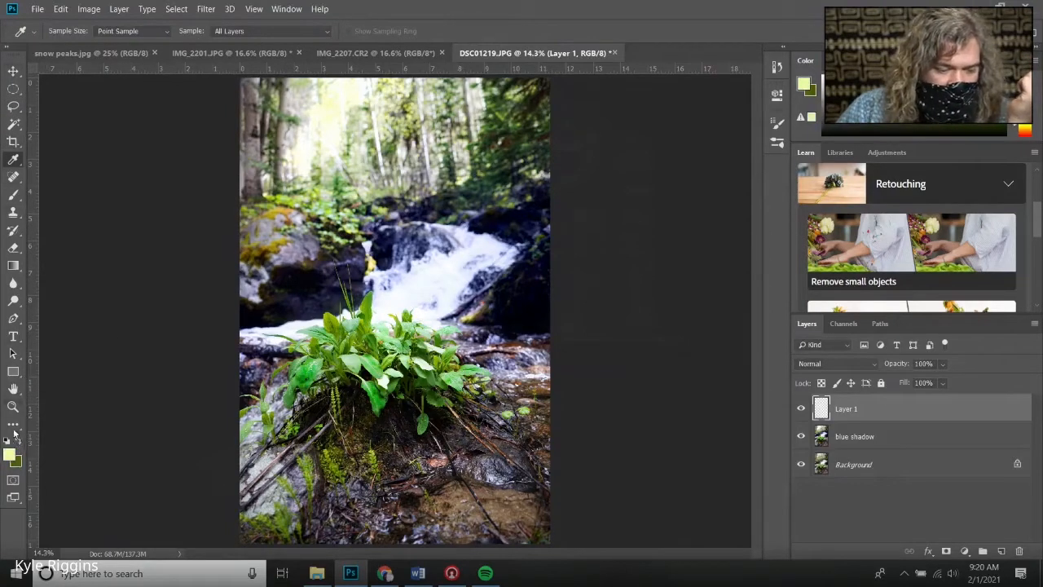
Draw a linear gradient from the top to the bottom of the image on the new layer
left_click(18, 267)
left_click(50, 265)
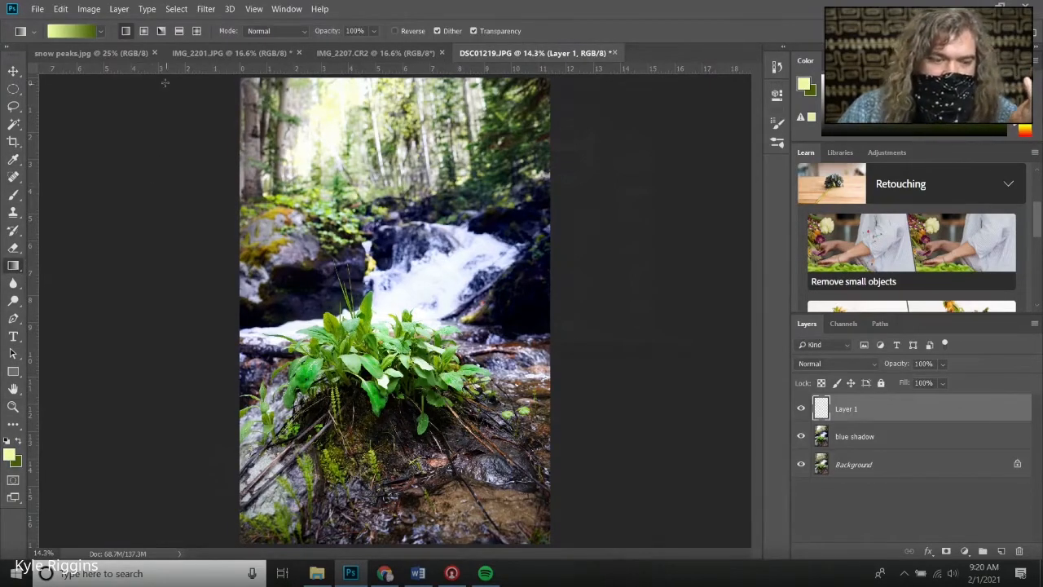
left_click_drag(330, 115, 453, 539)
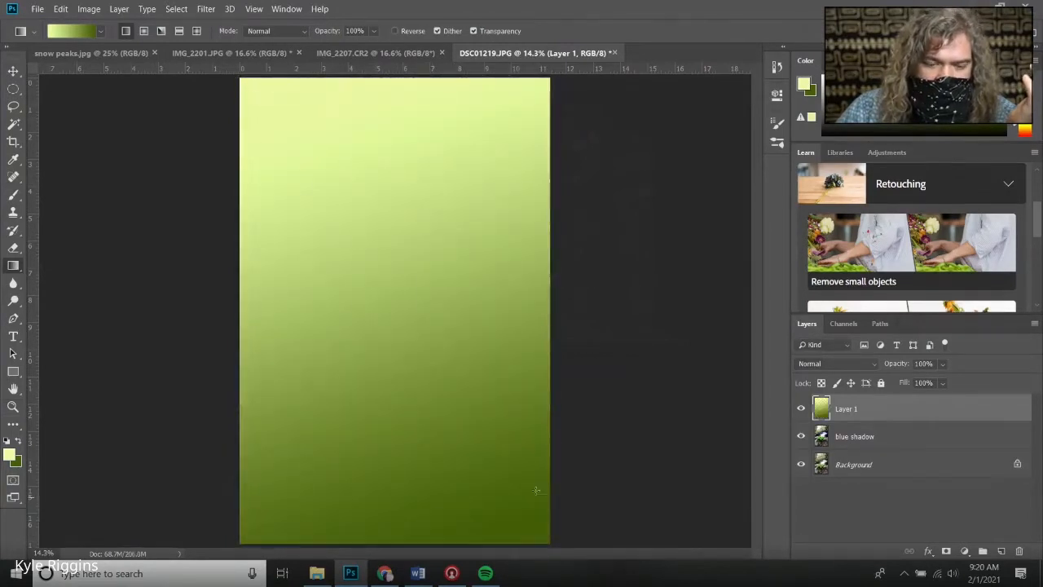
Cycle through the blend modes of the gradient layer and settle on Screen
left_click(857, 363)
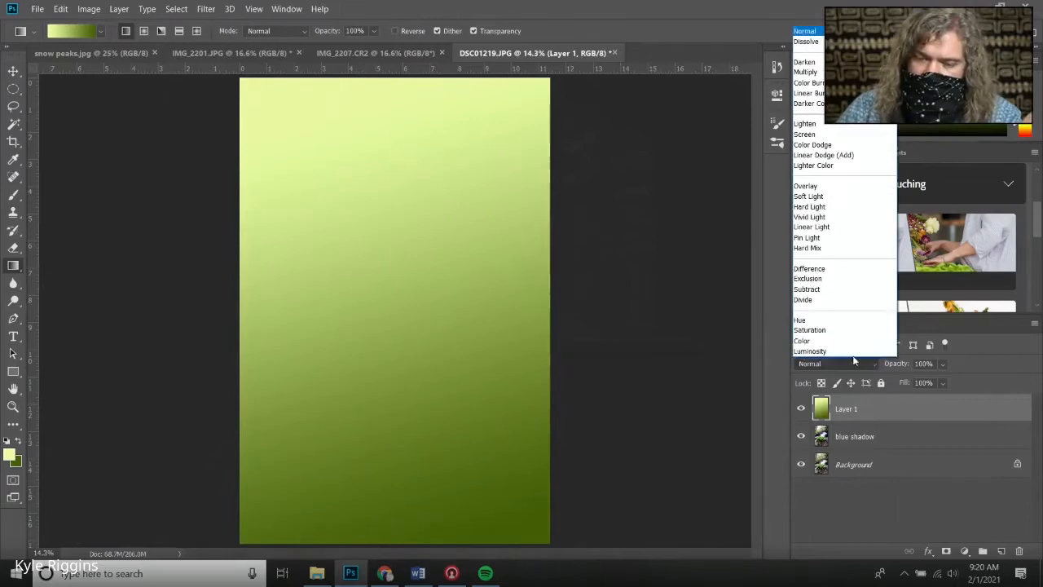
left_click(822, 66)
key("Down")
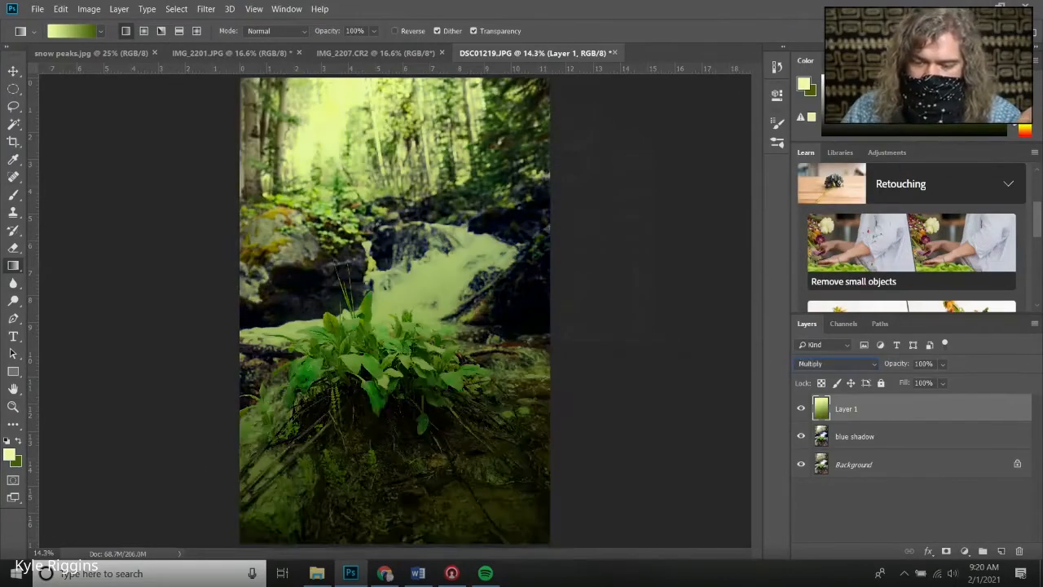
key("Down")
key("Down")
key("Down")
key("Down")
key("Down")
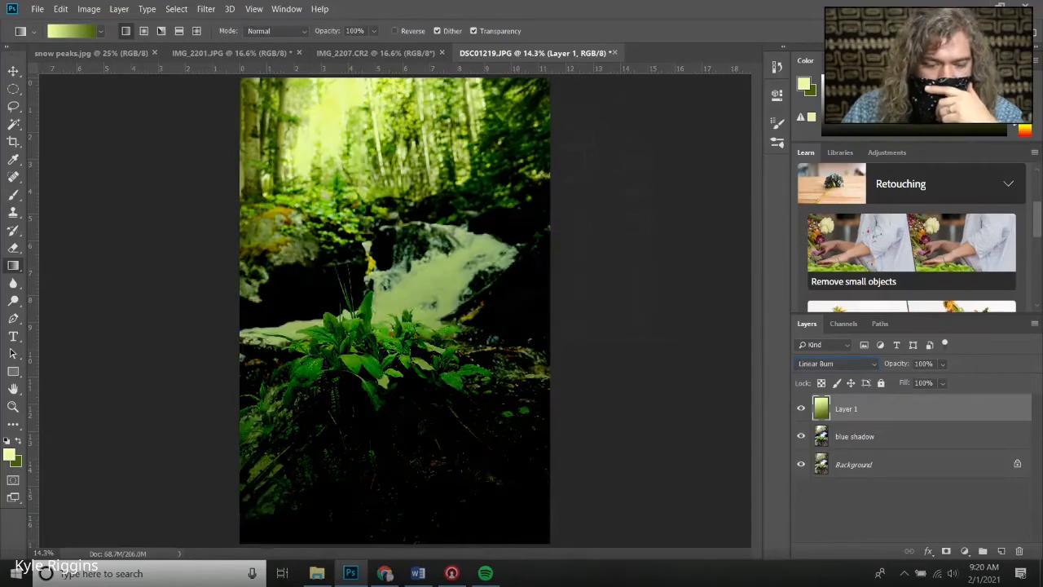
key("Down")
key("Down")
key("Down")
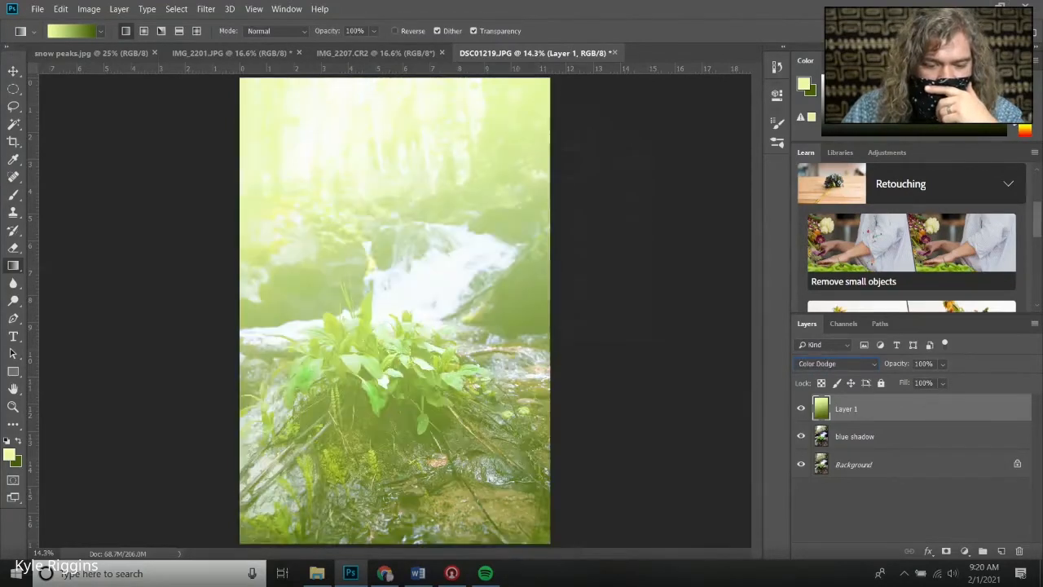
key("Down")
key("Down")
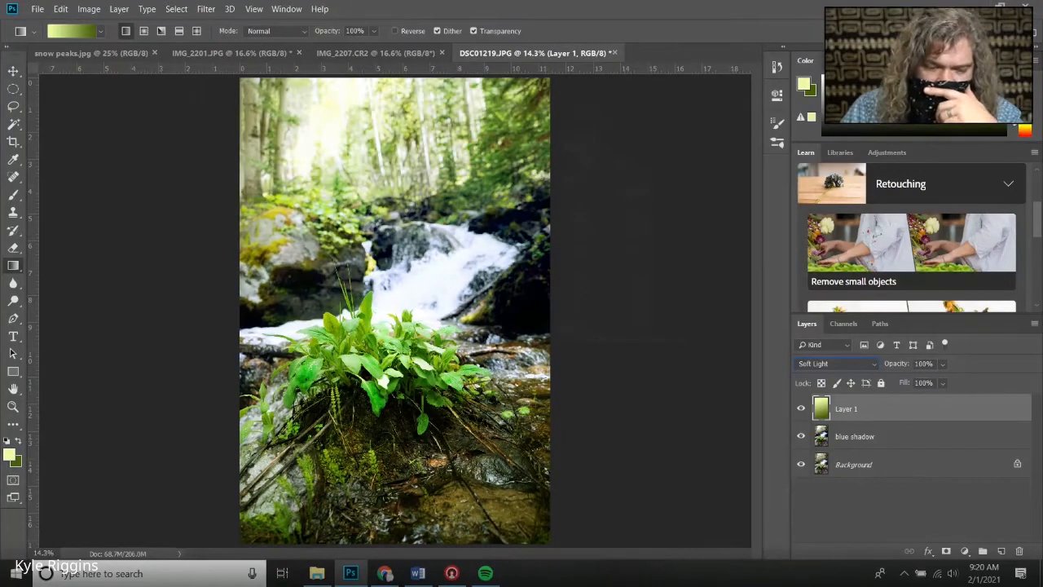
key("Down")
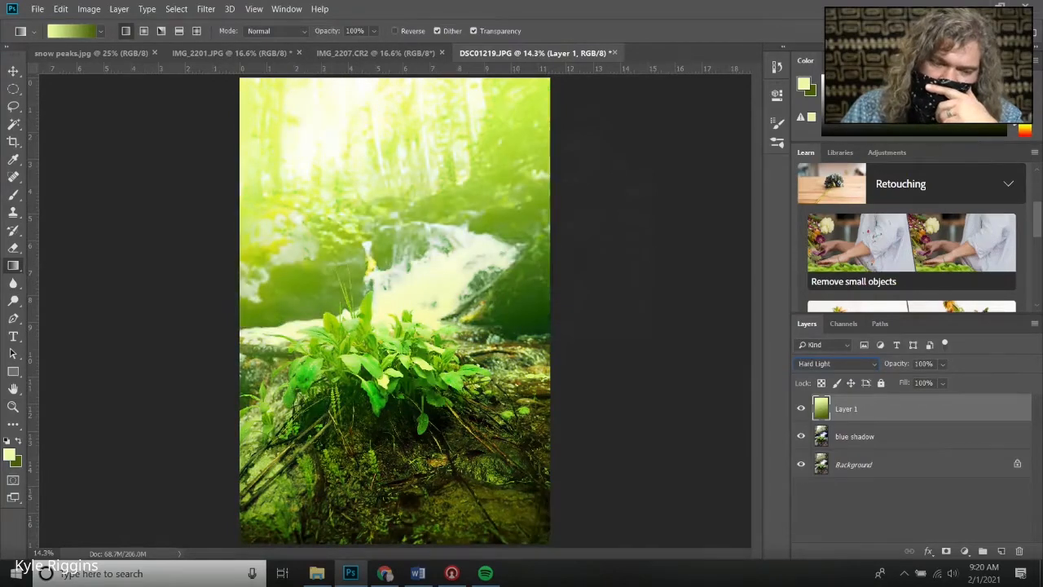
key("Down")
key("Down")
key("Down")
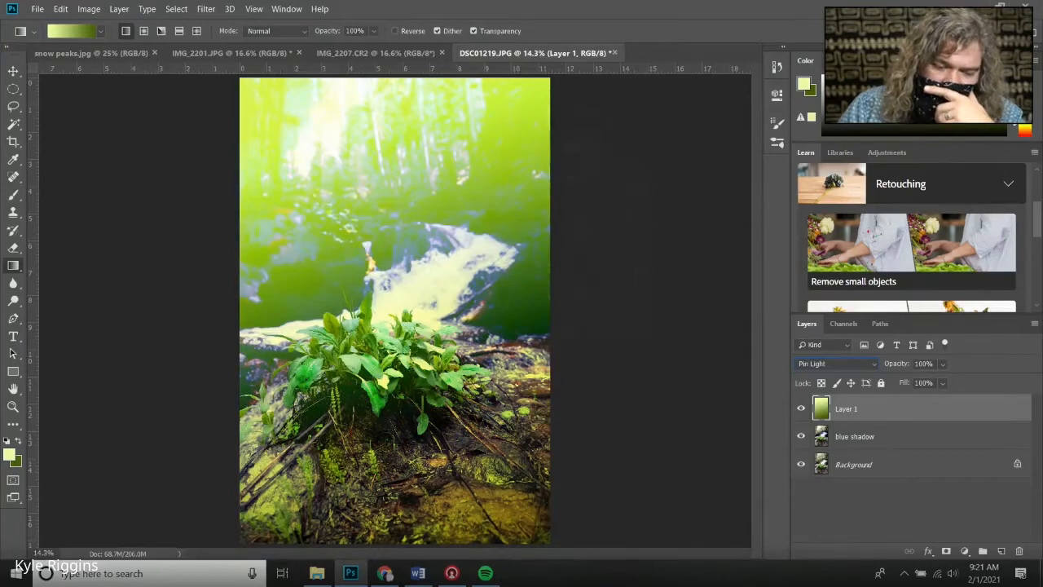
key("Down")
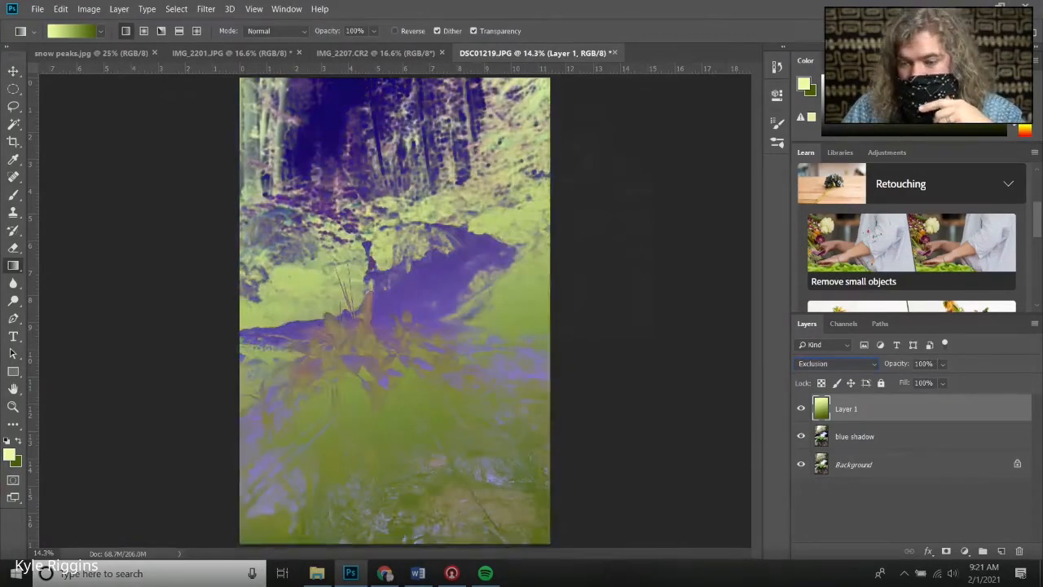
key("Down")
key("Down")
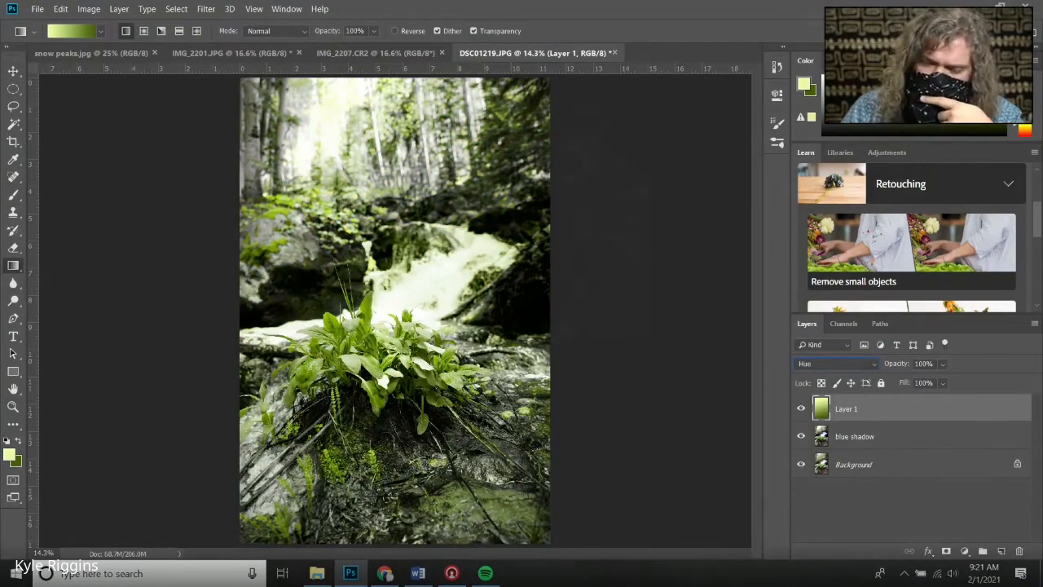
key("Down")
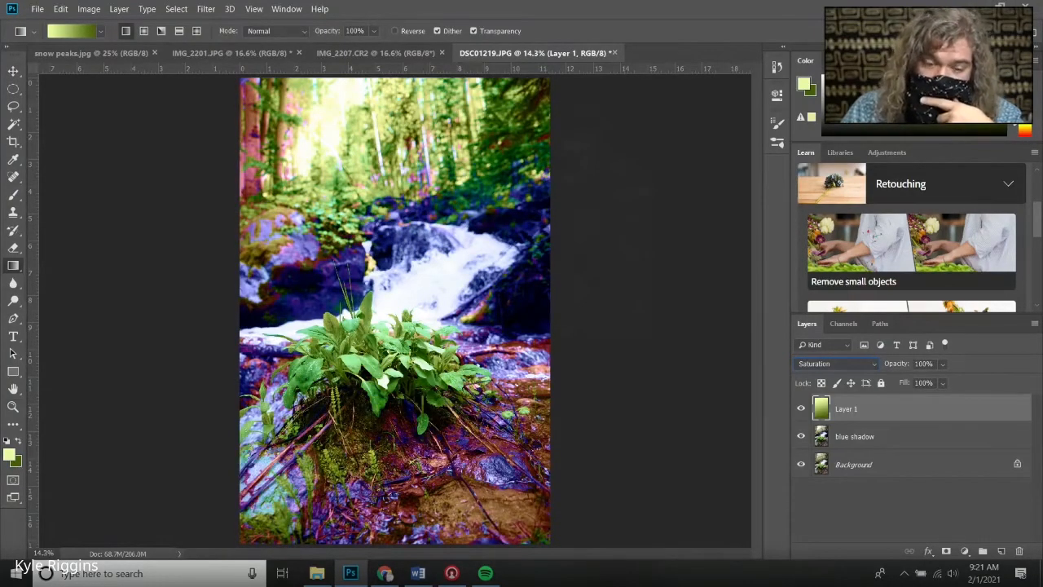
key("Down")
key("Down")
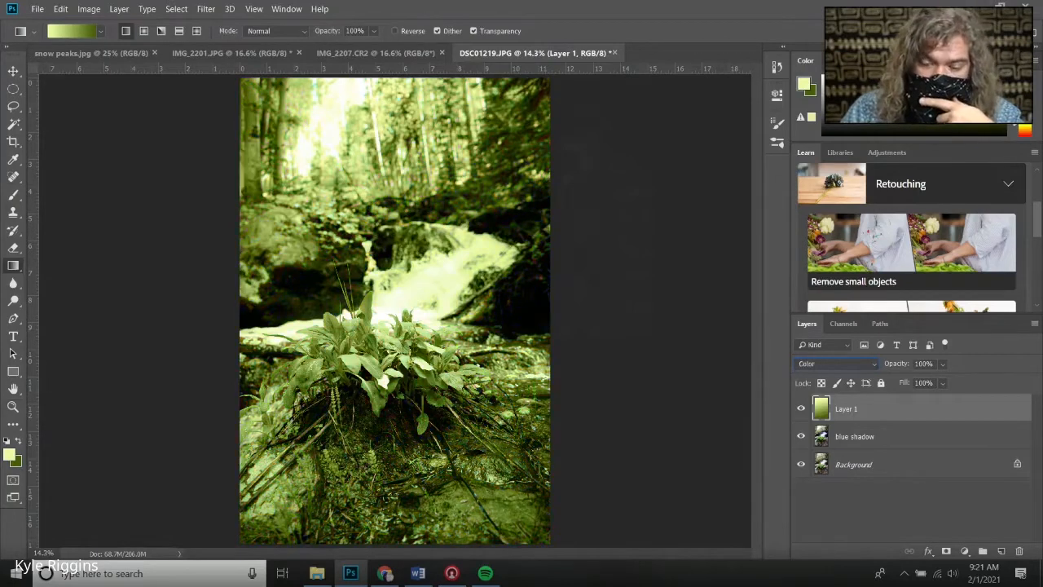
key("Up")
key("Up")
key("Up")
key("Up")
key("Up")
key("Up")
key("Up")
key("Up")
key("Up")
key("Up")
key("Up")
key("Up")
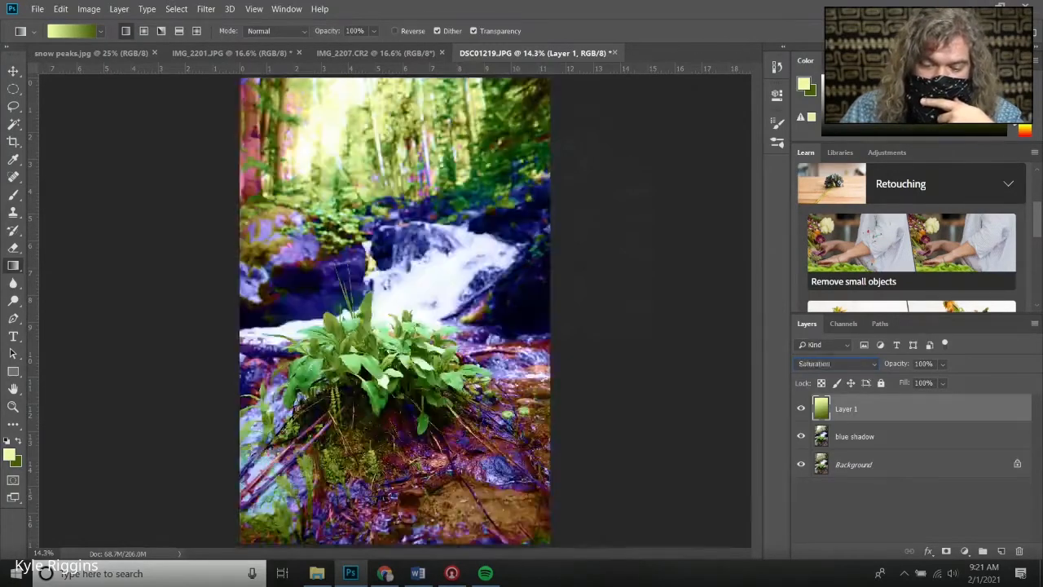
key("Up")
key("Up")
key("Up")
key("Up")
key("Up")
key("Up")
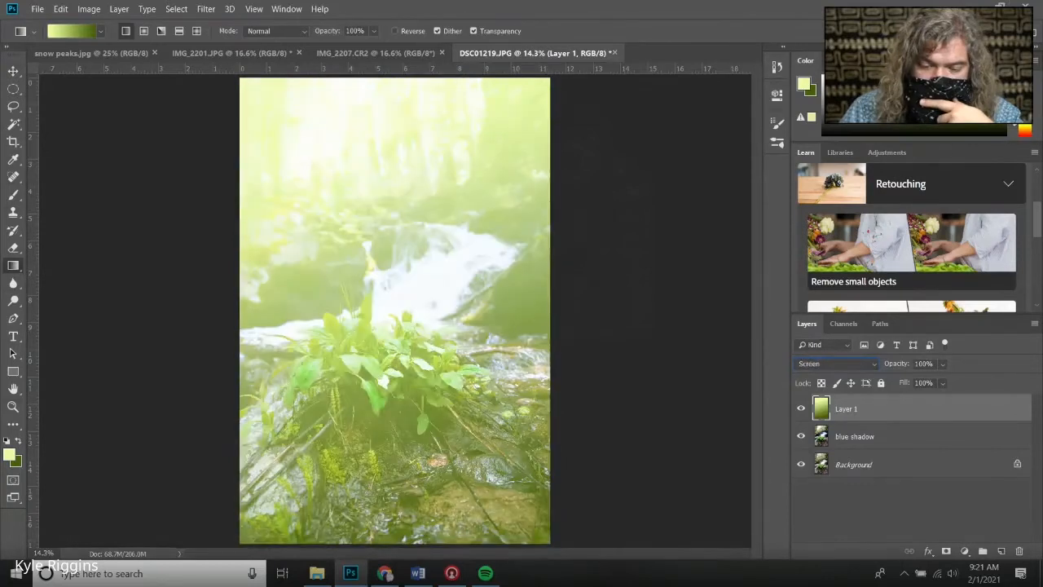
key("Up")
key("Up")
key("Up")
key("Up")
key("Up")
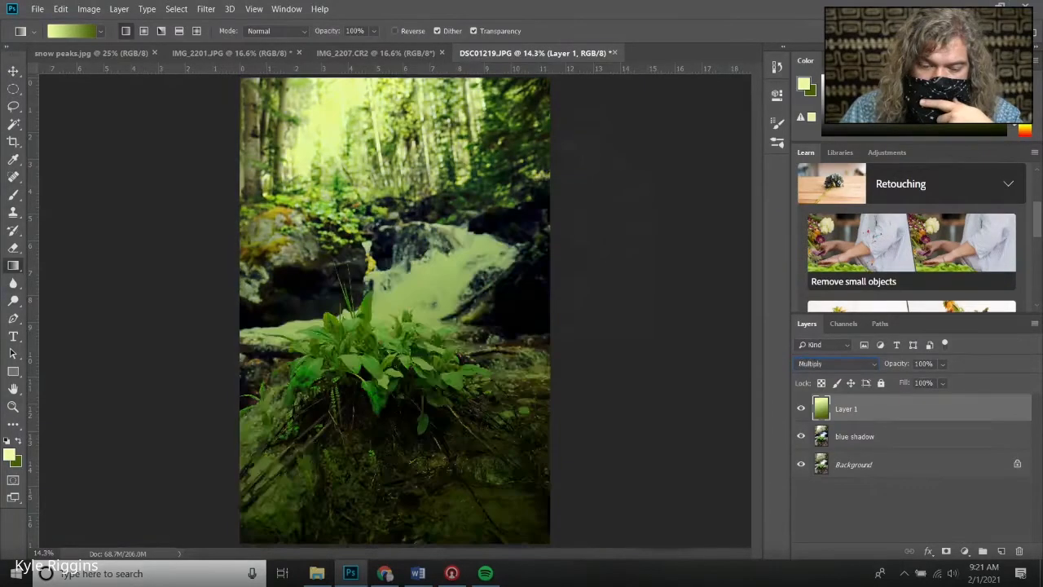
key("Up")
key("Down")
key("Up")
key("Up")
key("Up")
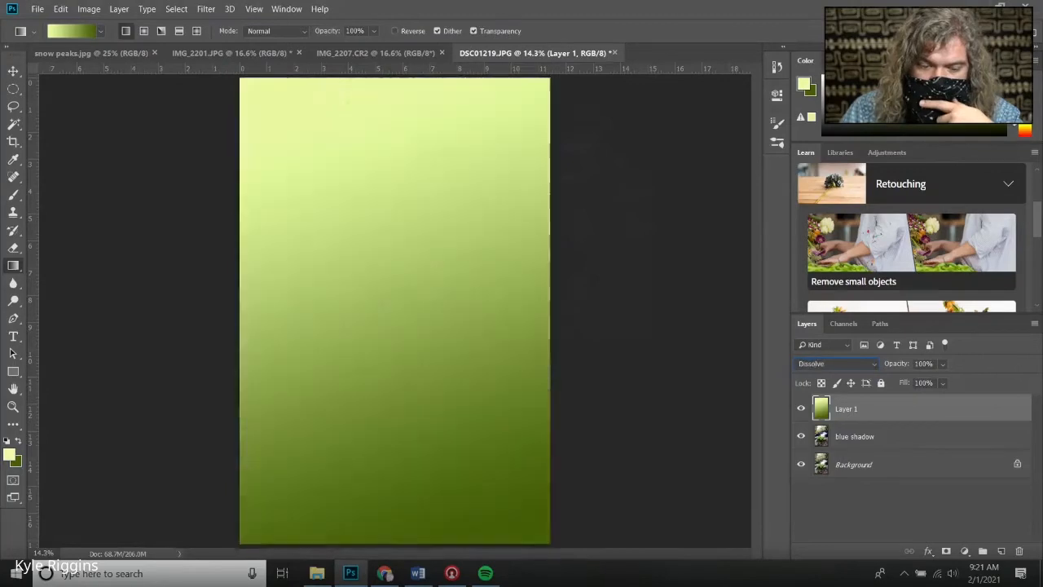
key("Down")
key("Down")
key("Down")
key("Down")
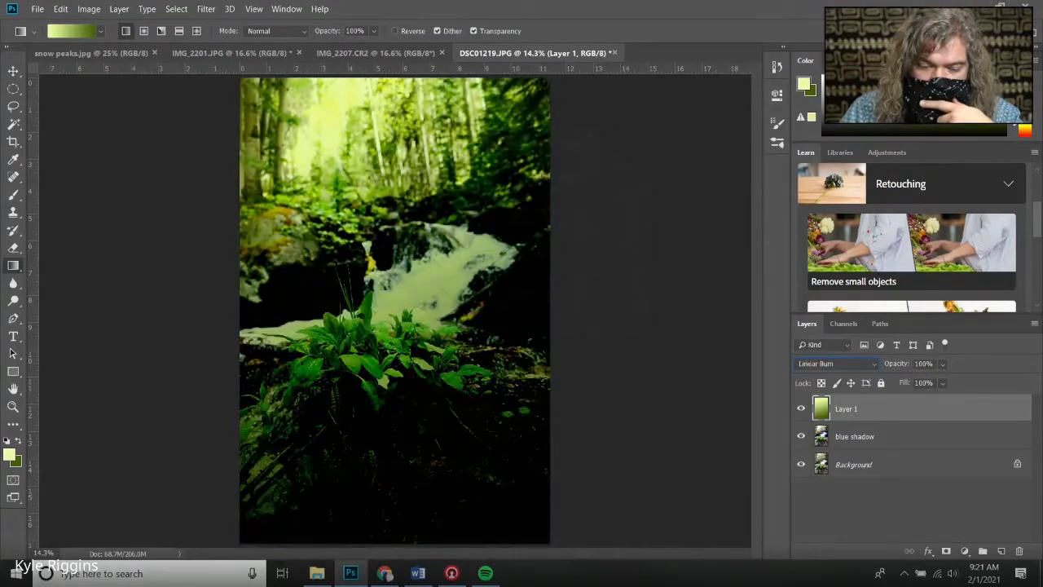
key("Up")
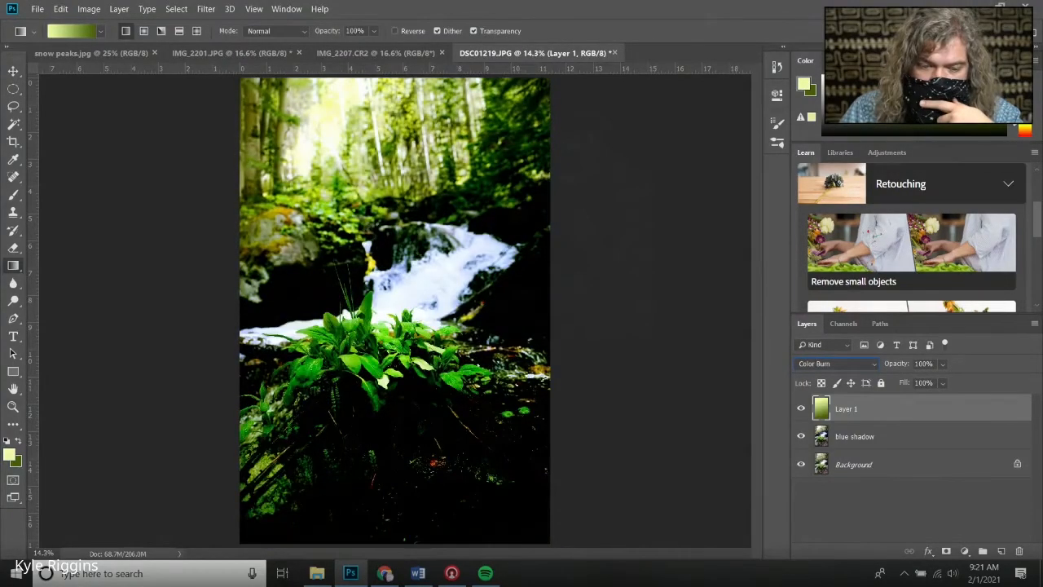
key("Down")
key("Down")
key("Down")
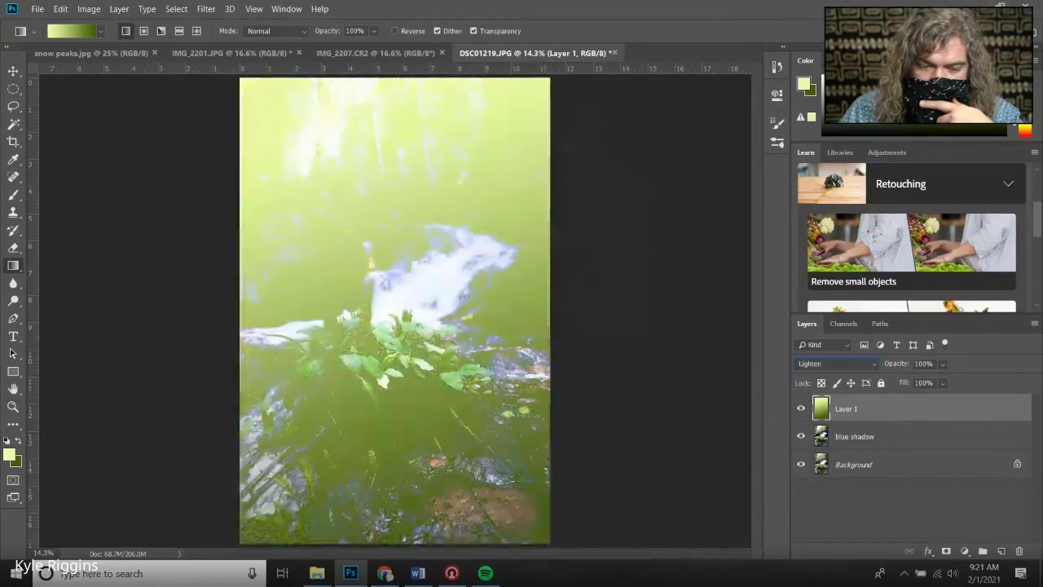
key("Down")
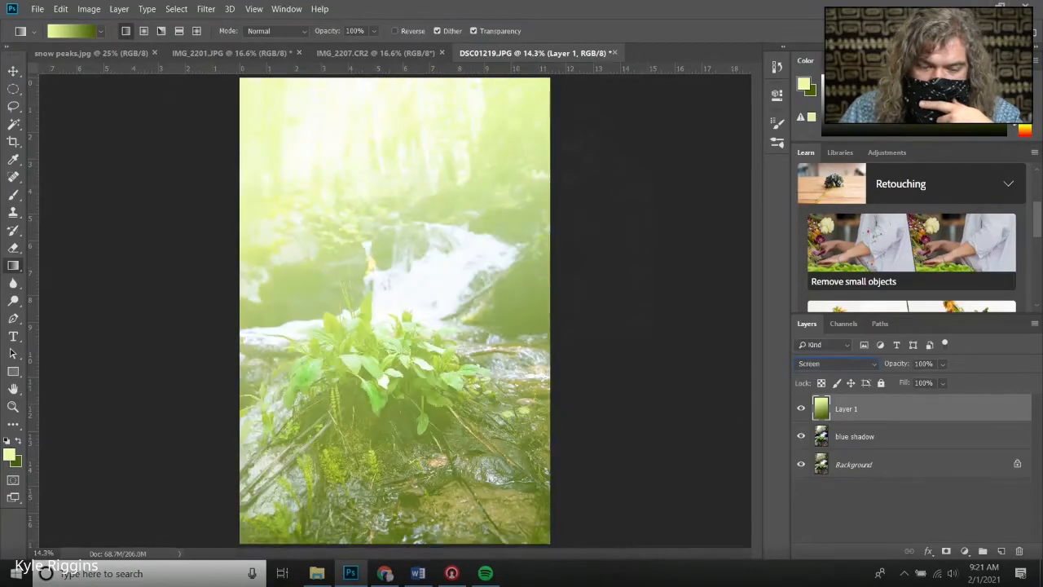
key("Down")
key("Up")
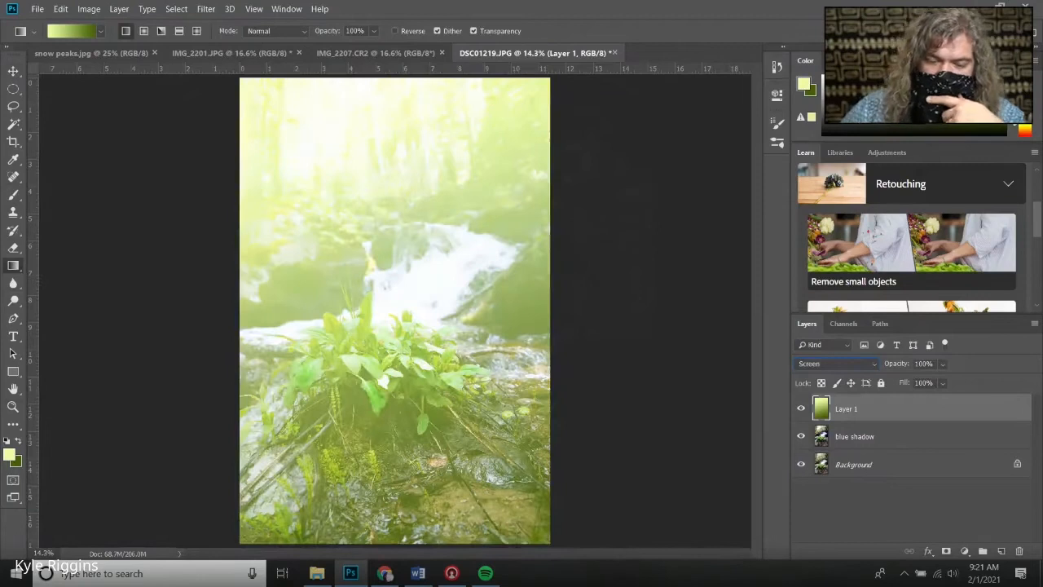
Lower the gradient layer's opacity to 10% and toggle its visibility to compare the effect
left_click(942, 364)
left_click_drag(905, 380, 900, 378)
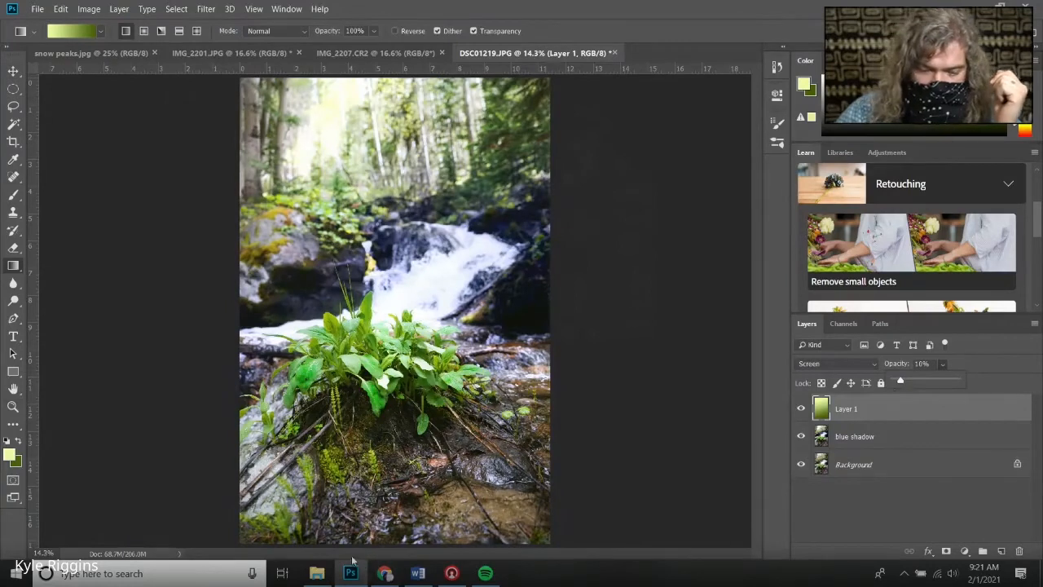
left_click(807, 413)
left_click(806, 412)
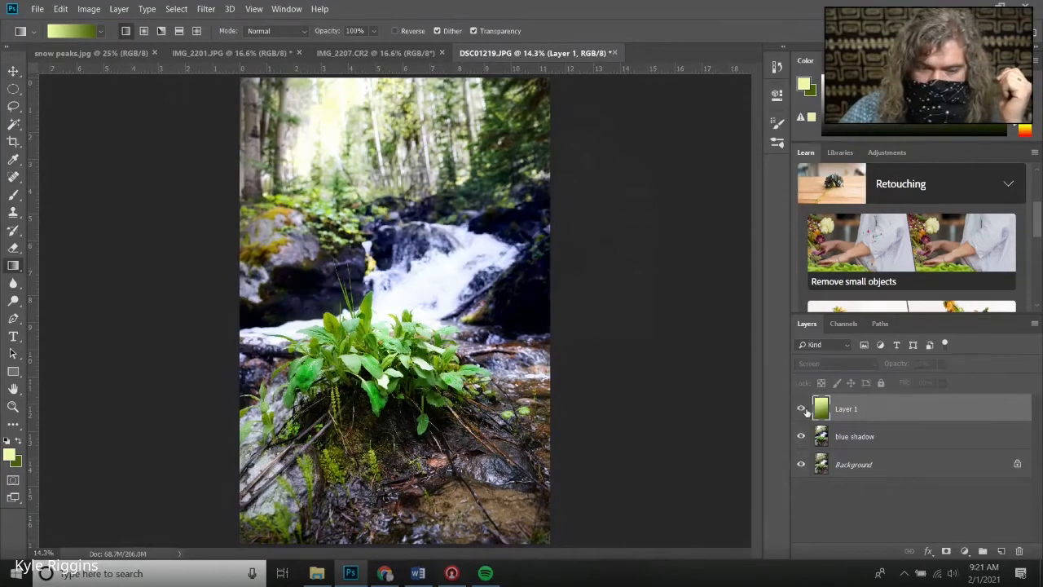
left_click(806, 411)
left_click(806, 411)
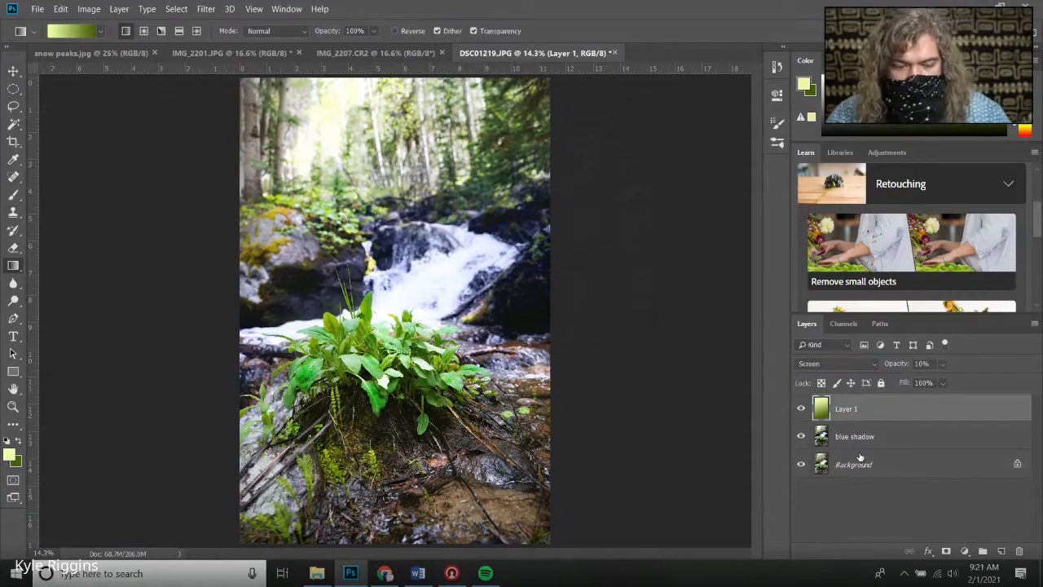
Erase the gradient layer over the fern and lower-left foreground with the Eraser tool
left_click(14, 249)
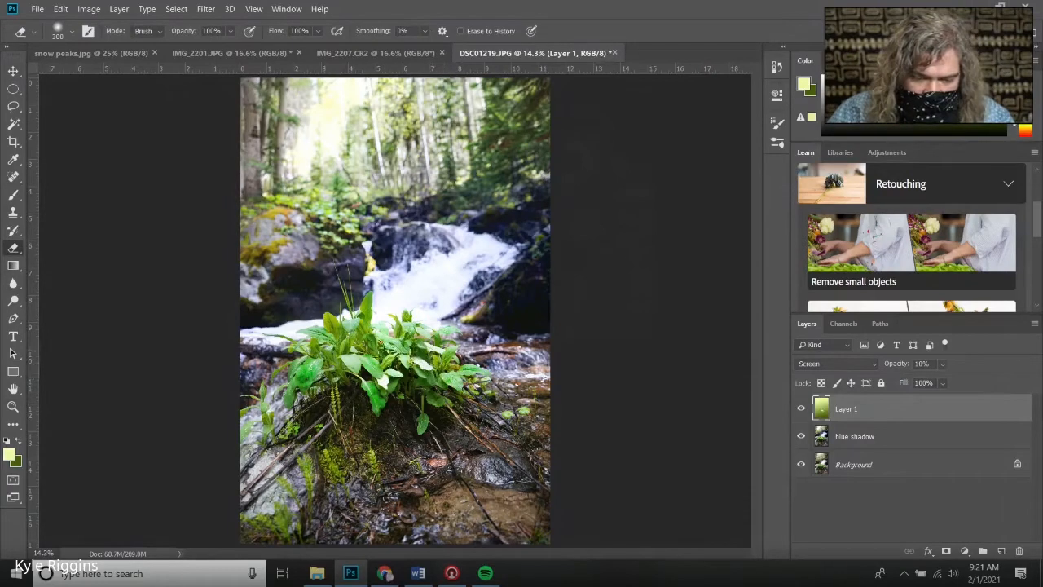
mouse_move(348, 348)
left_mouse_down()
mouse_move(358, 326)
mouse_move(335, 355)
mouse_move(331, 342)
mouse_move(311, 363)
left_mouse_up()
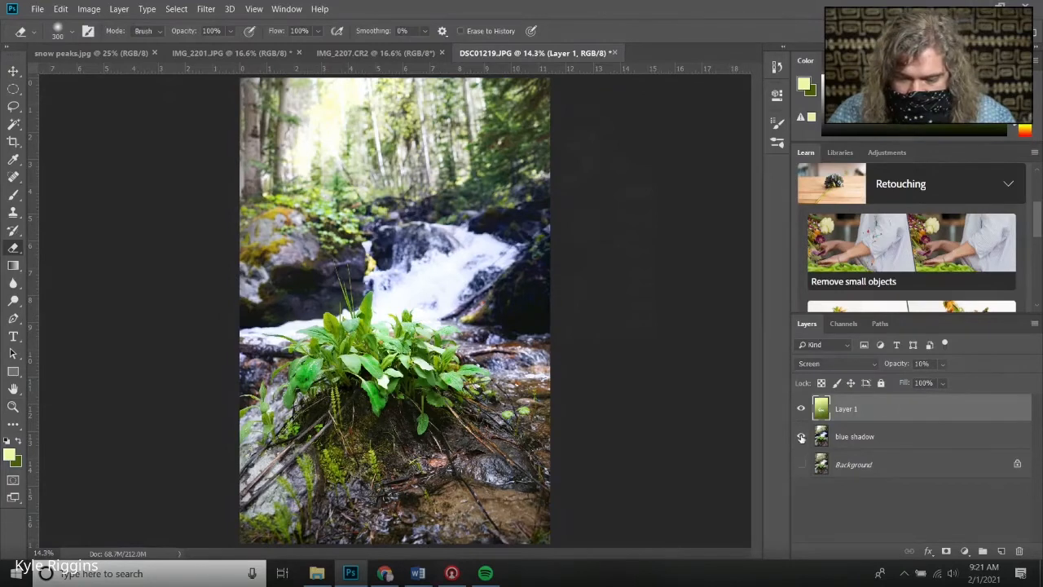
left_click(801, 437)
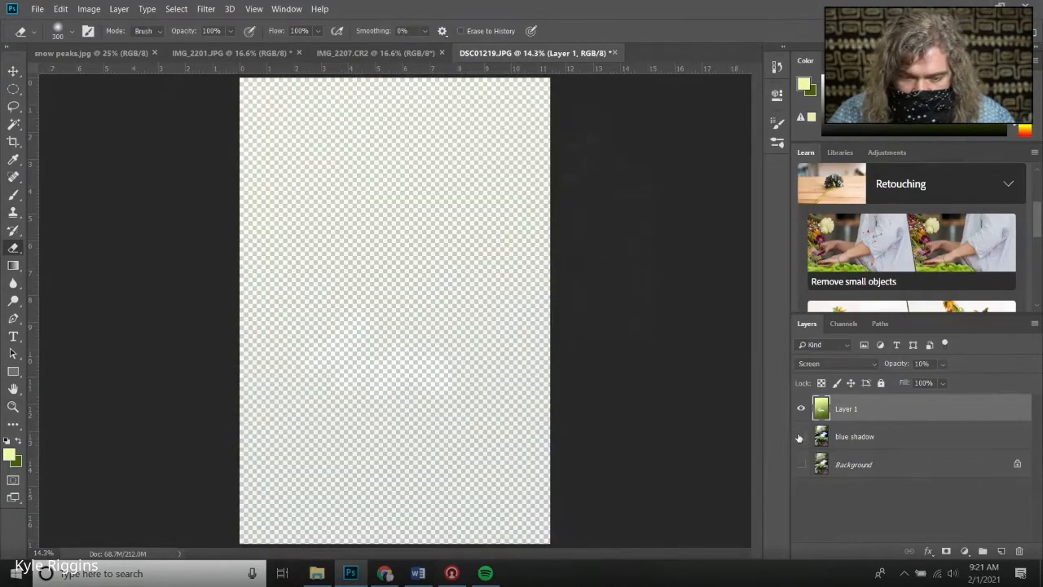
left_click(801, 437)
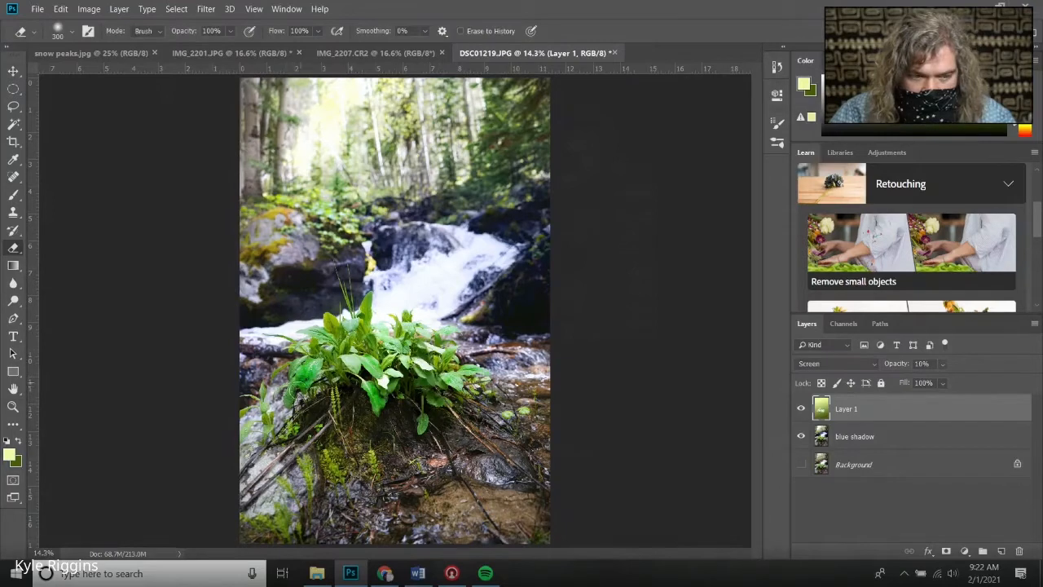
mouse_move(396, 368)
left_mouse_down()
mouse_move(331, 398)
mouse_move(330, 466)
mouse_move(351, 468)
mouse_move(321, 479)
mouse_move(266, 538)
mouse_move(319, 463)
left_mouse_up()
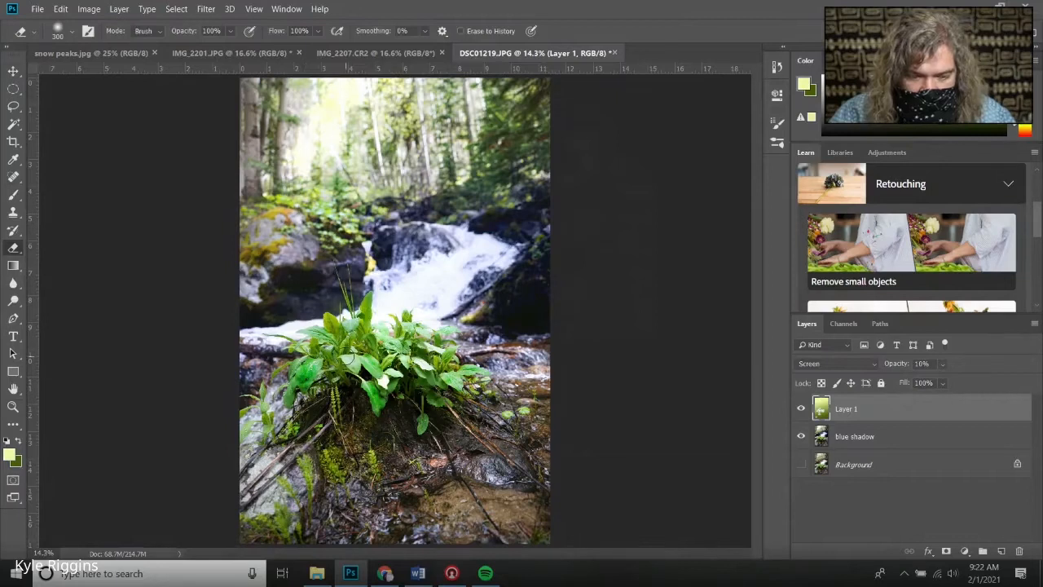
Merge the visible gradient and blue shadow layers into one, then show the Background layer again
left_click(871, 441, "shift")
right_click(869, 401)
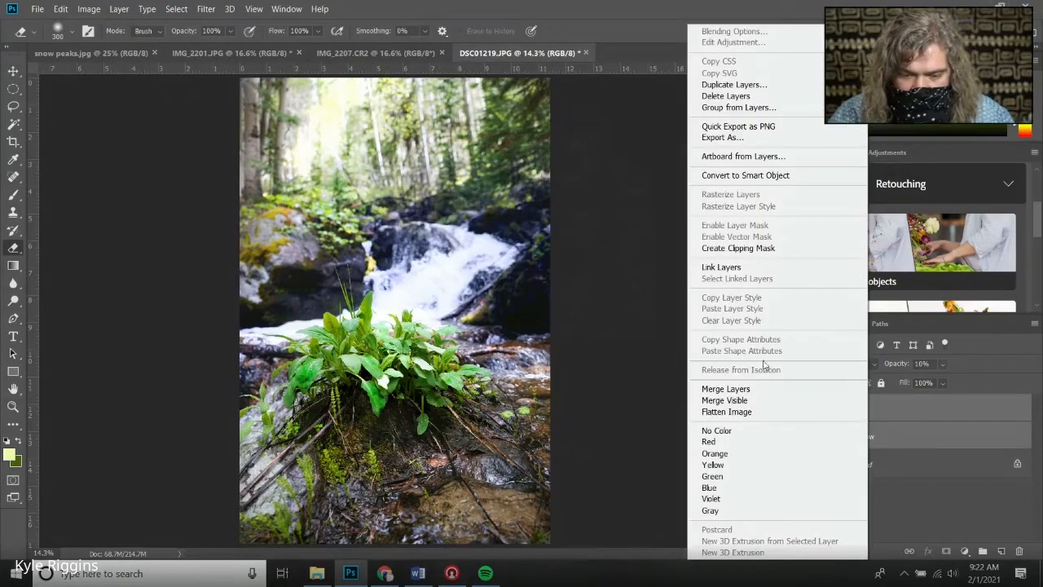
left_click(756, 390)
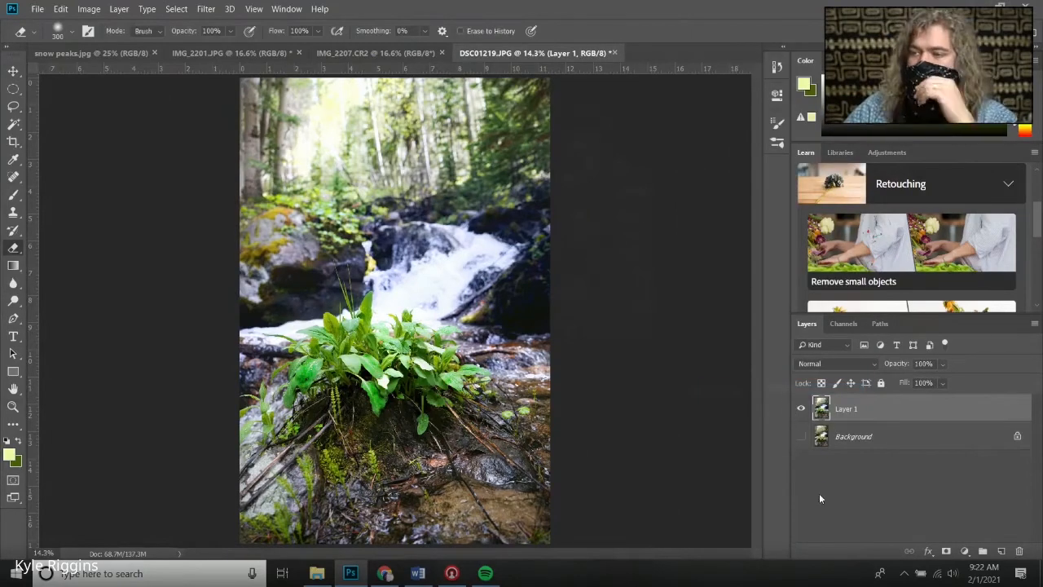
left_click(804, 436)
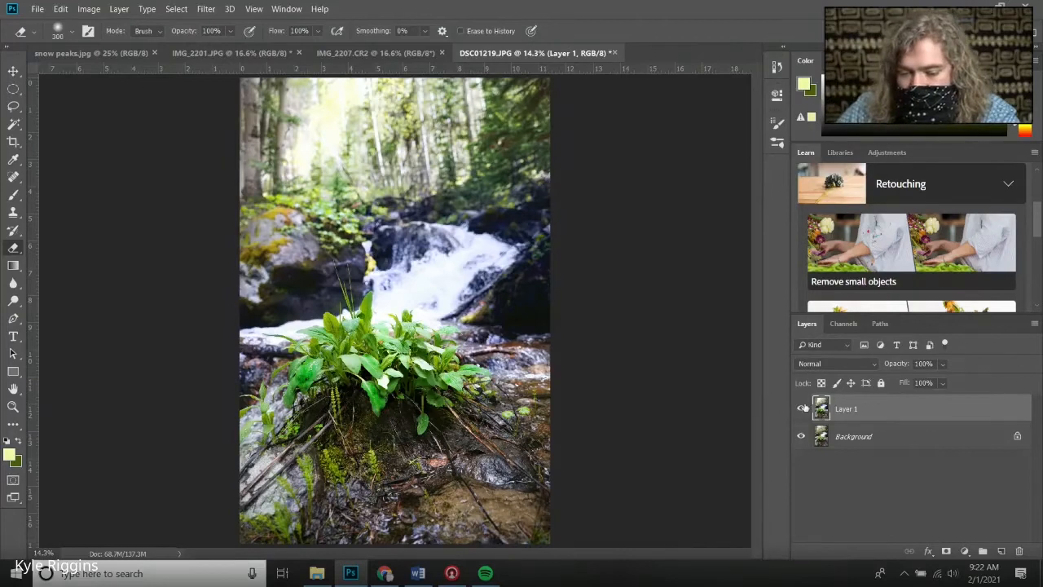
Toggle the merged layer's visibility repeatedly to compare the edit against the original Background
left_click(801, 408)
left_click(802, 408)
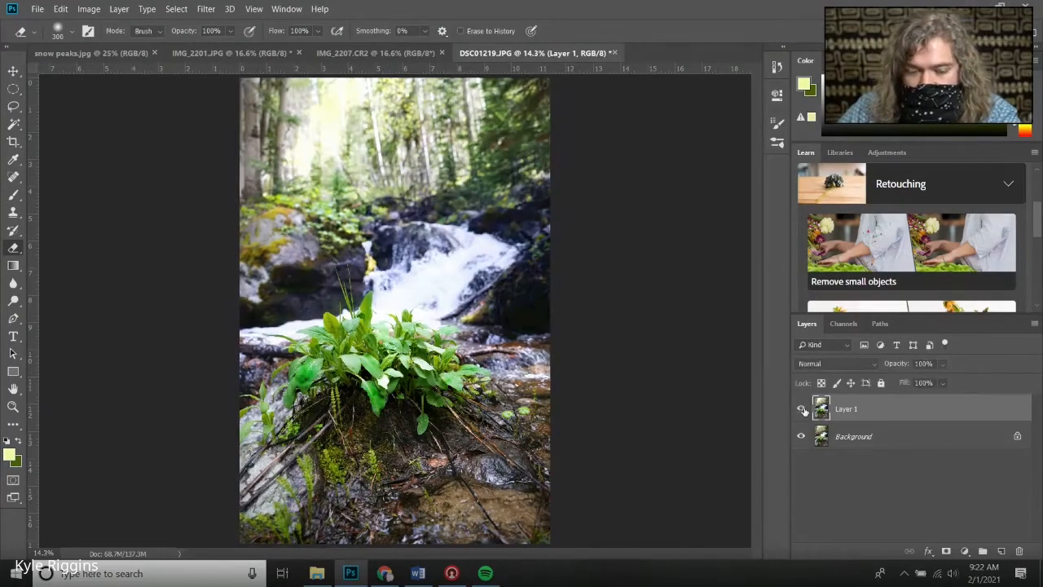
left_click(802, 408)
left_click(801, 408)
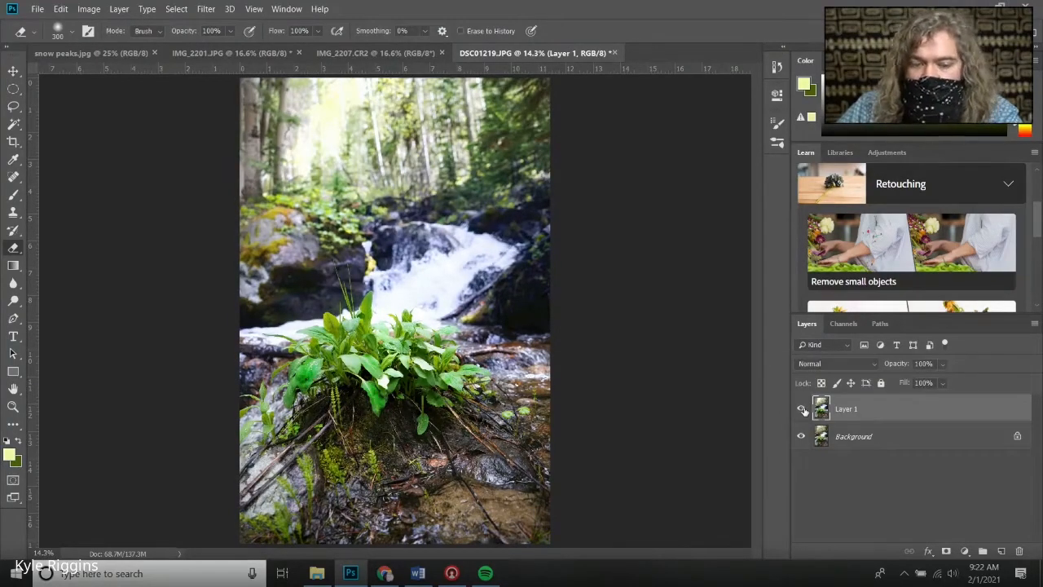
left_click(801, 408)
left_click(801, 408)
left_click(802, 408)
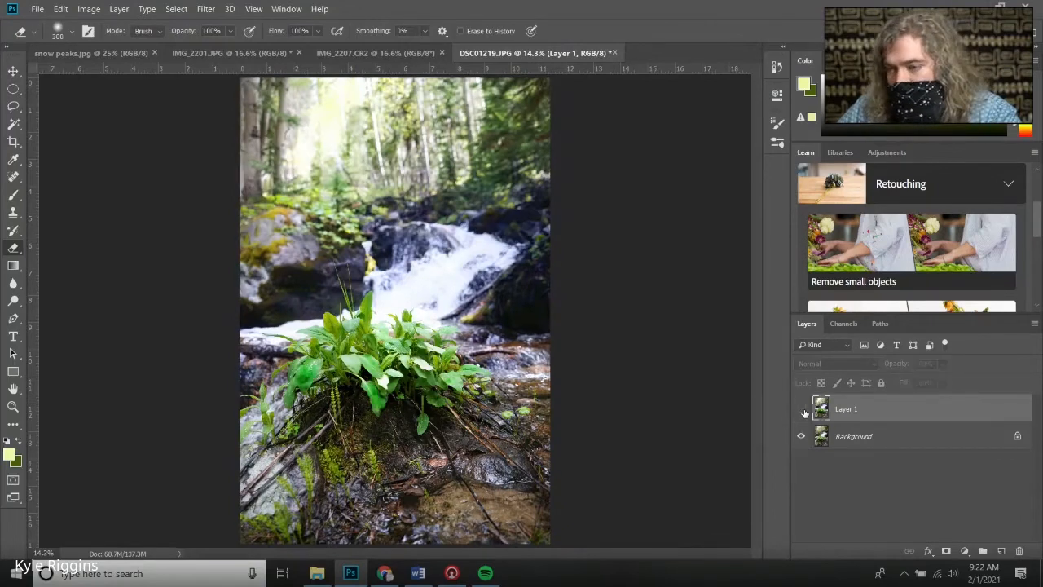
left_click(802, 408)
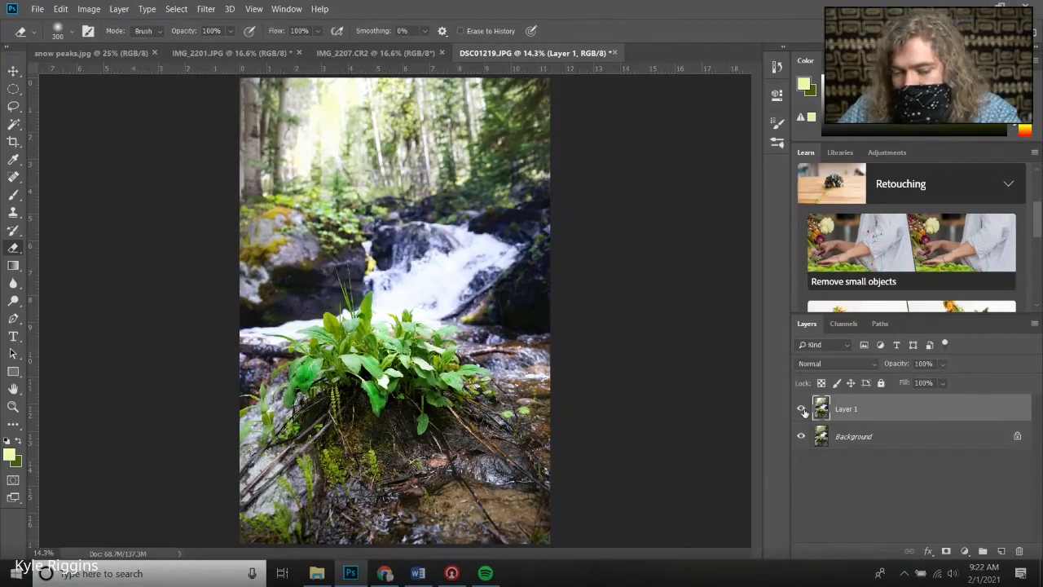
Toggle Layer 1's visibility a few more times to compare the edited image with the original
left_click(802, 409)
left_click(802, 409)
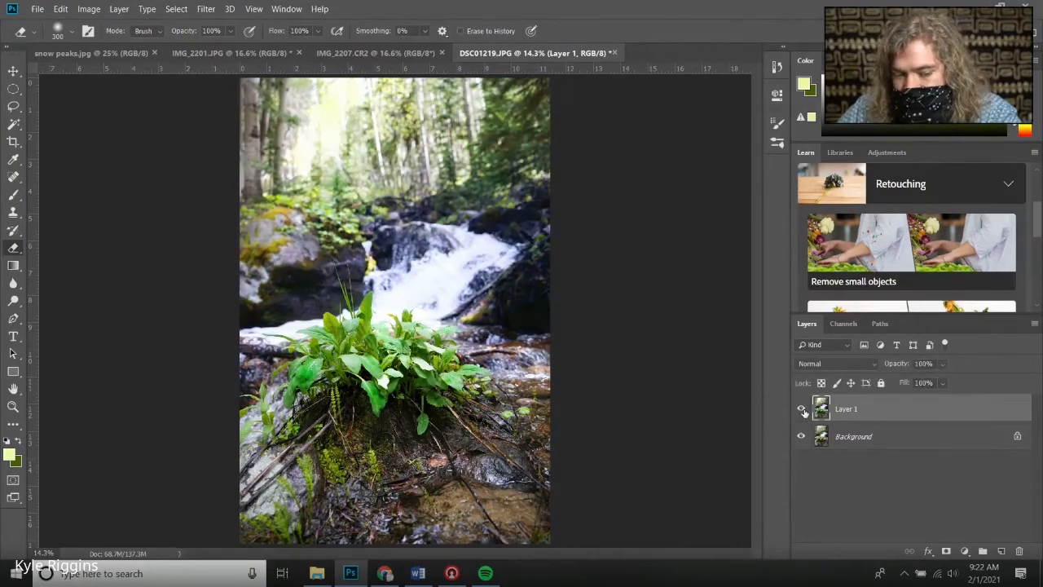
left_click(802, 408)
left_click(801, 409)
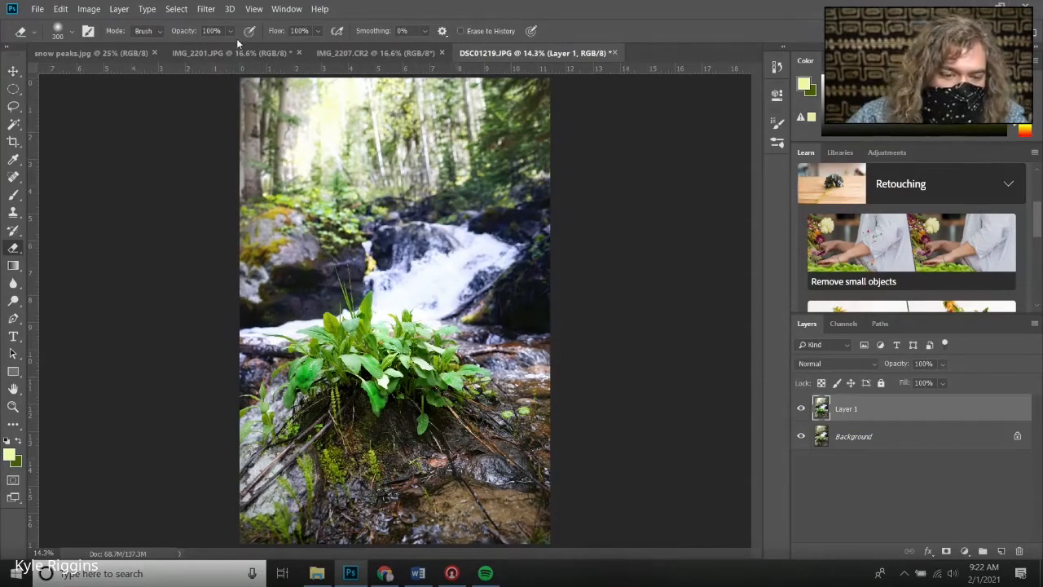
left_click(205, 9)
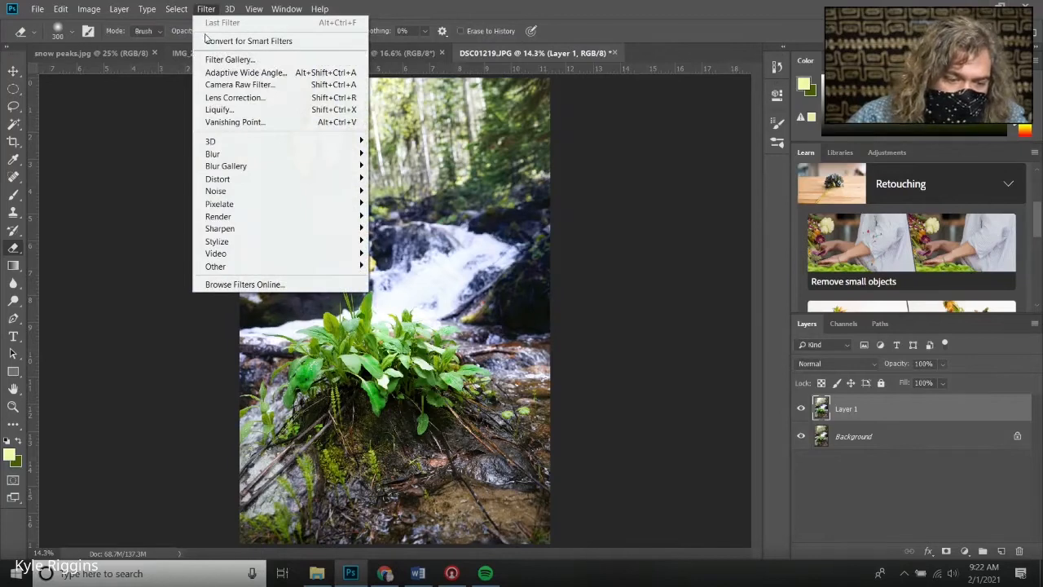
mouse_move(236, 230)
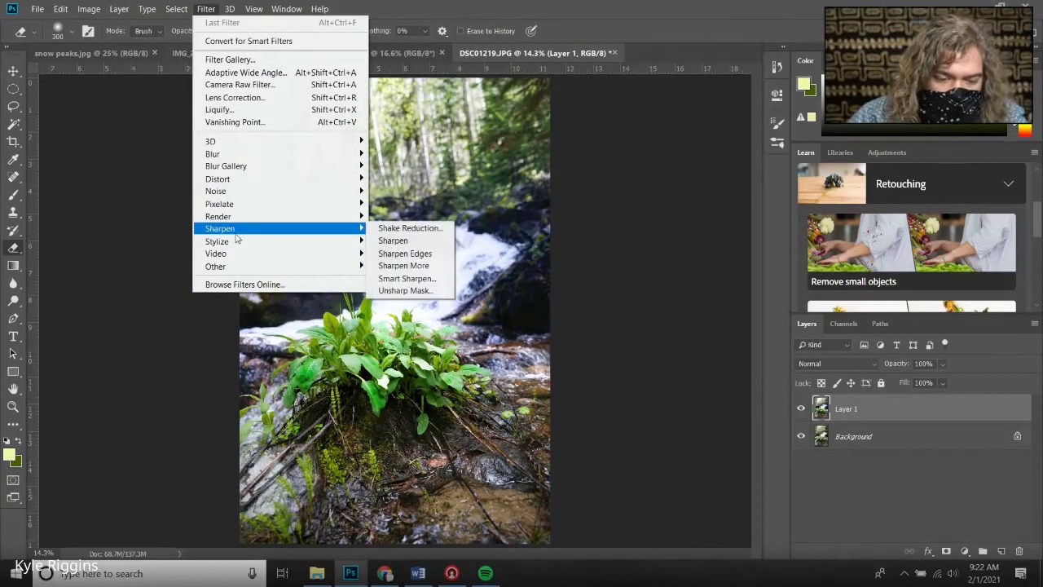
left_click(407, 278)
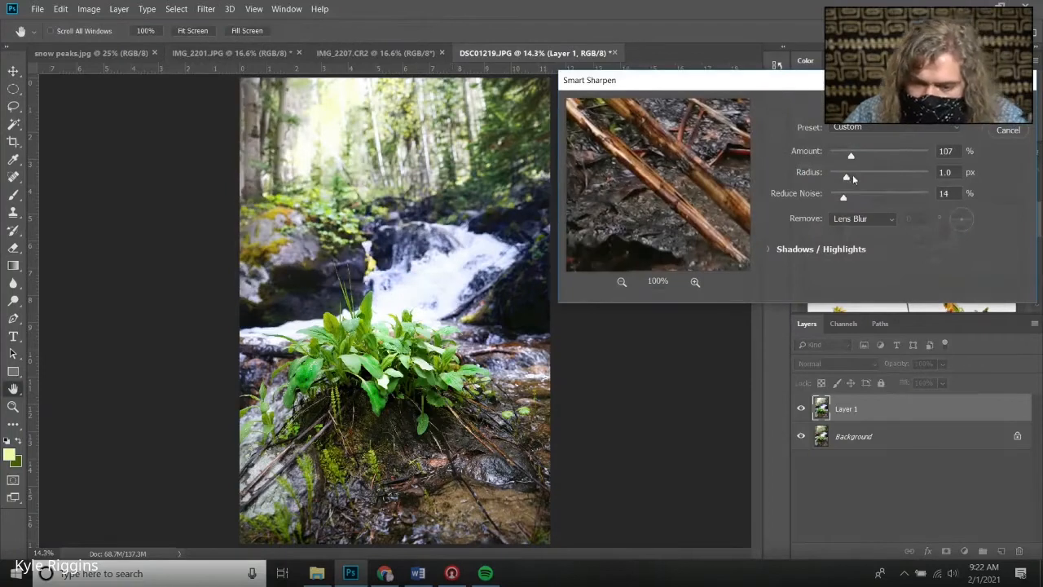
left_click_drag(851, 157, 838, 198)
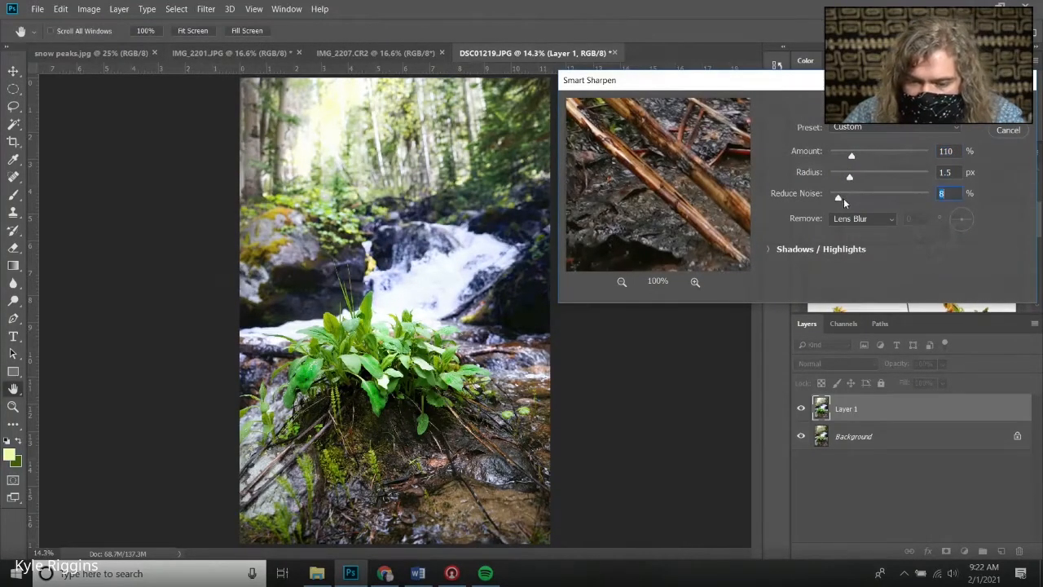
left_click(844, 198)
left_click_drag(852, 156, 860, 154)
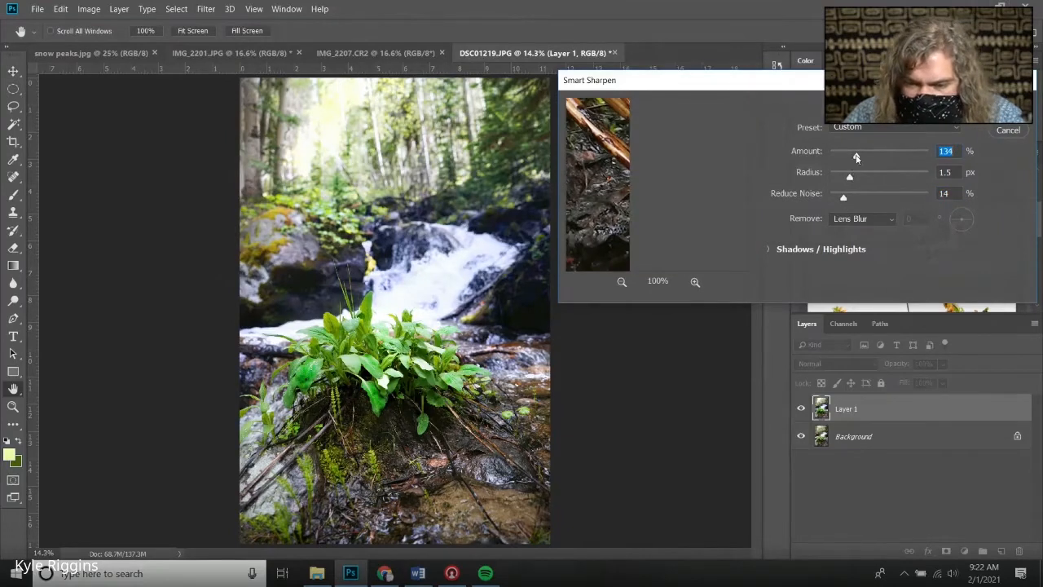
left_click_drag(856, 157, 860, 153)
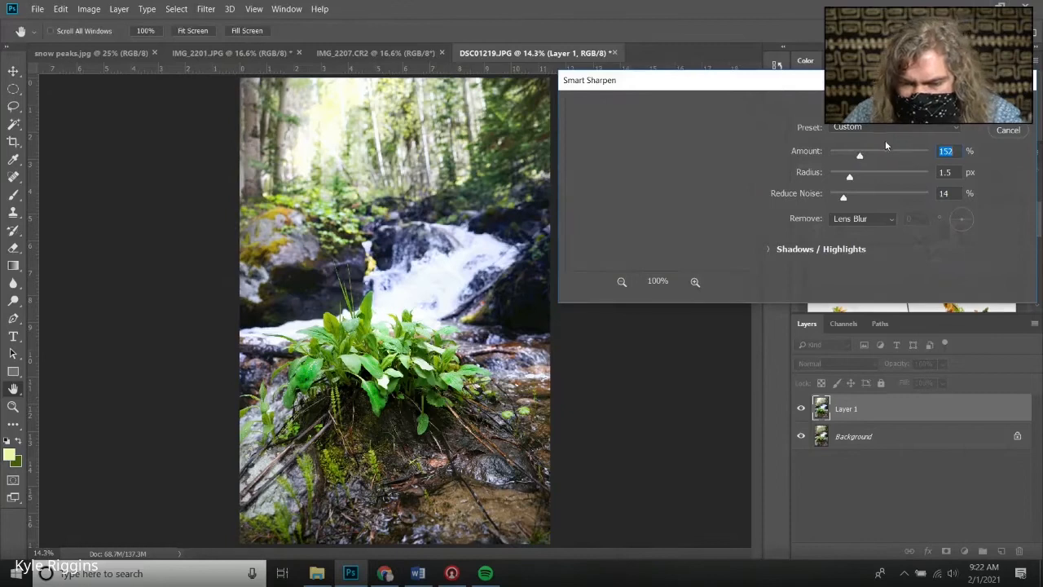
left_click(1008, 111)
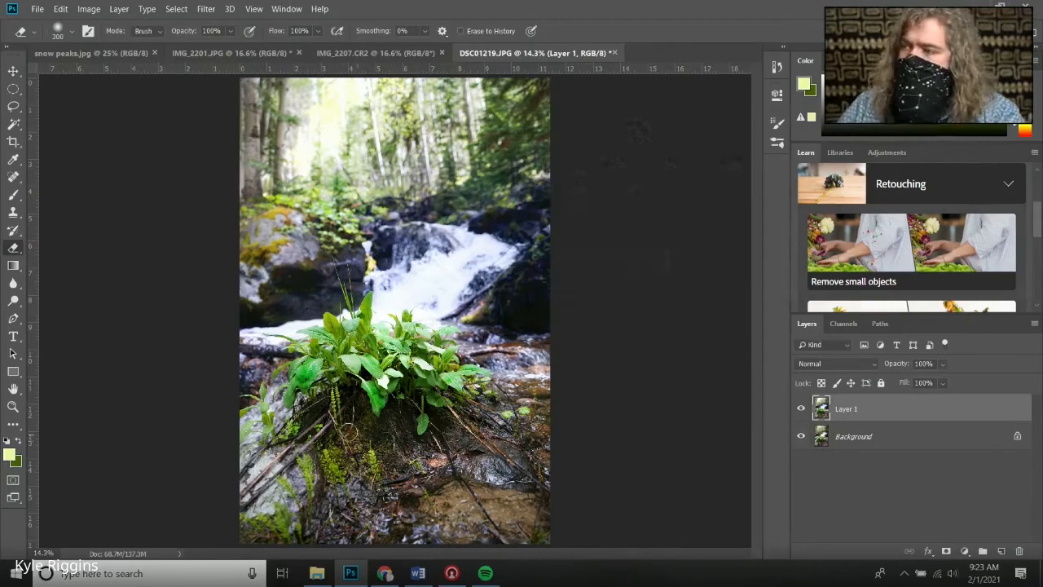
Compare Layer 1 against the Background once more by switching its visibility off and on
left_click(801, 408)
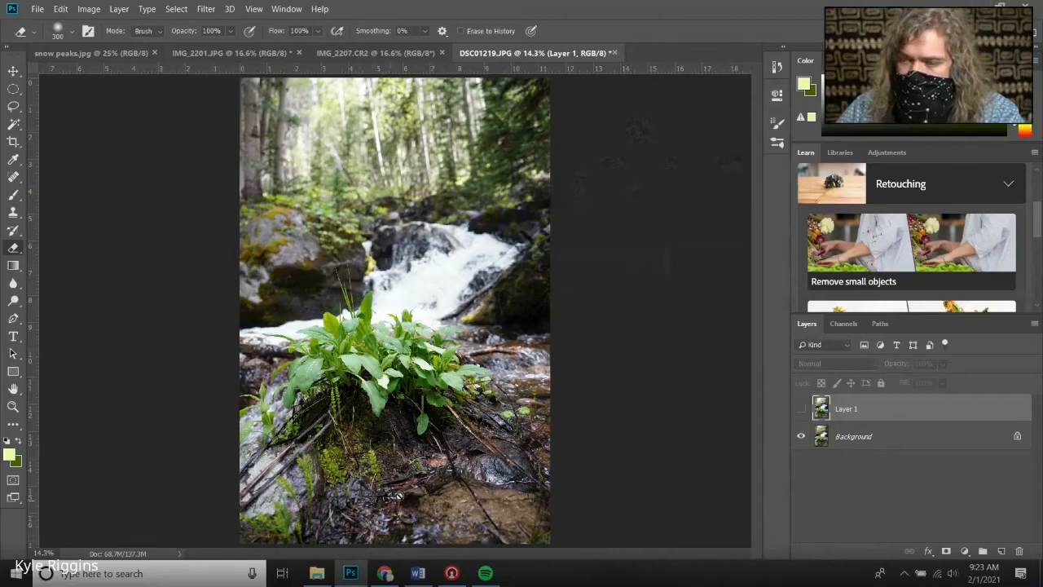
left_click(802, 409)
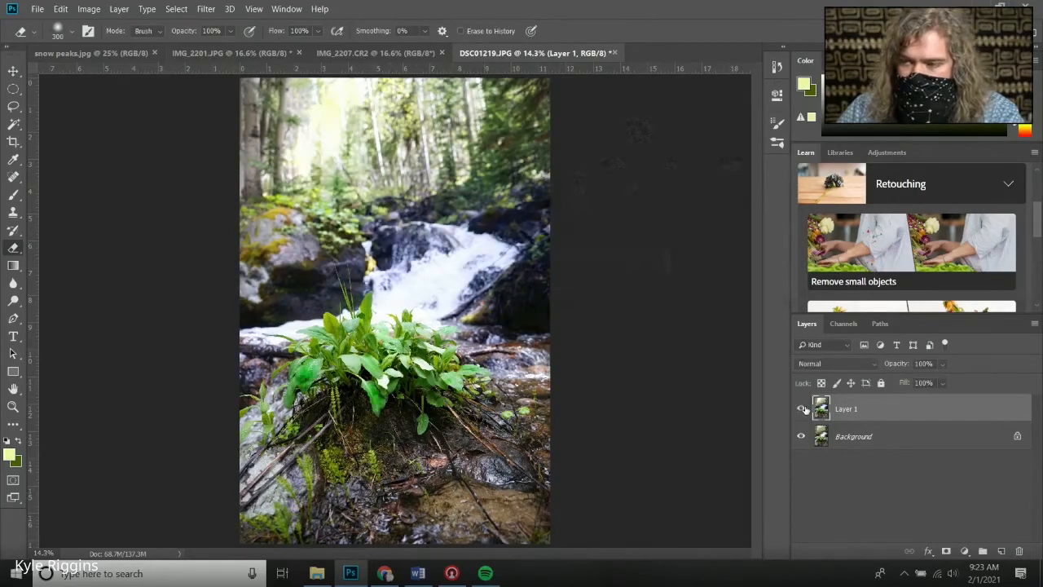
left_click(802, 409)
left_click(801, 409)
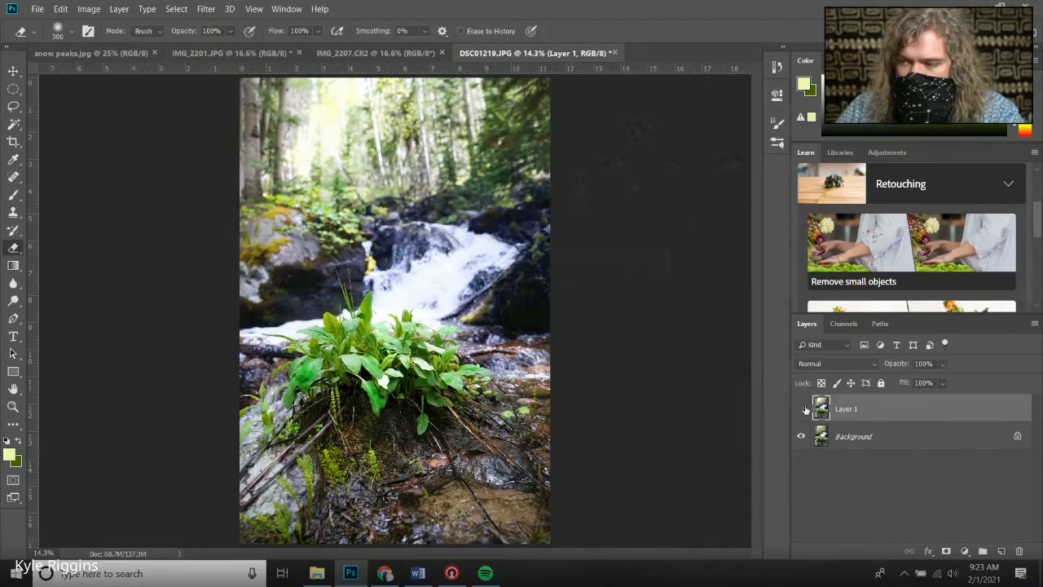
left_click(803, 409)
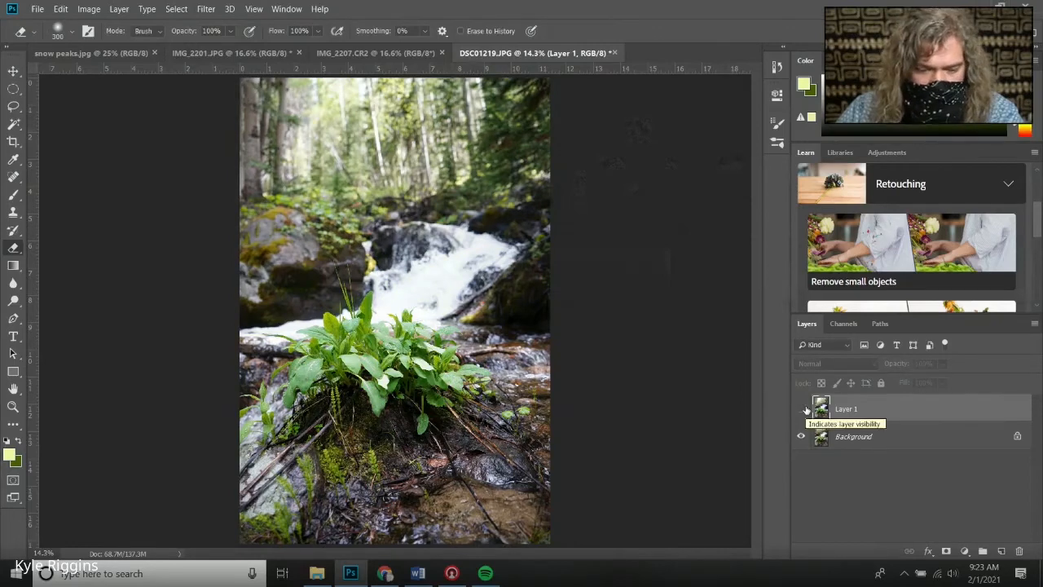
left_click(802, 409)
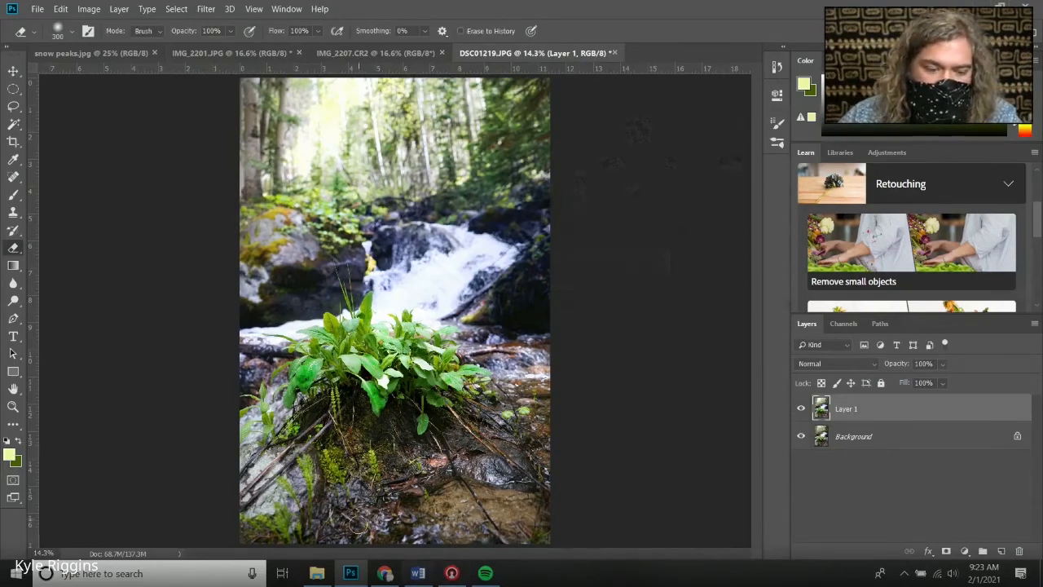
Switch to Pixlr E in the browser and set the foreground color to yellow-green #D5FE06
left_click(384, 573)
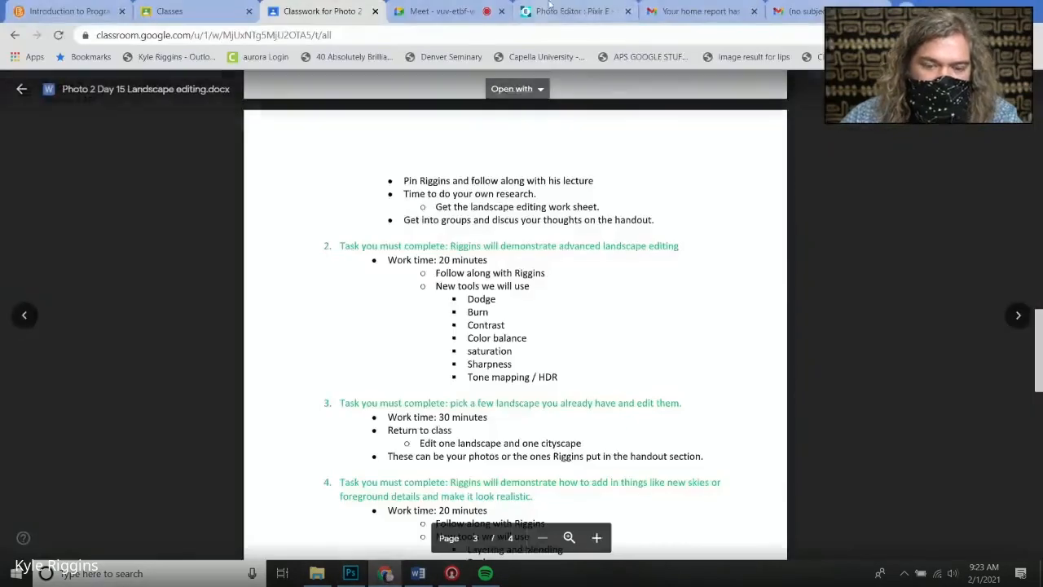
left_click(575, 12)
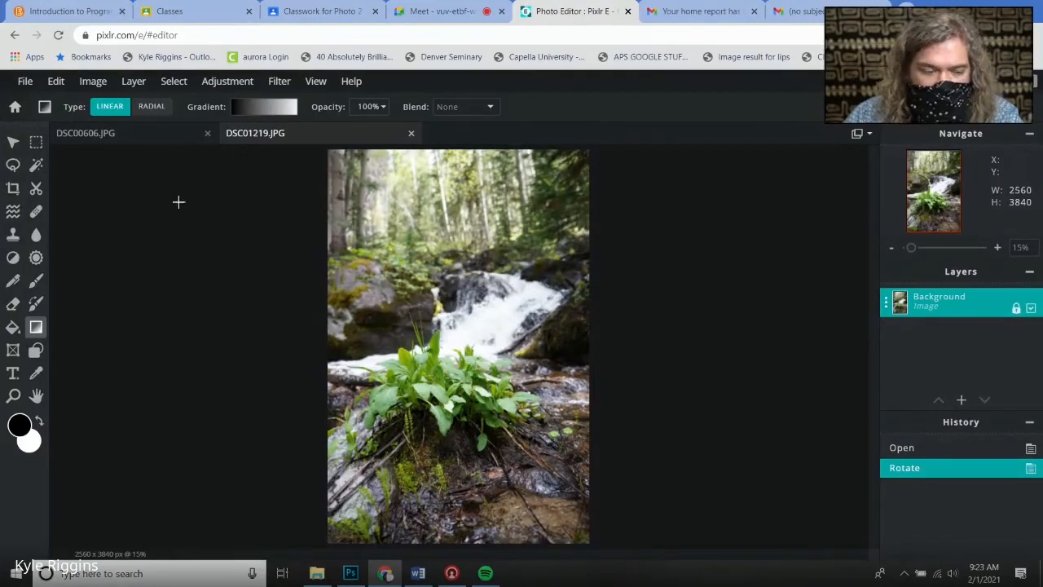
left_click(20, 425)
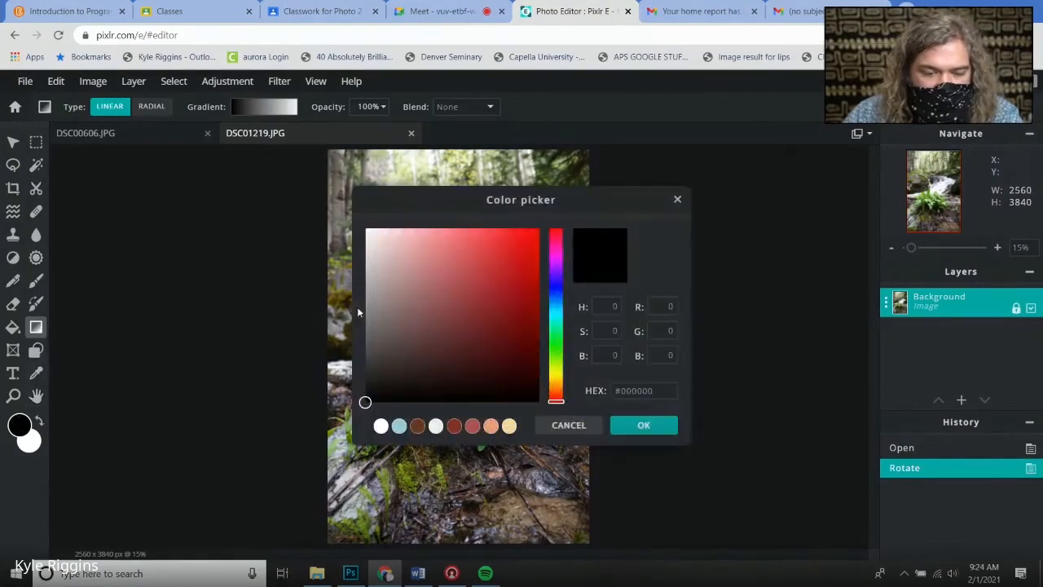
left_click_drag(558, 349, 559, 372)
left_click(536, 232)
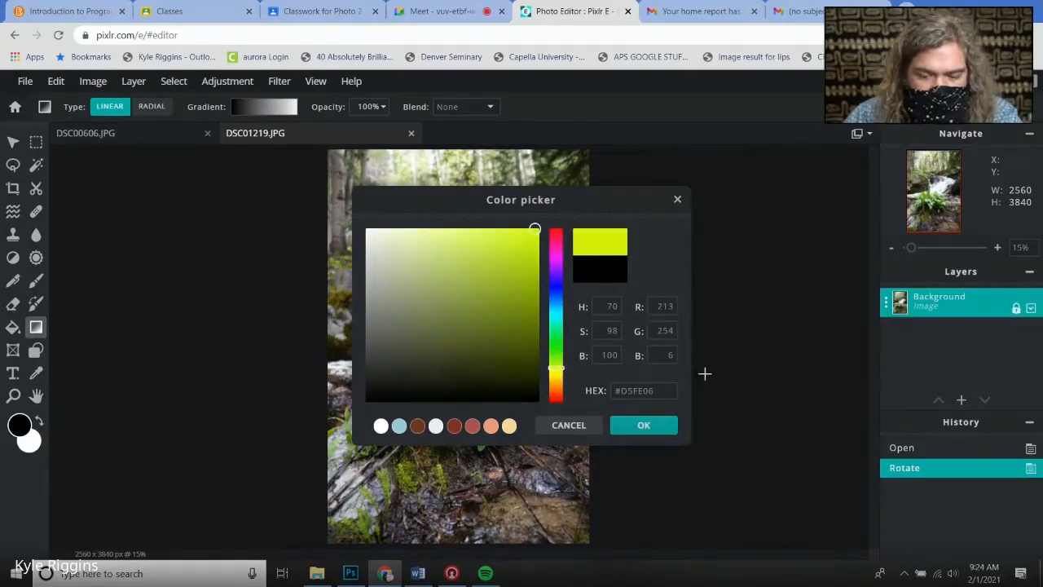
left_click(644, 425)
Set the background color to dark blue #041395
left_click(31, 441)
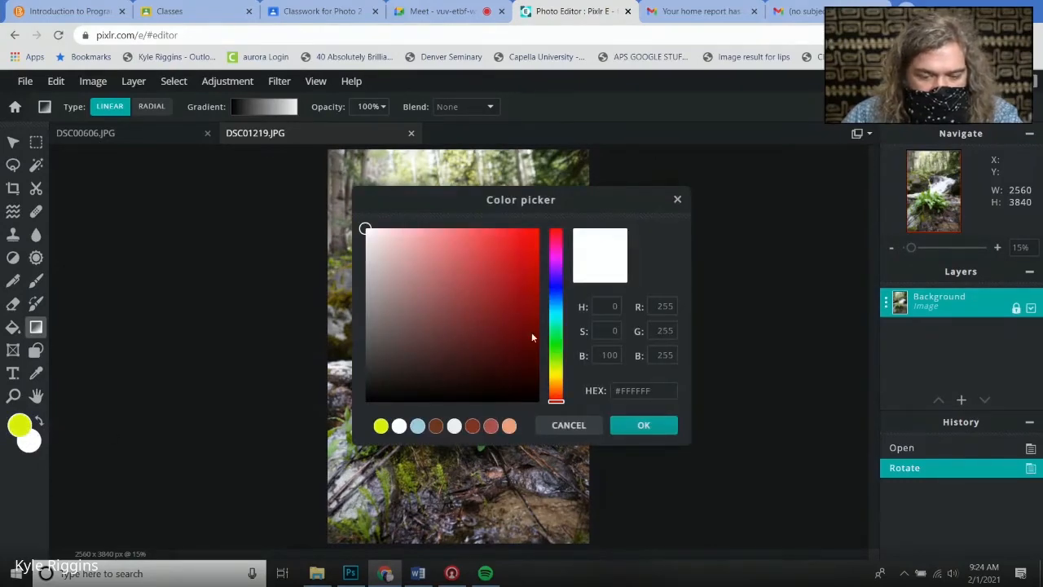
left_click(556, 289)
left_click(533, 300)
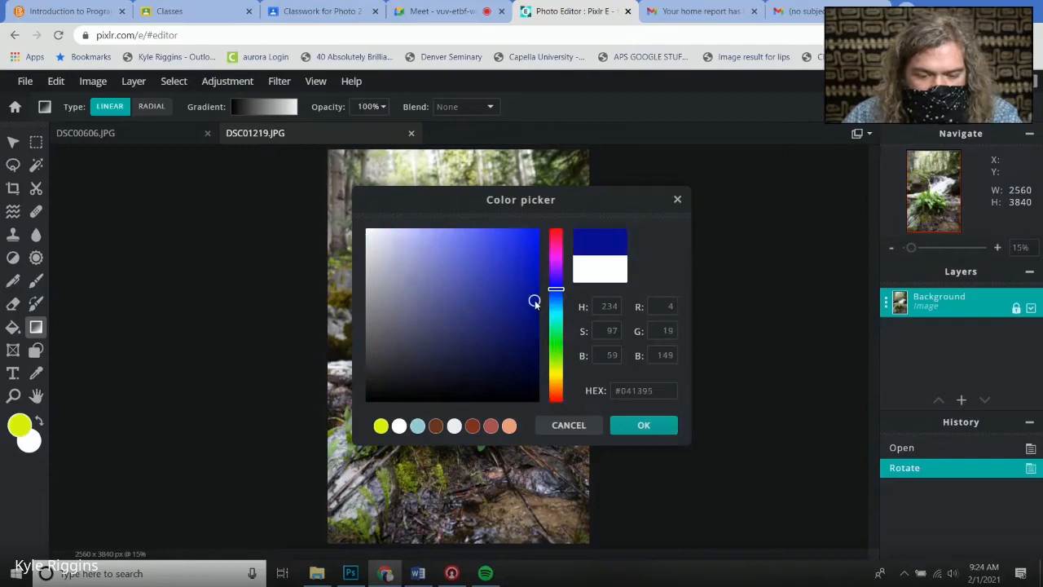
left_click(621, 426)
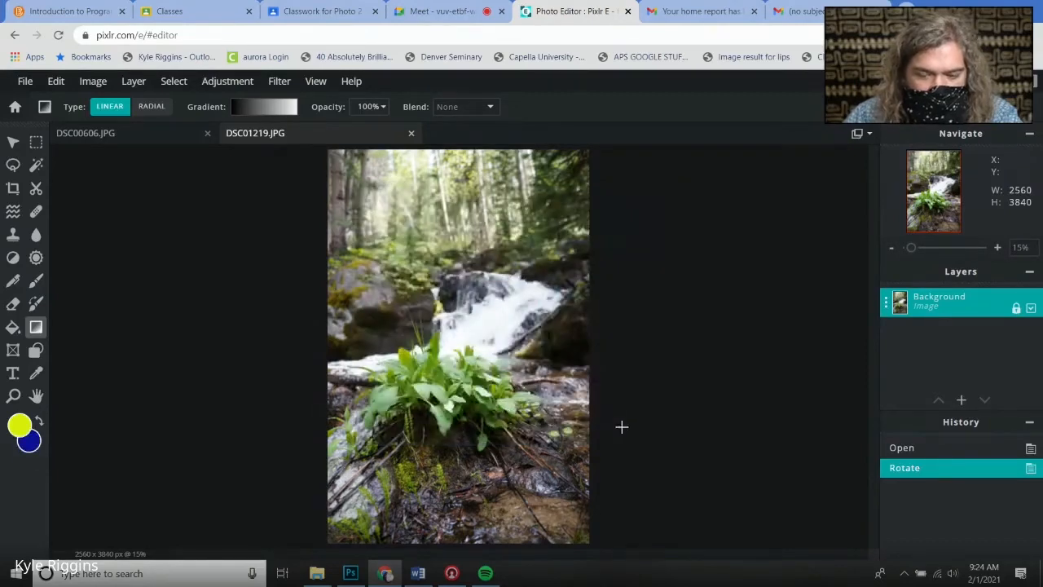
Add a new layer, draw a trial gradient on it and undo that gradient
left_click(134, 81)
left_click(143, 101)
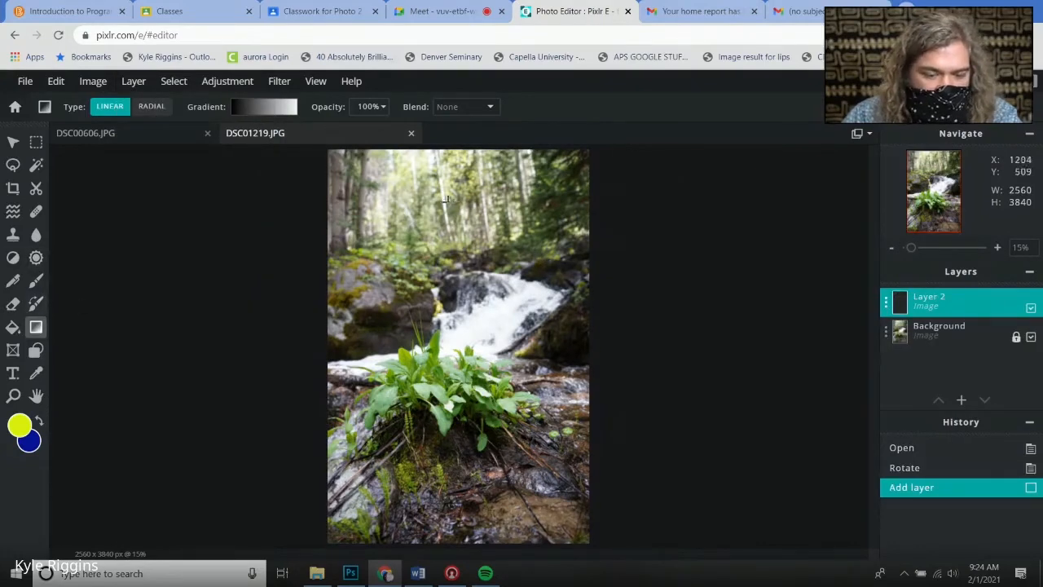
left_click_drag(446, 205, 537, 526)
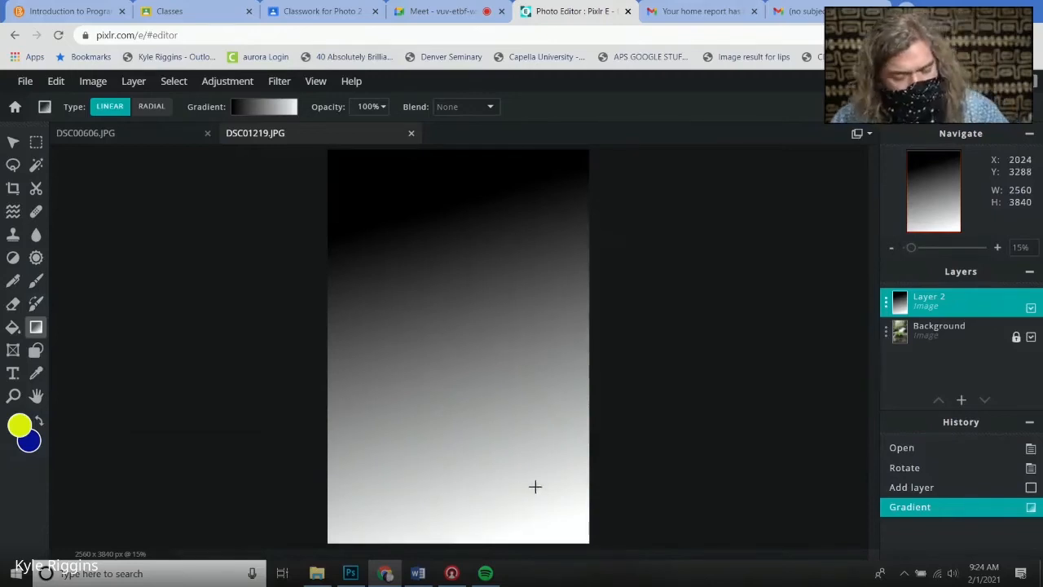
key("ctrl+z")
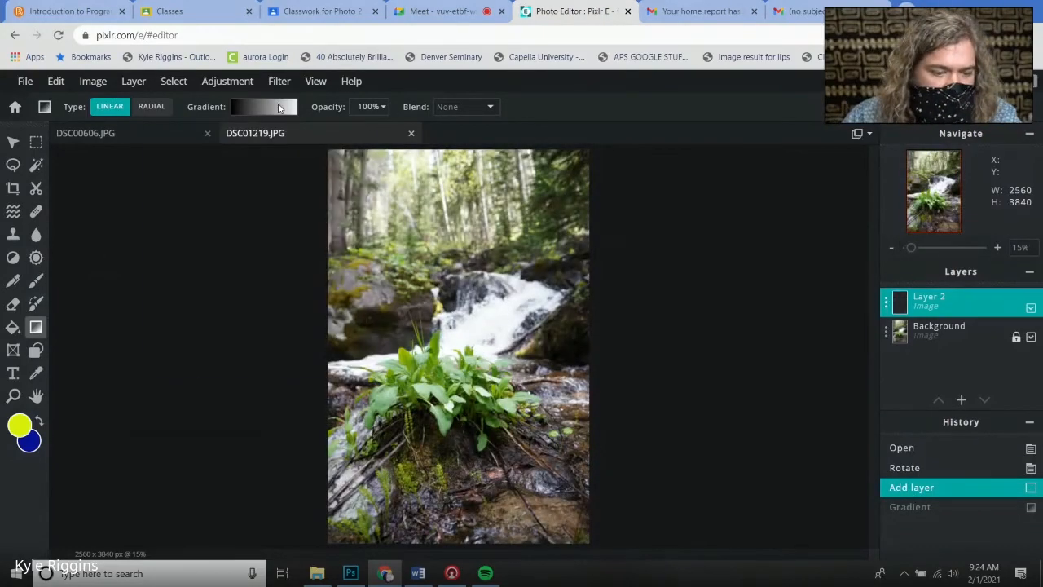
Select the yellow-to-blue gradient preset and fill Layer 2 with a linear gradient from top to bottom
left_click(279, 108)
left_click(165, 241)
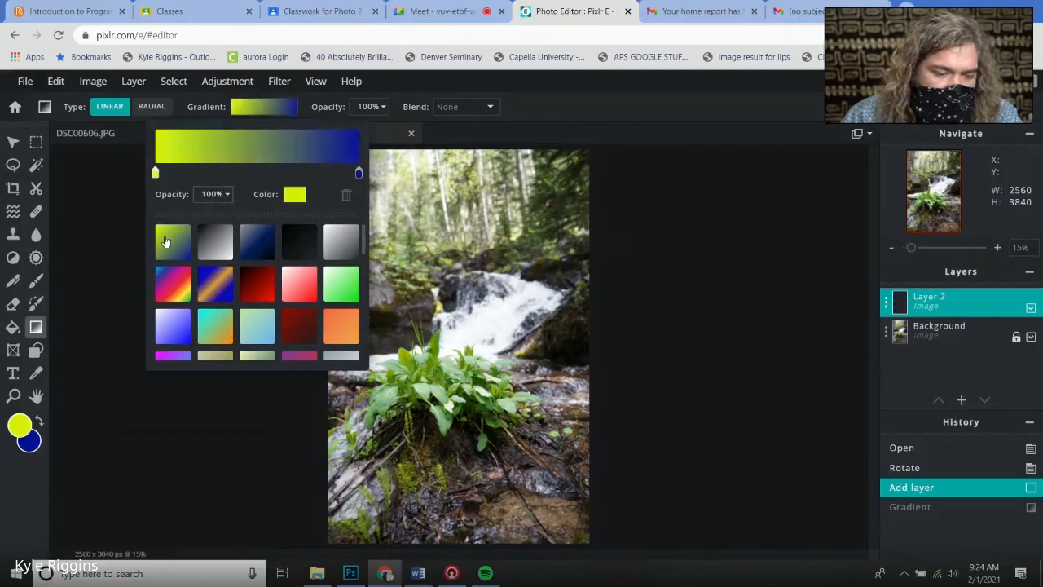
left_click(747, 265)
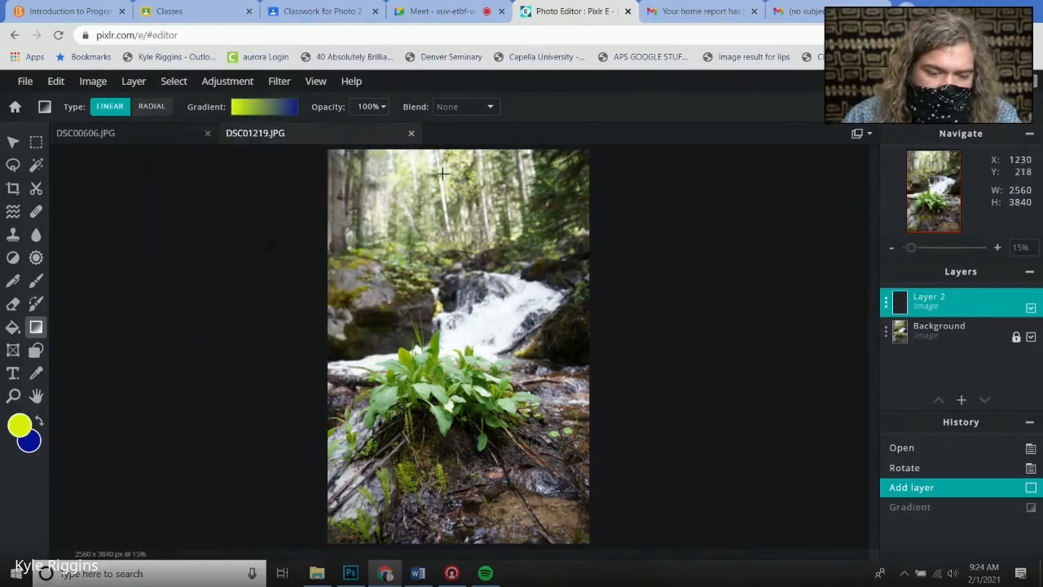
left_click_drag(428, 178, 564, 528)
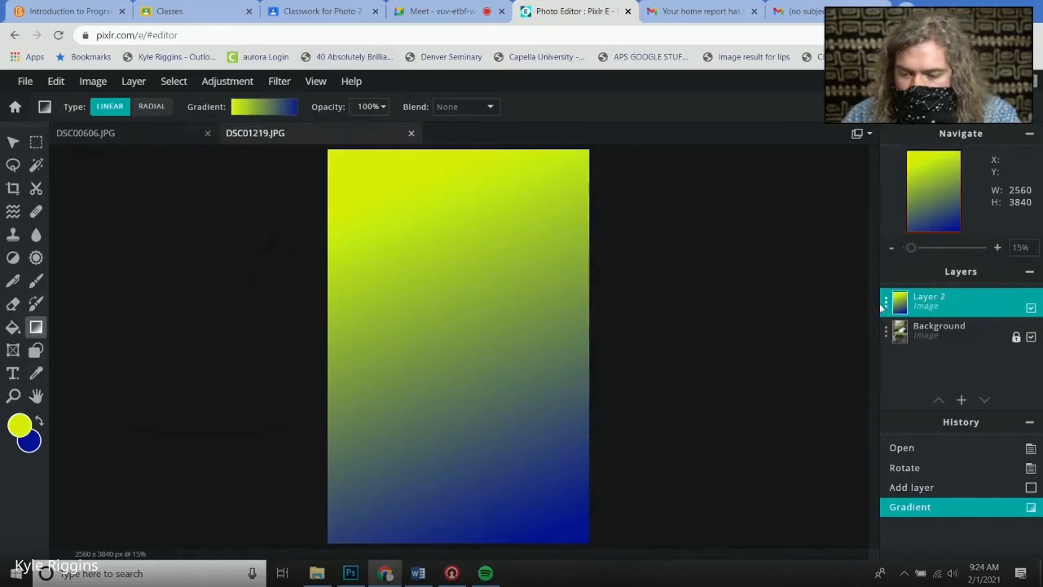
Set Layer 2's blend mode to Screen and its transparency to 59
left_click(885, 302)
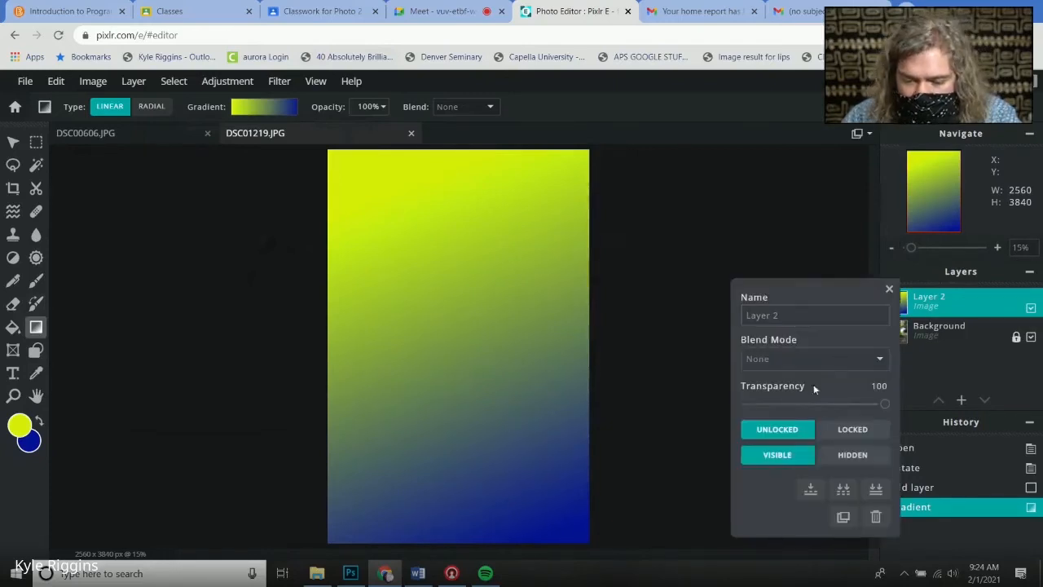
left_click(820, 363)
left_click(770, 158)
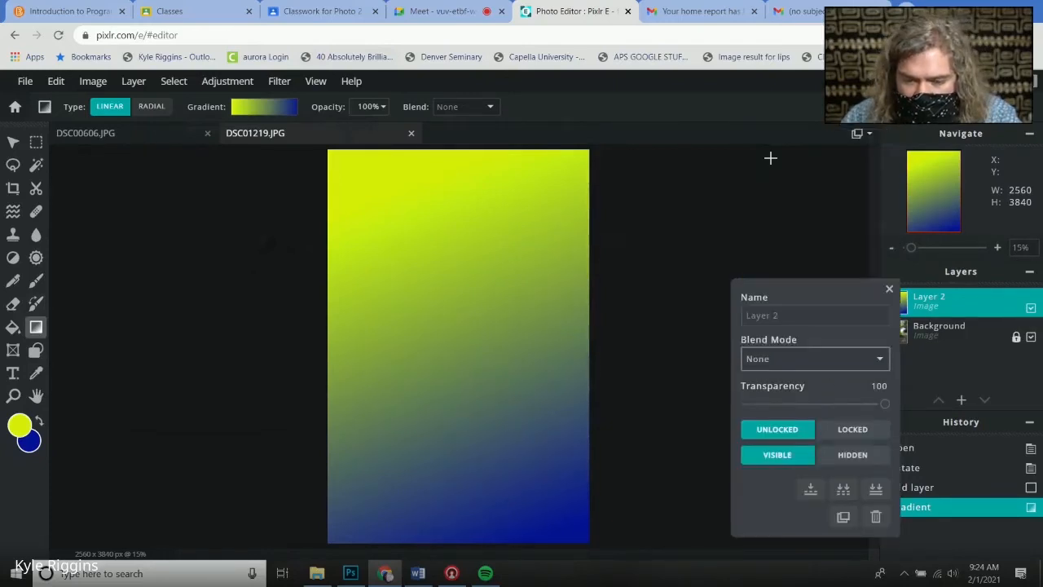
left_click_drag(884, 403, 829, 405)
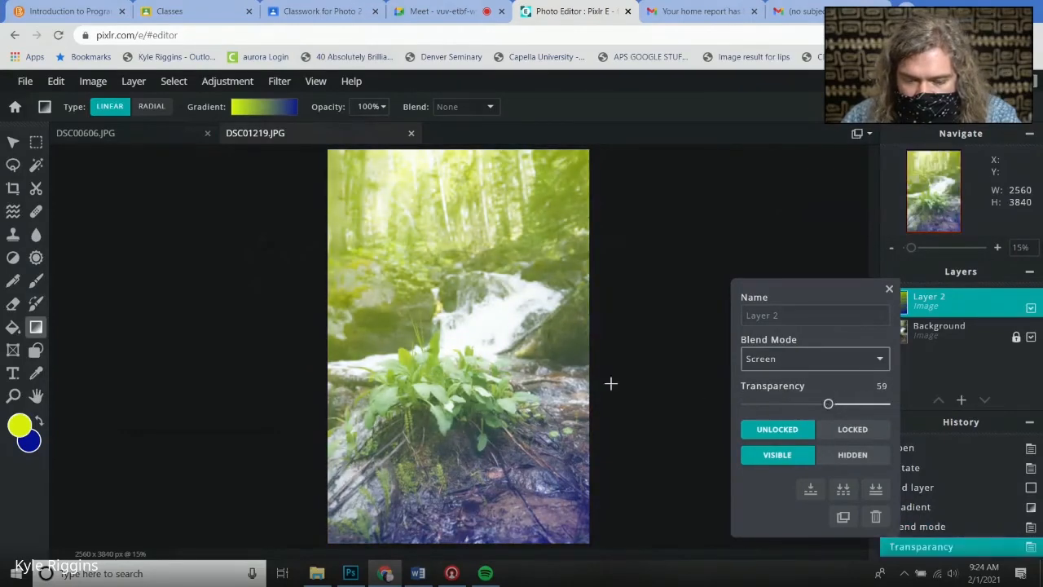
left_click(13, 303)
mouse_move(477, 265)
left_mouse_down()
mouse_move(256, 333)
mouse_move(448, 297)
mouse_move(482, 308)
left_mouse_up()
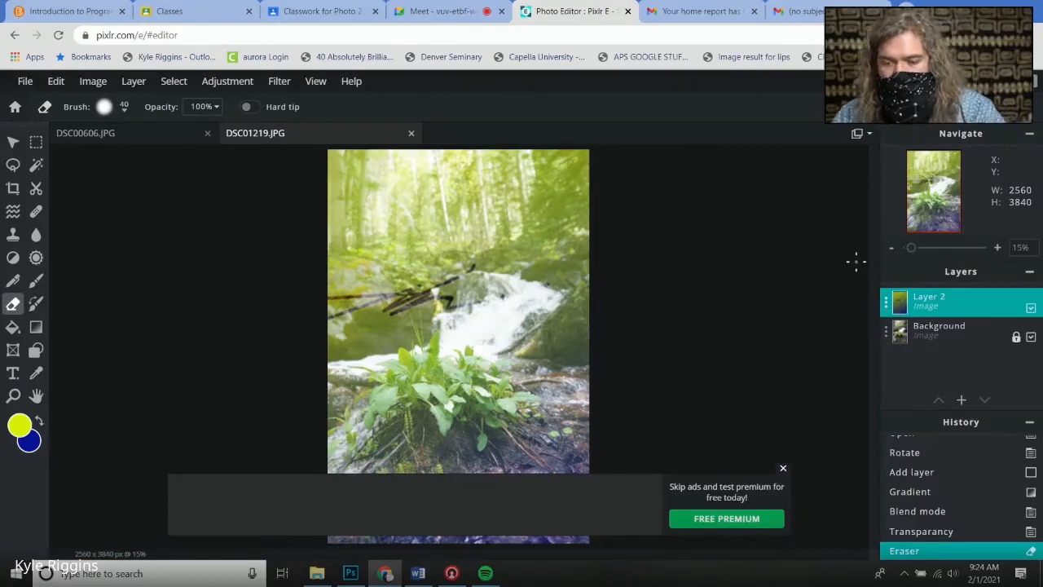
key("ctrl+z")
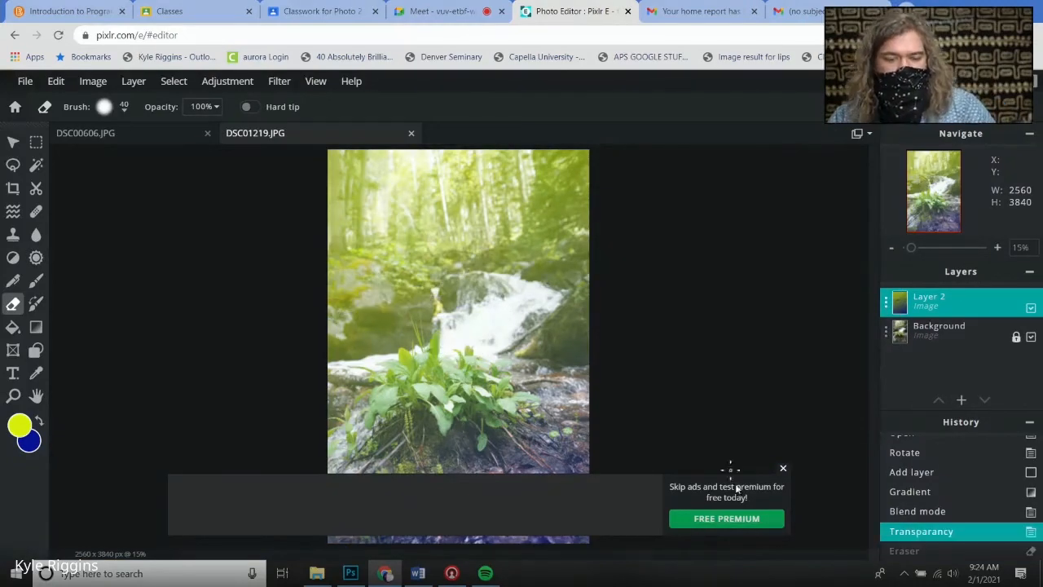
Apply the Ensalat effect from the Food category of the Effect library to the Background layer
left_click(783, 471)
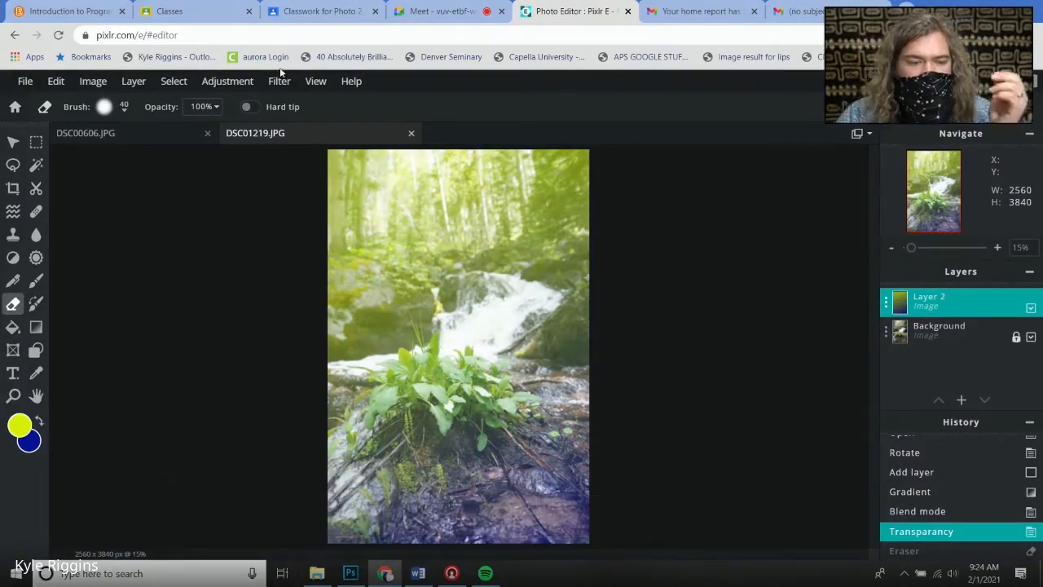
left_click(938, 343)
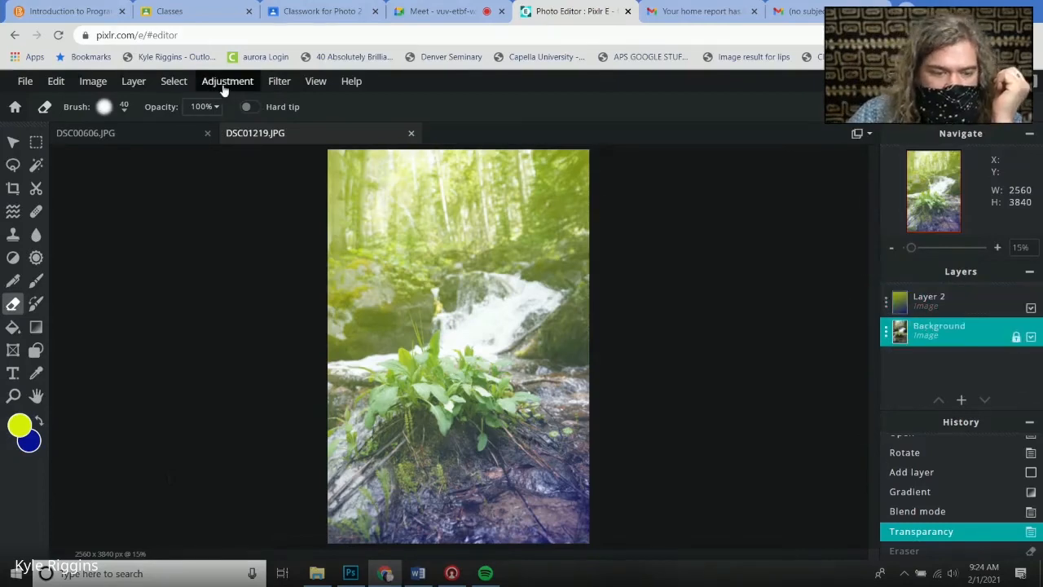
left_click(309, 83)
left_click(278, 81)
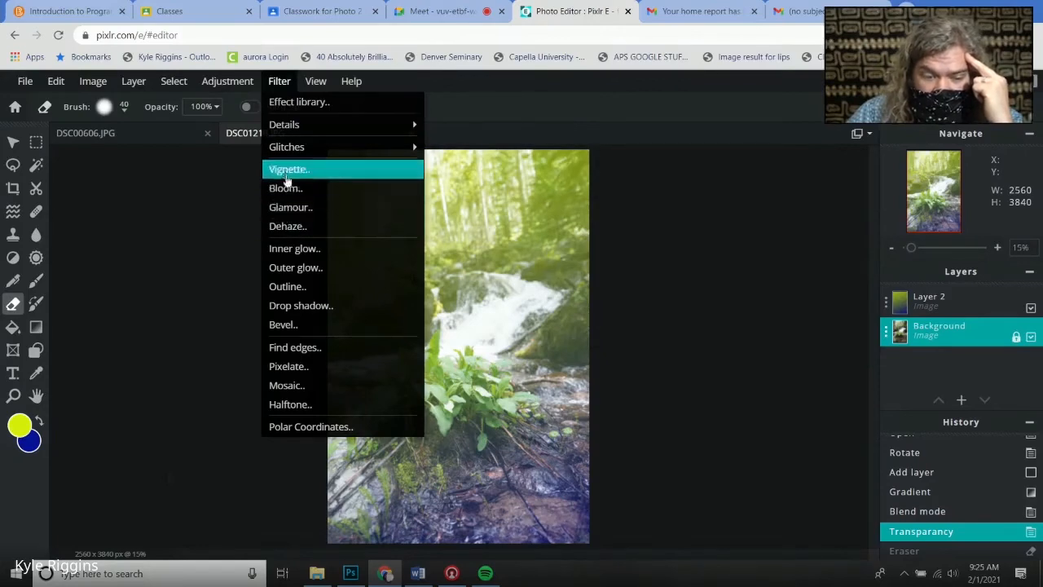
mouse_move(285, 153)
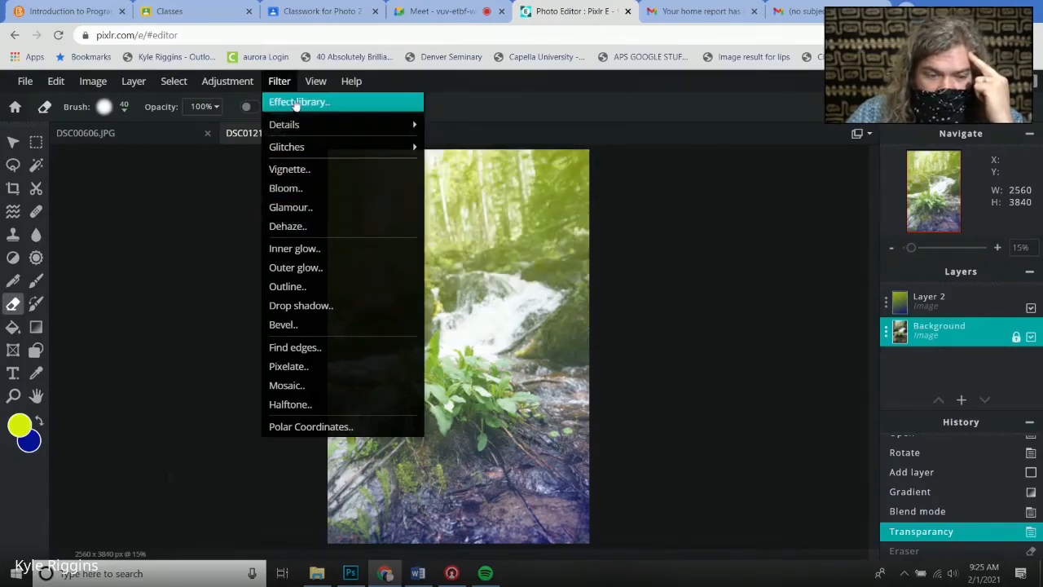
left_click(333, 102)
scroll(567, 259, "down", 1)
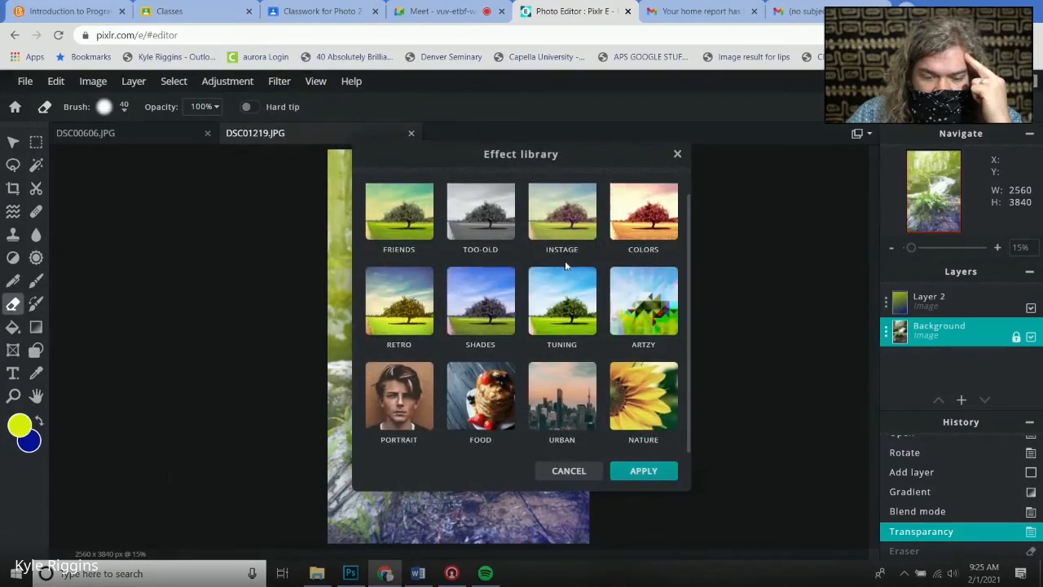
left_click(489, 373)
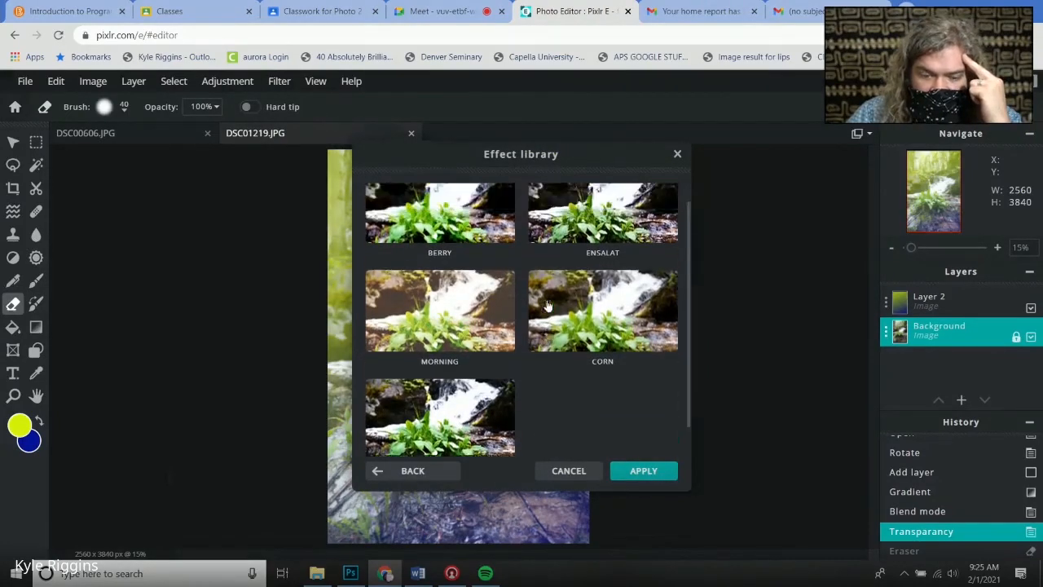
left_click(612, 256)
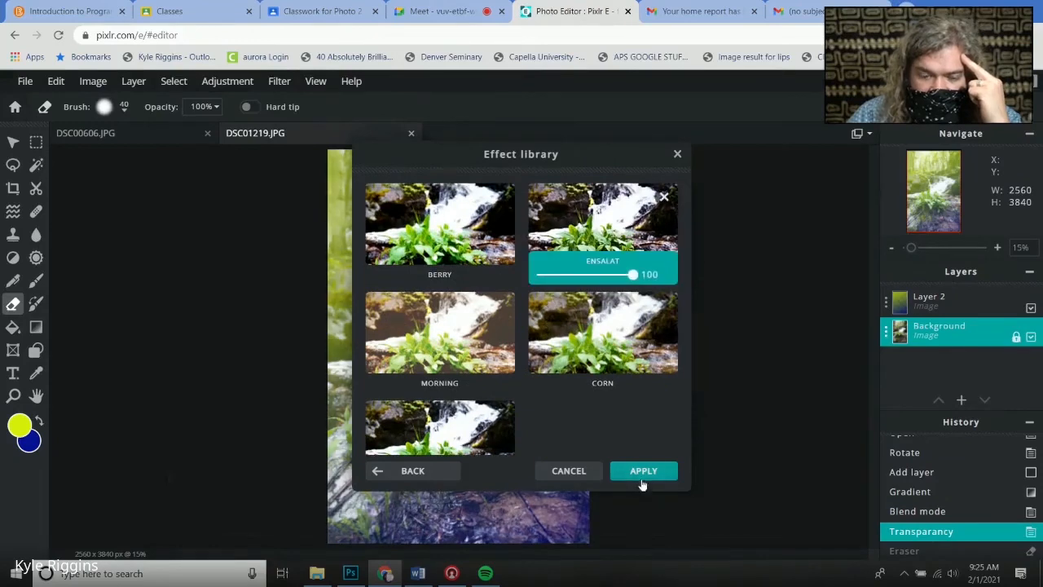
left_click(643, 472)
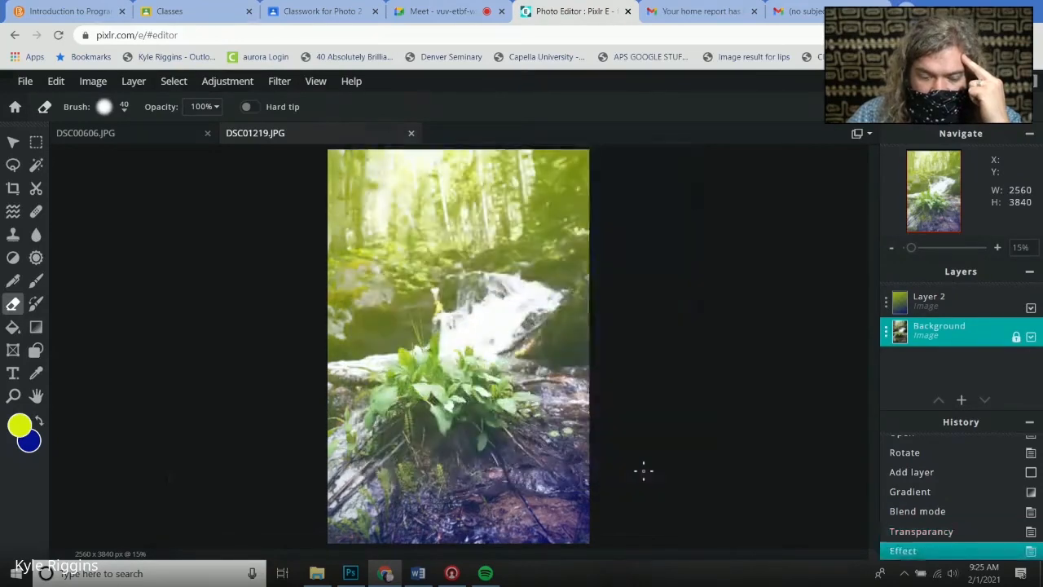